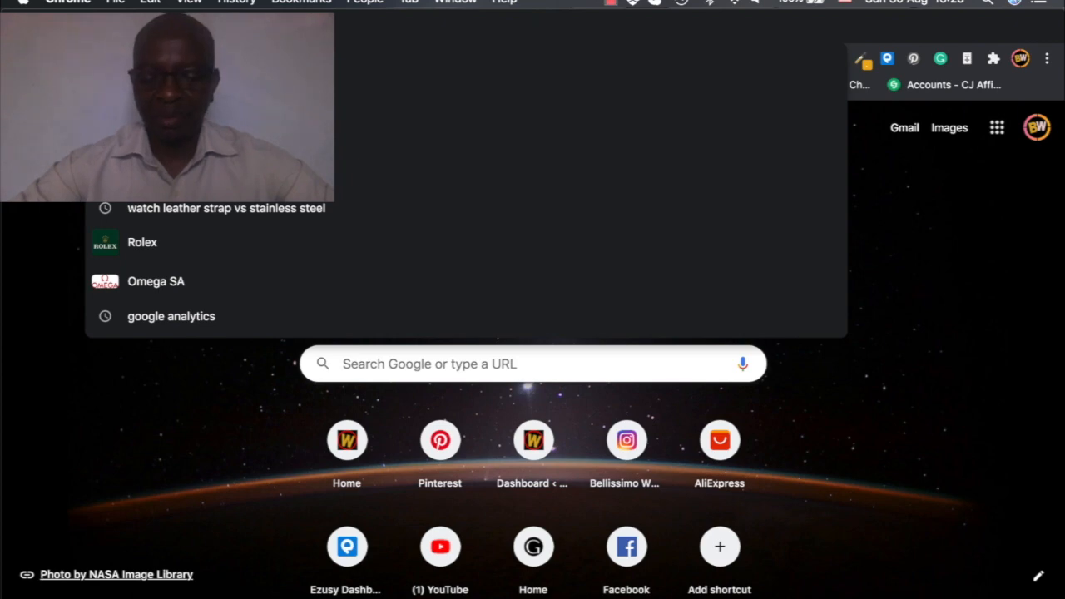
Step: Switch to the Chrome profile used for the Shopify store, abandoning the address entry in the current profile
{"action": "type", "text": "spe"}
{"action": "key", "text": "Escape"}
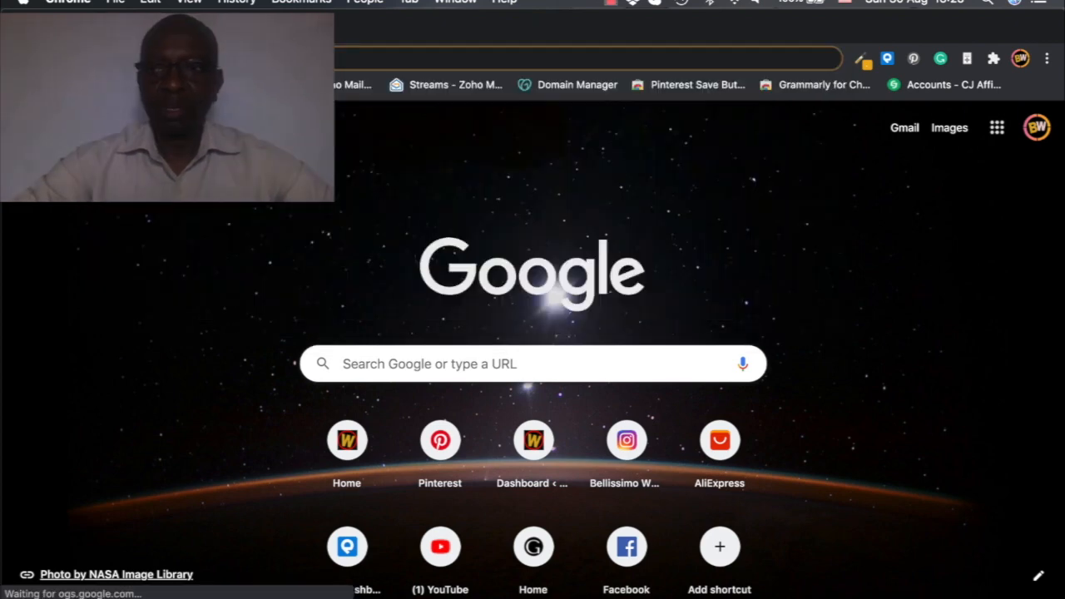
{"action": "left_click", "coordinate": [411, 2]}
{"action": "mouse_move", "coordinate": [366, 3]}
{"action": "left_click", "coordinate": [379, 26]}
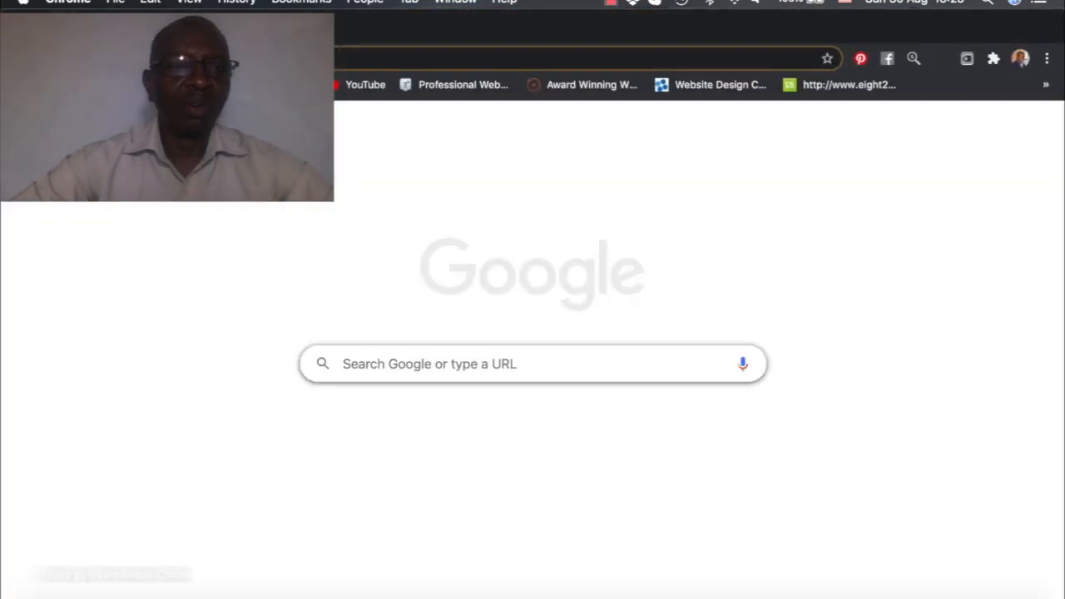
Step: Open the Shopify admin of the specialshops2020 store and look over its home page
{"action": "type", "text": "special"}
{"action": "key", "text": "Right"}
{"action": "key", "text": "Return"}
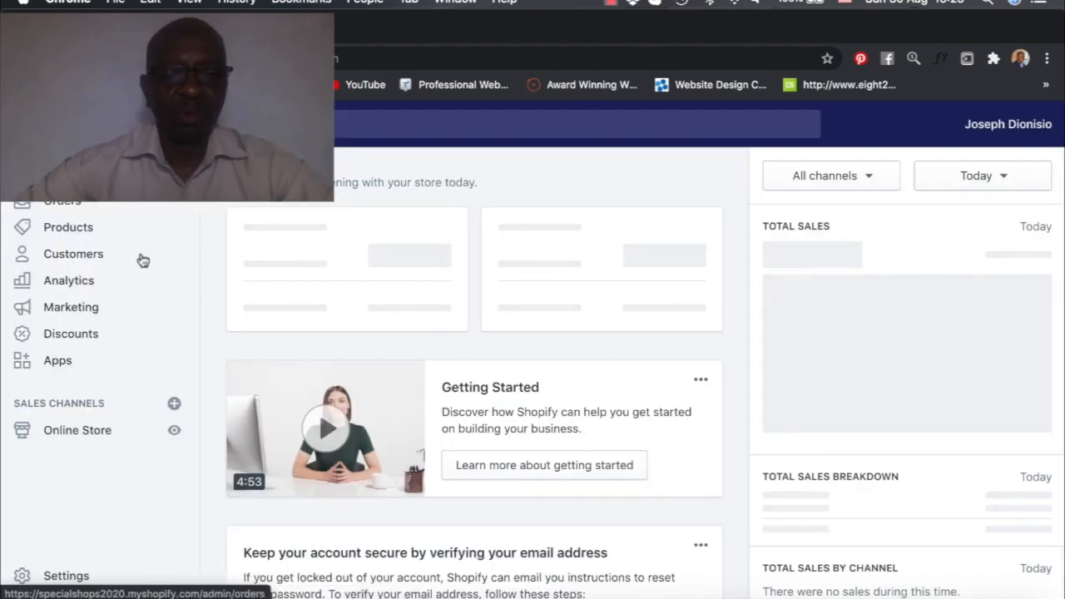
{"action": "scroll", "coordinate": [361, 271], "scroll_direction": "down", "scroll_amount": 10}
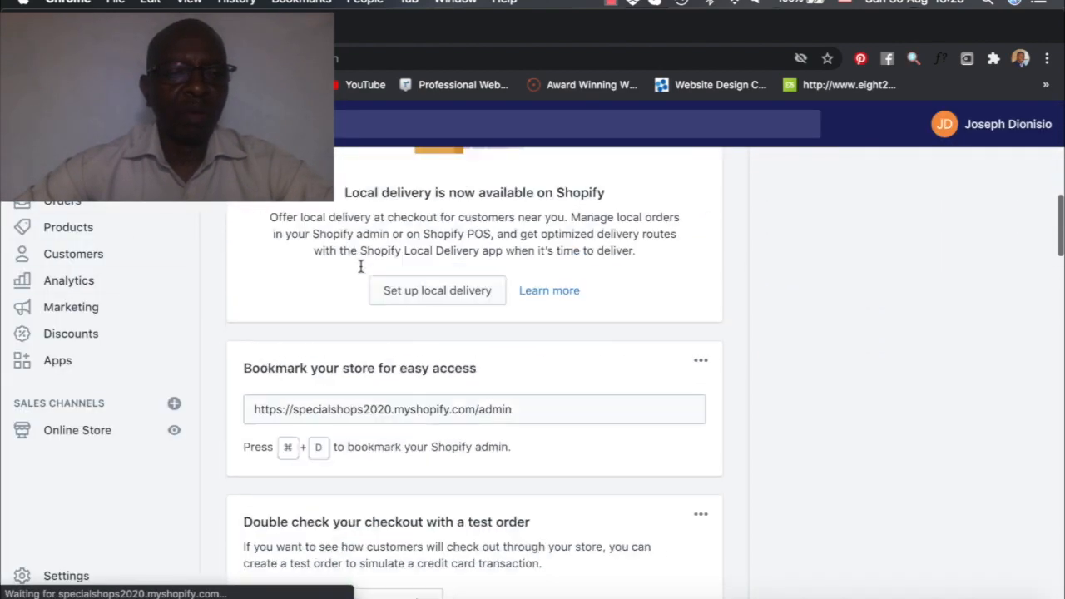
{"action": "scroll", "coordinate": [360, 268], "scroll_direction": "up", "scroll_amount": 10}
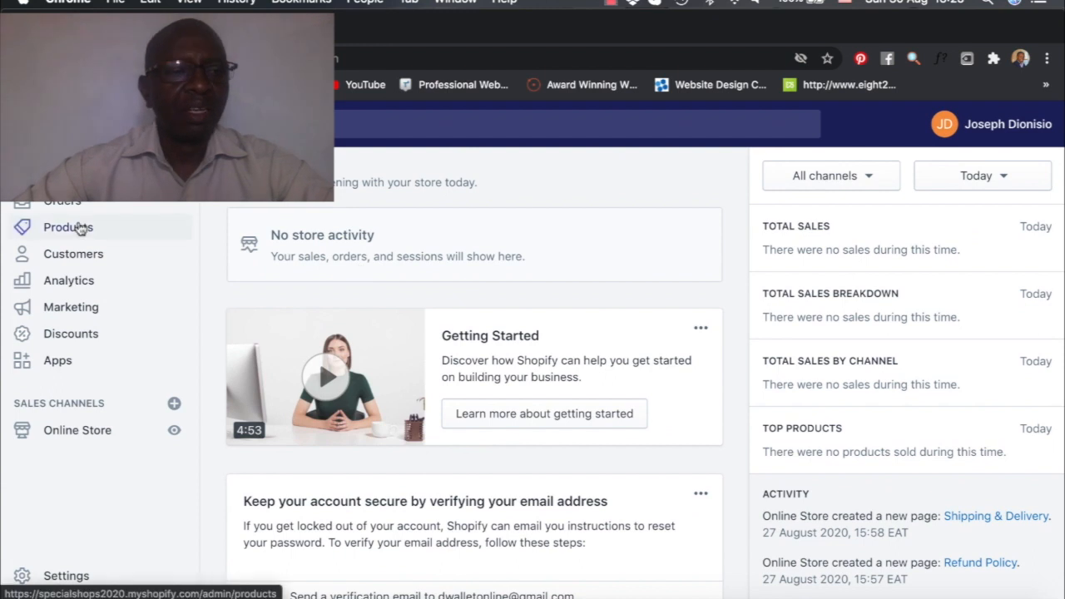
Step: Open the "7ipupas Basket Colorful Luminous sneakers" product from the full product list and look through its description
{"action": "left_click", "coordinate": [69, 228]}
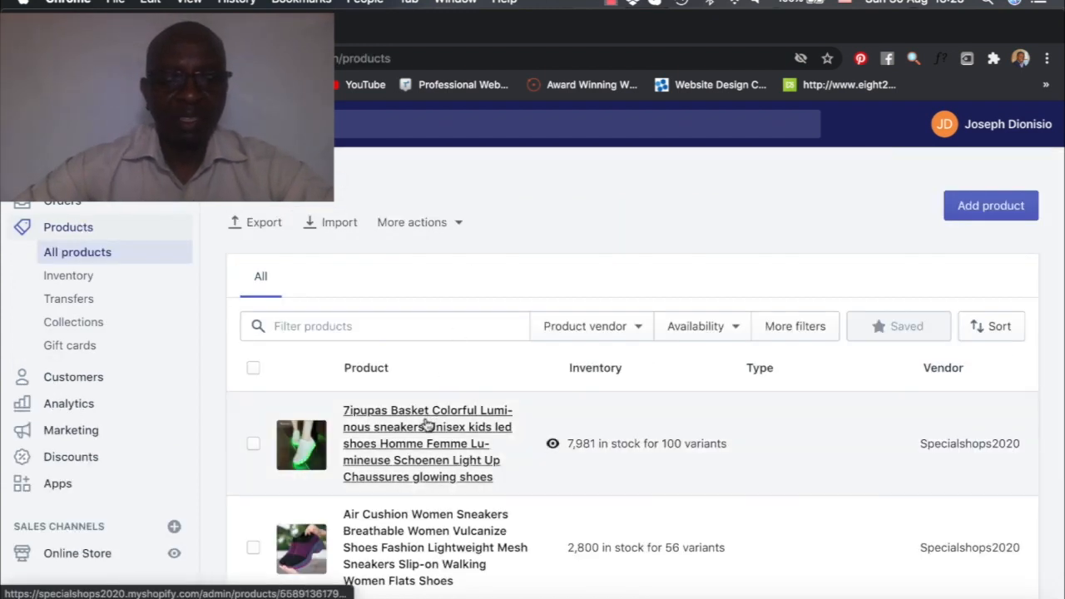
{"action": "scroll", "coordinate": [404, 427], "scroll_direction": "down", "scroll_amount": 15}
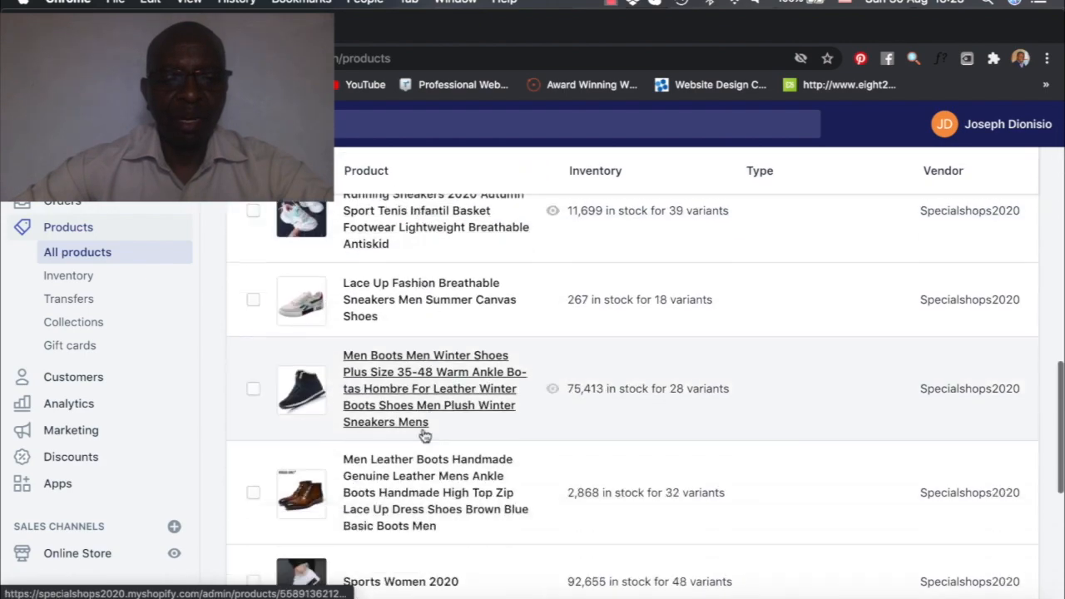
{"action": "scroll", "coordinate": [424, 437], "scroll_direction": "down", "scroll_amount": 5}
{"action": "scroll", "coordinate": [416, 442], "scroll_direction": "up", "scroll_amount": 20}
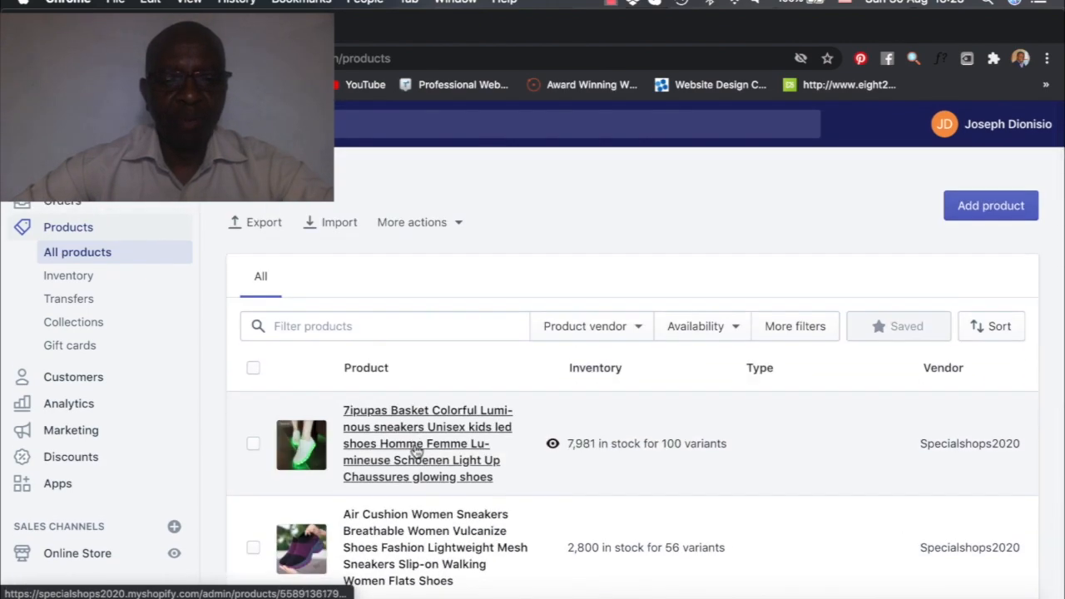
{"action": "left_click", "coordinate": [417, 447]}
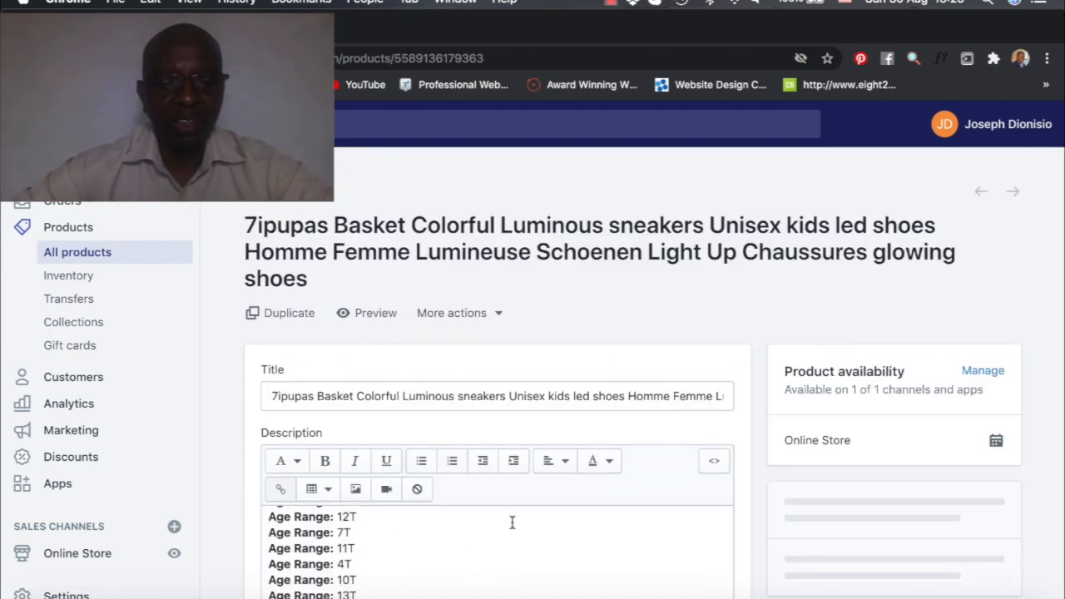
{"action": "scroll", "coordinate": [501, 337], "scroll_direction": "down", "scroll_amount": 6}
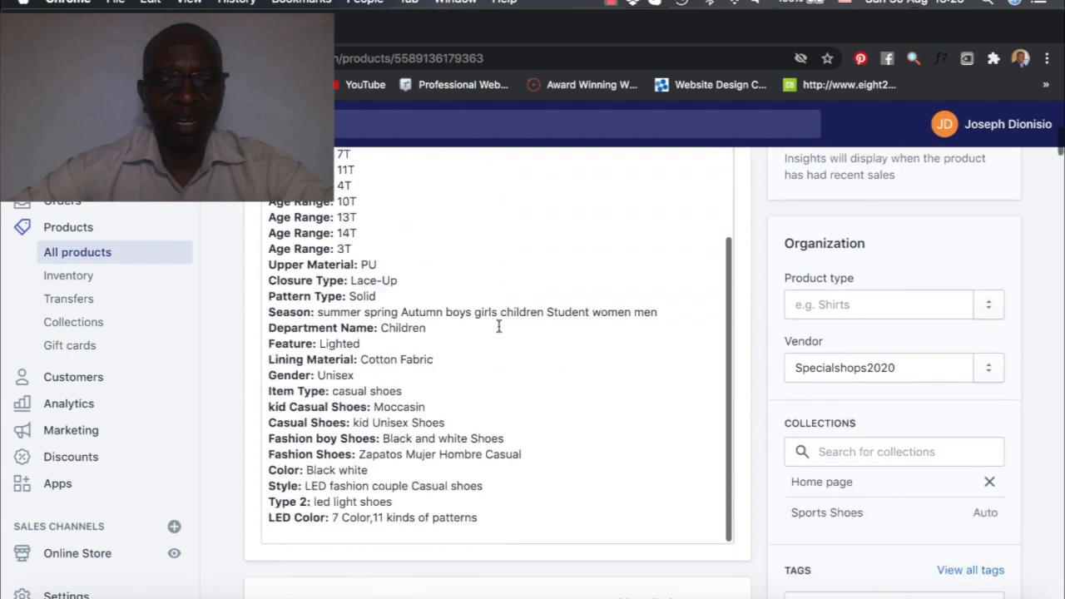
{"action": "scroll", "coordinate": [500, 325], "scroll_direction": "up", "scroll_amount": 5}
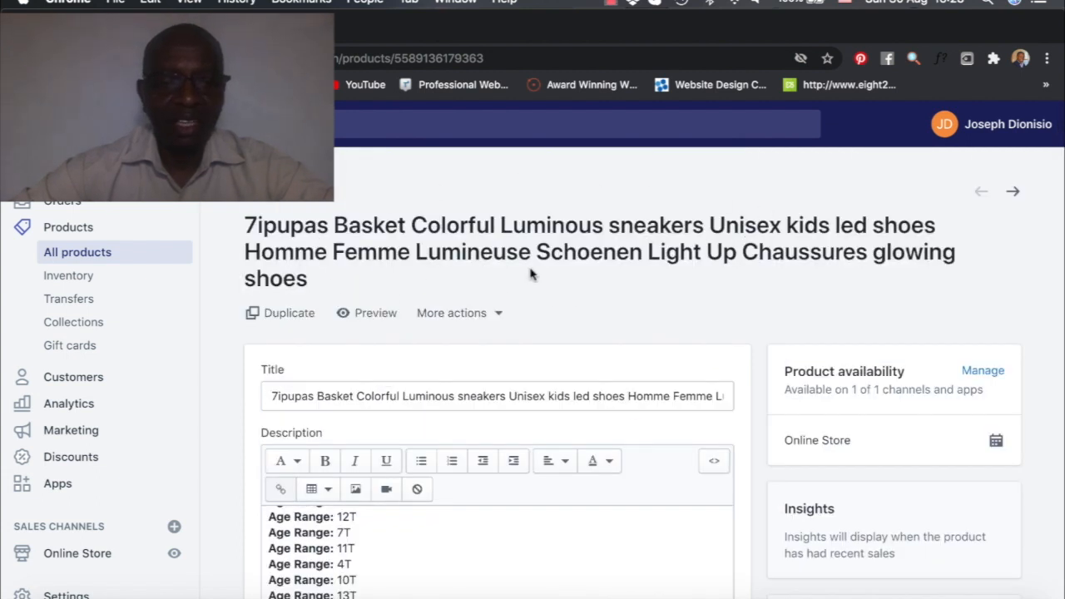
Step: Preview the 7ipupas luminous sneakers in the online store and examine the product's title, price, options and description
{"action": "left_click", "coordinate": [343, 315]}
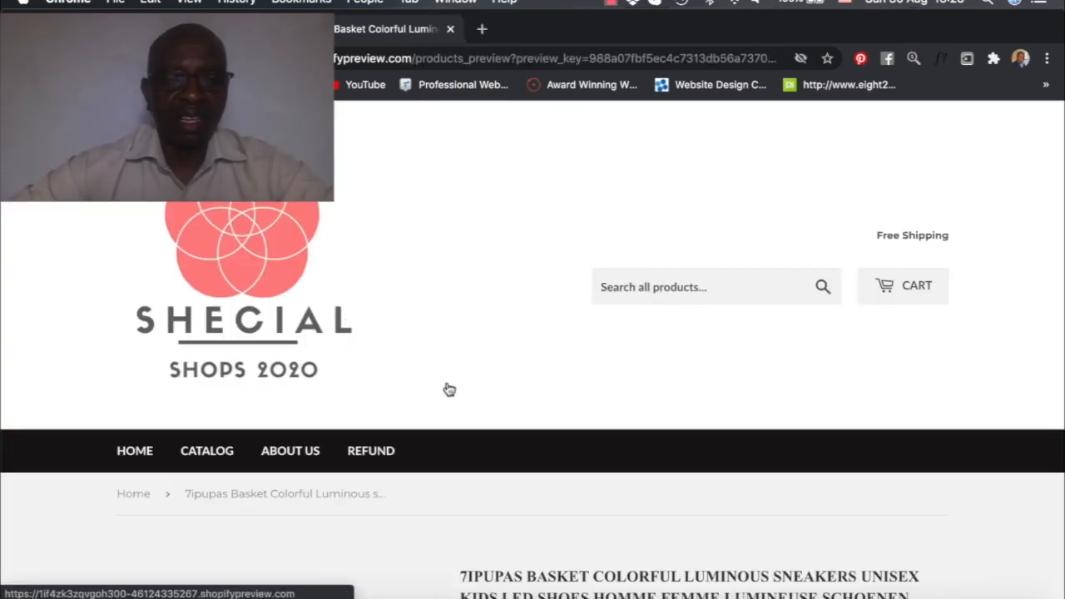
{"action": "scroll", "coordinate": [450, 390], "scroll_direction": "down", "scroll_amount": 10}
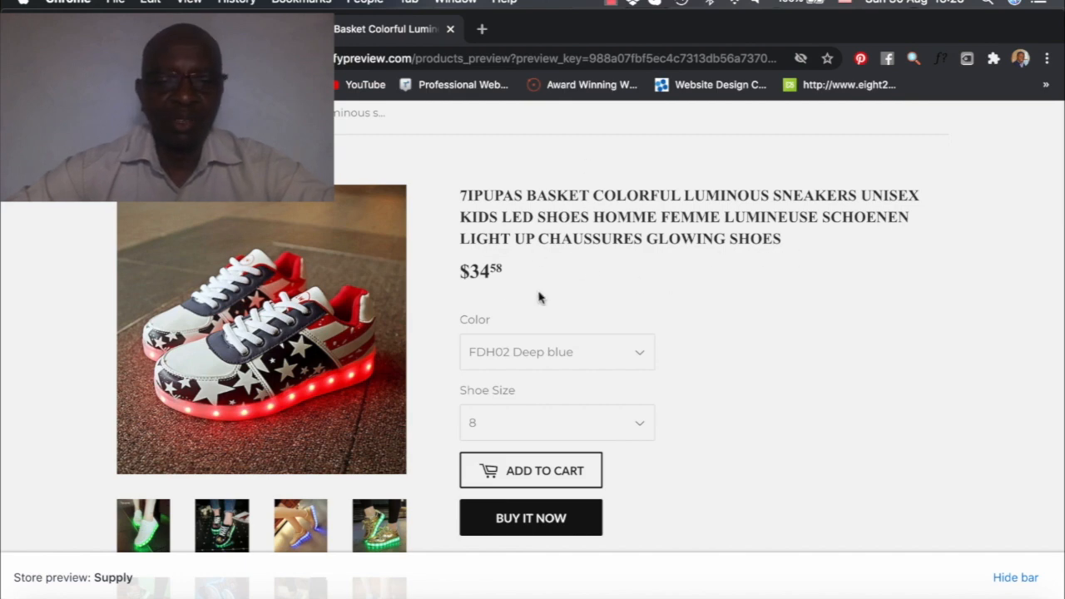
{"action": "scroll", "coordinate": [513, 301], "scroll_direction": "down", "scroll_amount": 5}
{"action": "scroll", "coordinate": [513, 301], "scroll_direction": "down", "scroll_amount": 5}
{"action": "scroll", "coordinate": [513, 301], "scroll_direction": "up", "scroll_amount": 15}
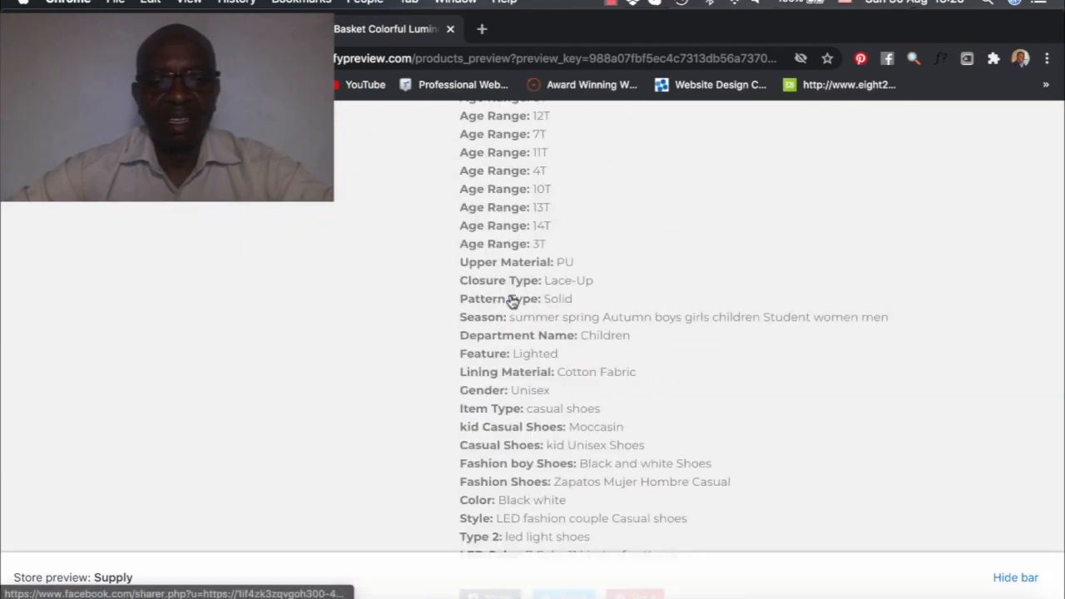
{"action": "scroll", "coordinate": [510, 299], "scroll_direction": "down", "scroll_amount": 3}
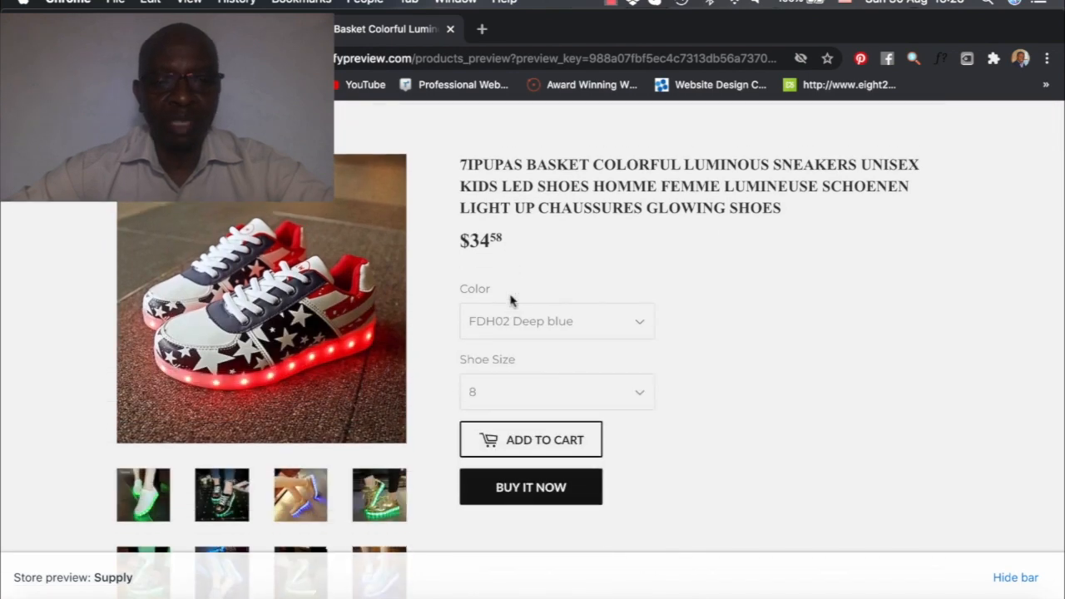
{"action": "scroll", "coordinate": [510, 301], "scroll_direction": "up", "scroll_amount": 6}
{"action": "scroll", "coordinate": [512, 301], "scroll_direction": "down", "scroll_amount": 4}
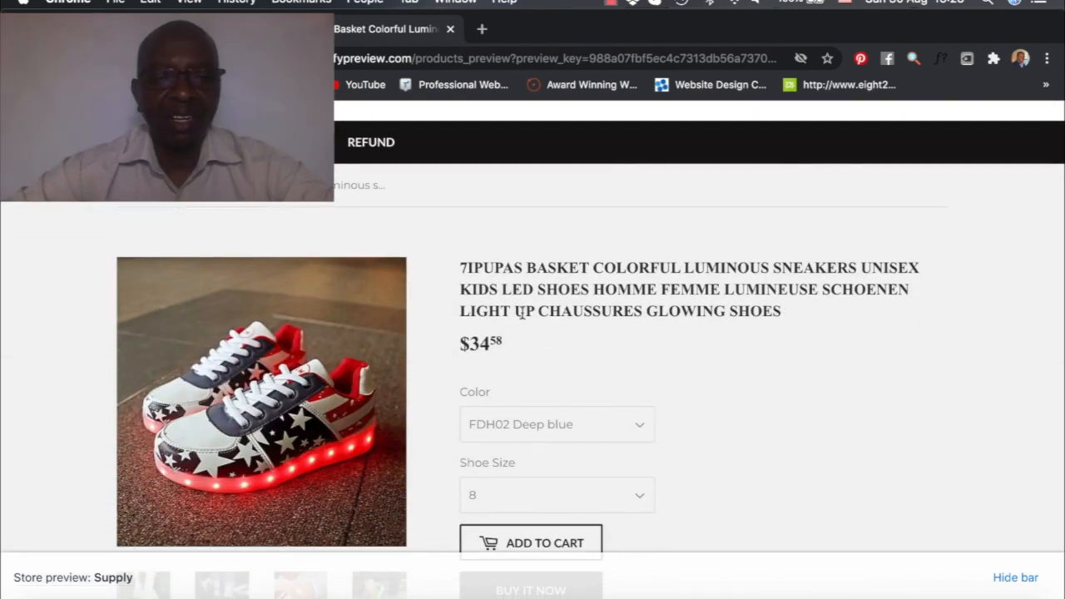
{"action": "scroll", "coordinate": [522, 313], "scroll_direction": "down", "scroll_amount": 10}
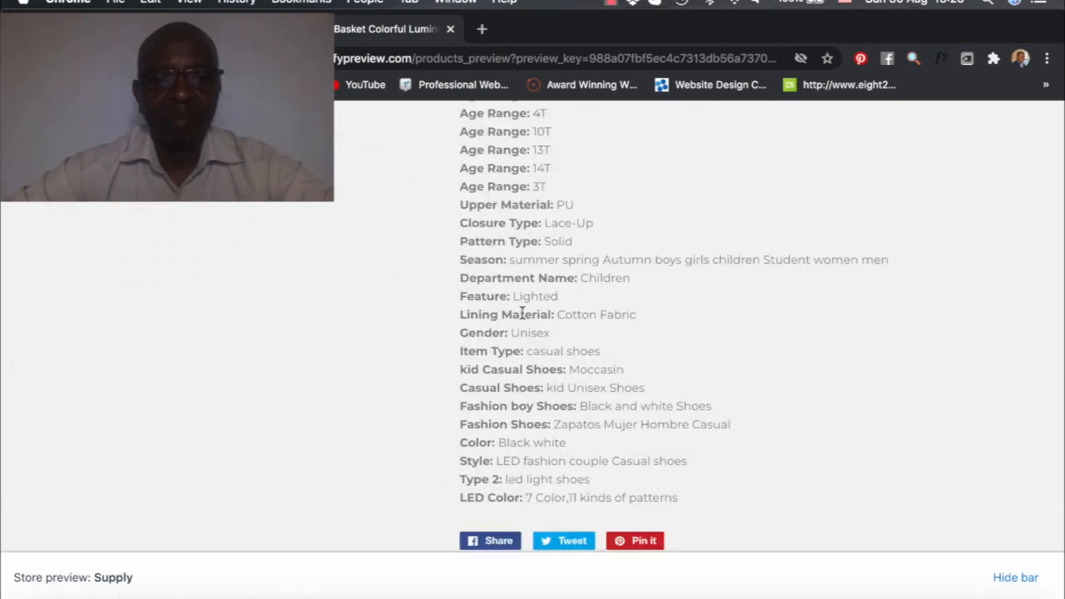
{"action": "scroll", "coordinate": [521, 311], "scroll_direction": "up", "scroll_amount": 10}
{"action": "scroll", "coordinate": [521, 317], "scroll_direction": "down", "scroll_amount": 4}
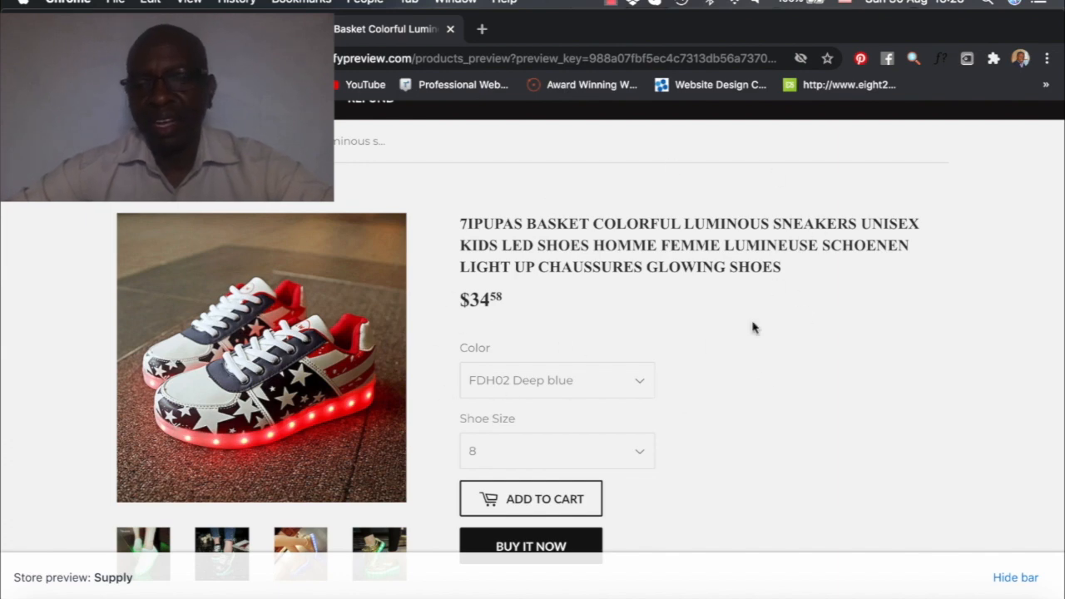
{"action": "scroll", "coordinate": [607, 320], "scroll_direction": "down", "scroll_amount": 10}
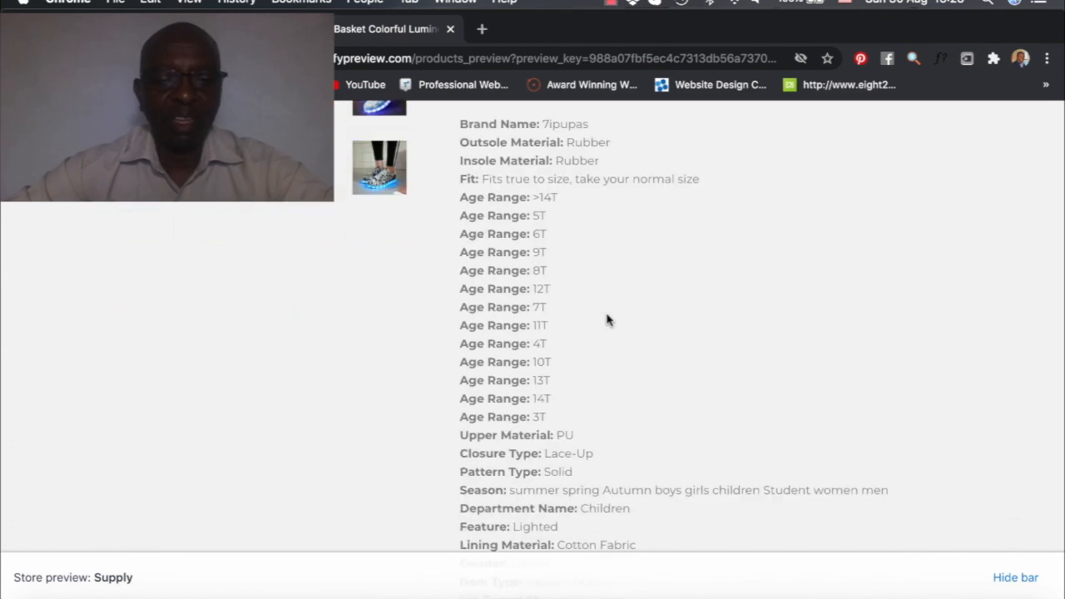
{"action": "scroll", "coordinate": [352, 157], "scroll_direction": "up", "scroll_amount": 15}
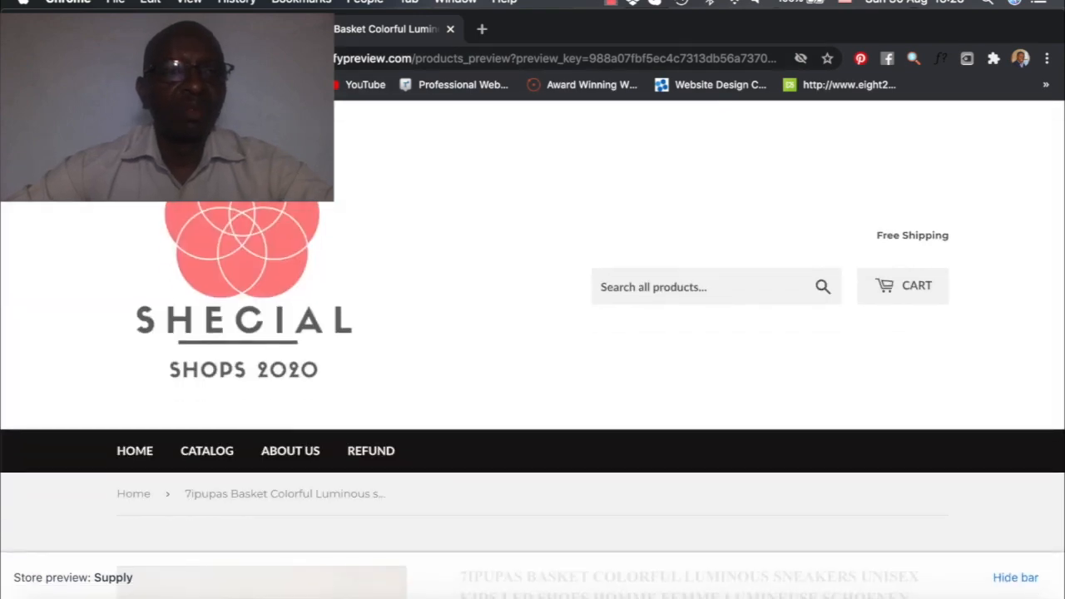
Step: Return from the store preview to the product's edit page, at the title and description
{"action": "key", "text": "ctrl+w"}
{"action": "scroll", "coordinate": [475, 327], "scroll_direction": "down", "scroll_amount": 3}
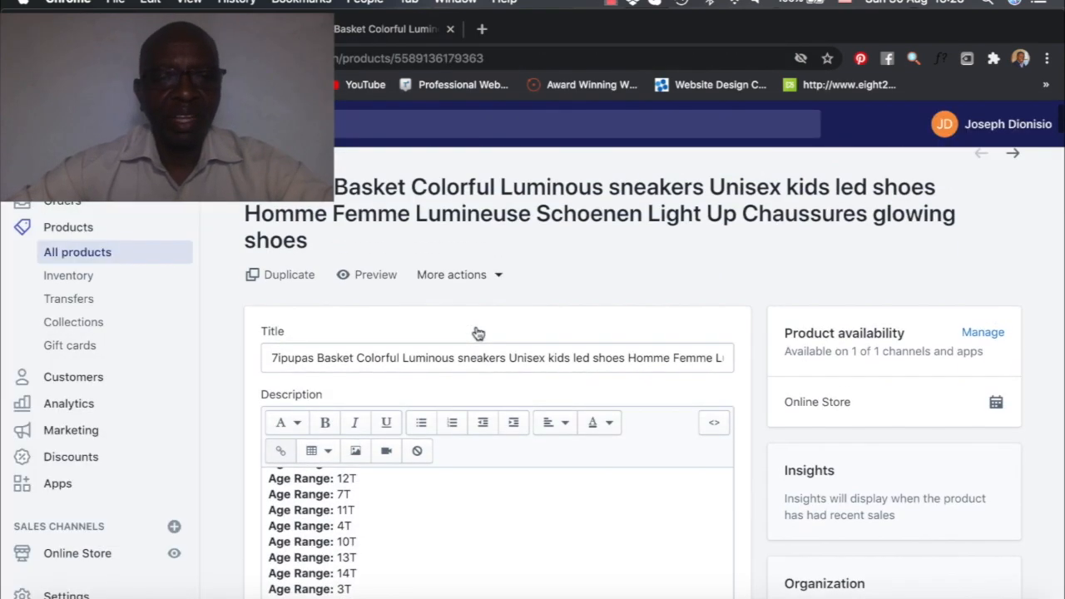
{"action": "scroll", "coordinate": [476, 329], "scroll_direction": "up", "scroll_amount": 10}
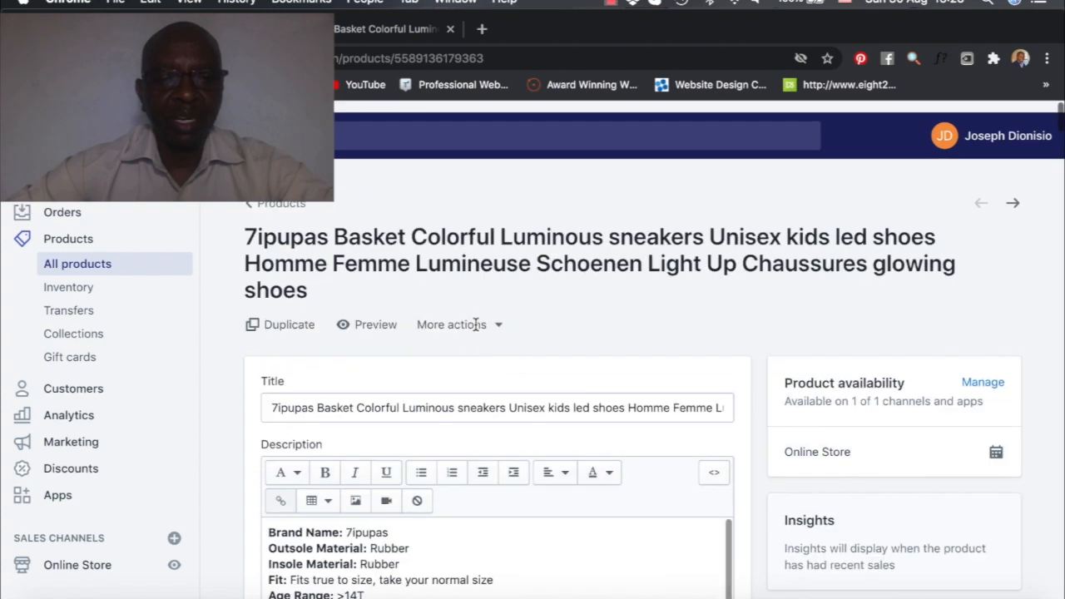
{"action": "scroll", "coordinate": [478, 332], "scroll_direction": "down", "scroll_amount": 1}
{"action": "scroll", "coordinate": [433, 290], "scroll_direction": "up", "scroll_amount": 2}
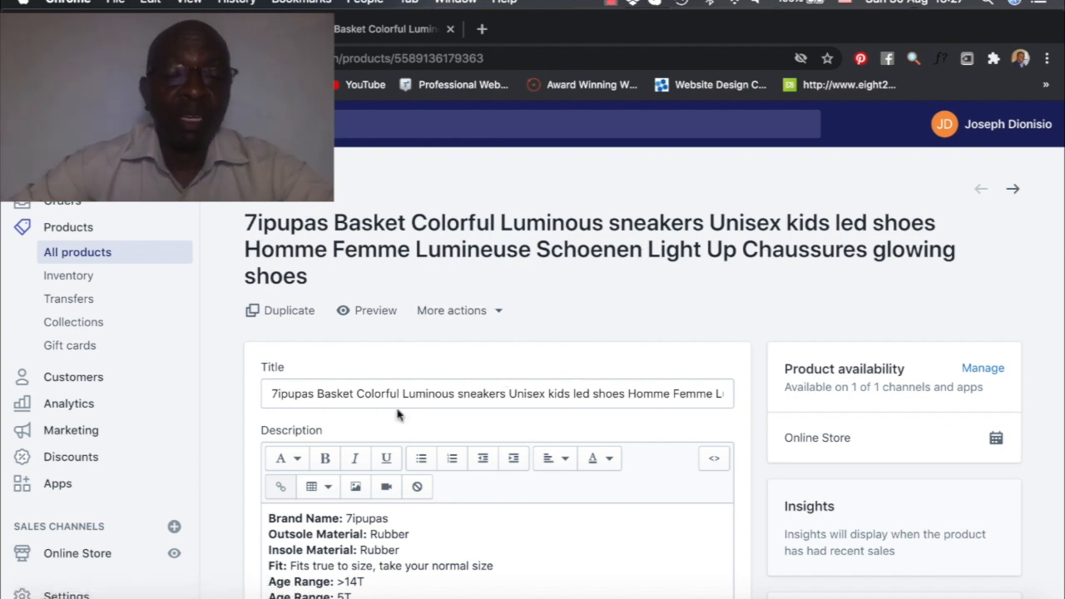
Step: Replace the product title with "Colourful luminous Sneakers", correcting the spelling of "luminous", and save the product
{"action": "left_click", "coordinate": [269, 393]}
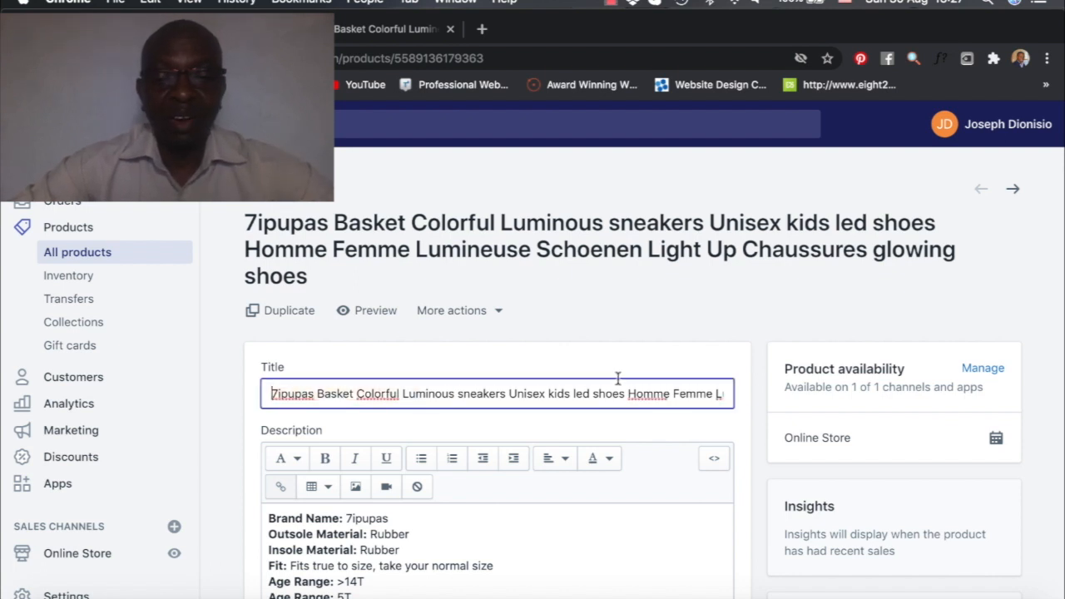
{"action": "key", "text": "super+a"}
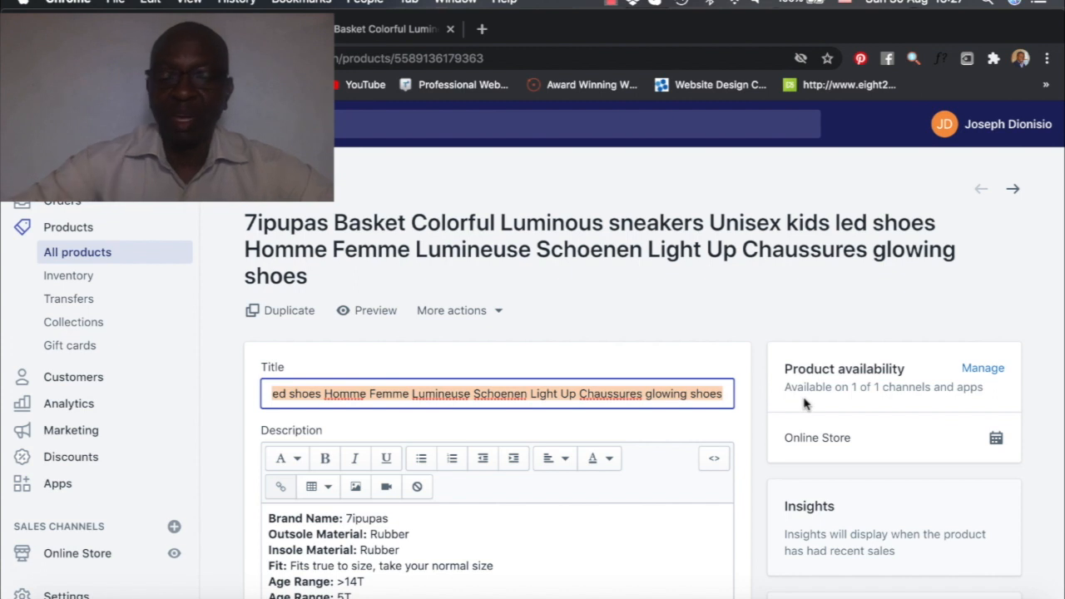
{"action": "key", "text": "BackSpace"}
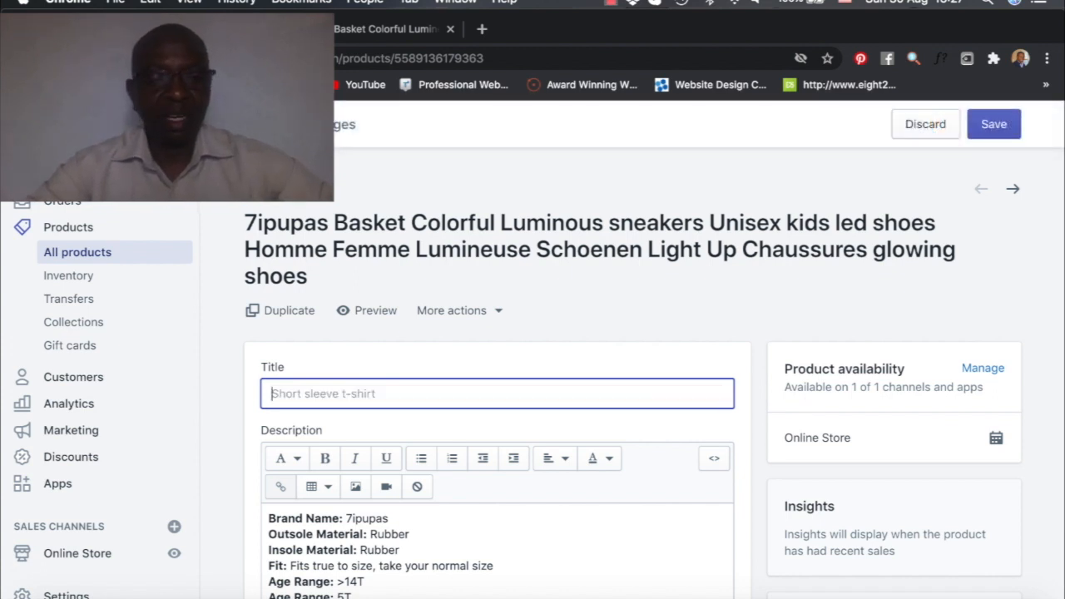
{"action": "type", "text": "Colourfu"}
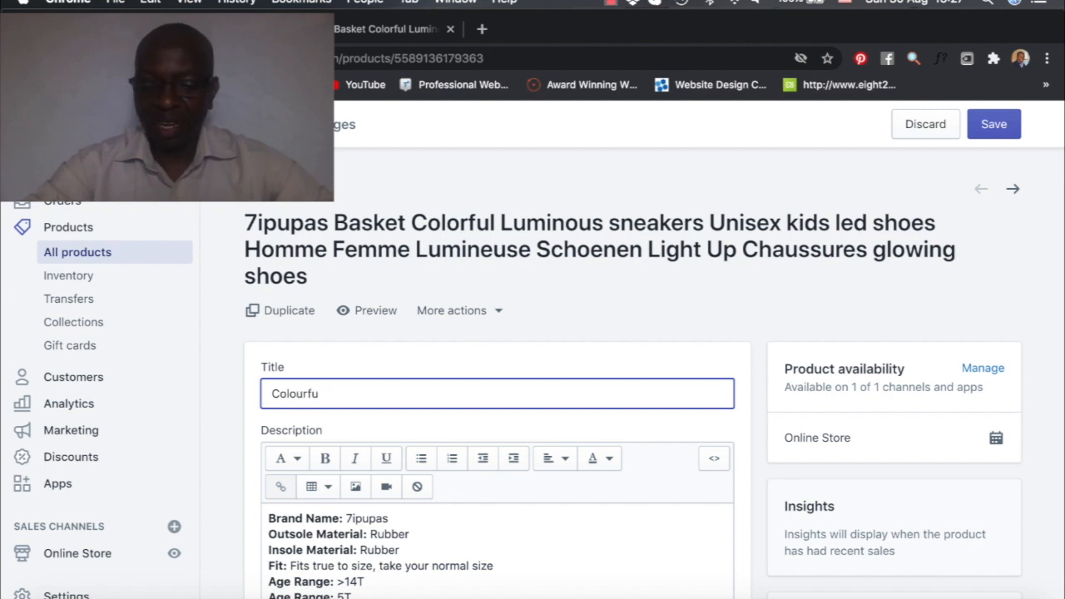
{"action": "type", "text": "l lum"}
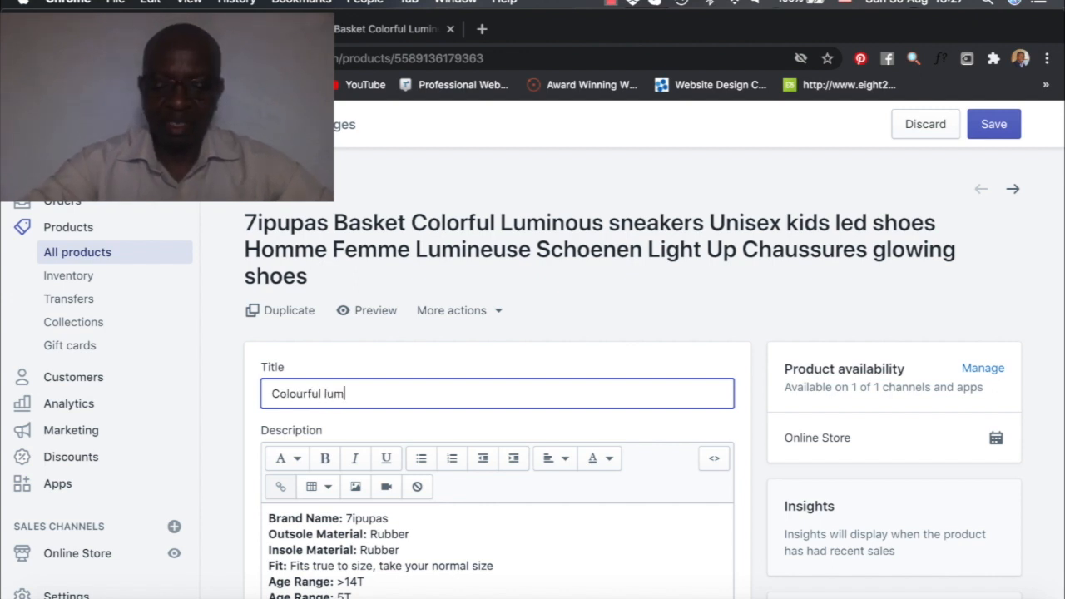
{"action": "type", "text": "minous Sn"}
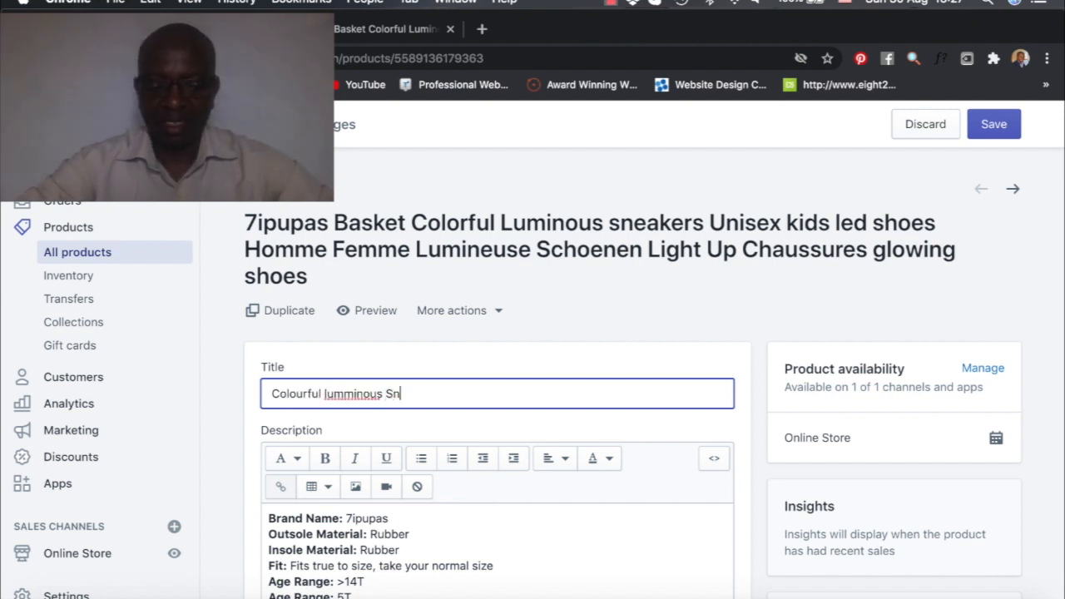
{"action": "type", "text": "eakers"}
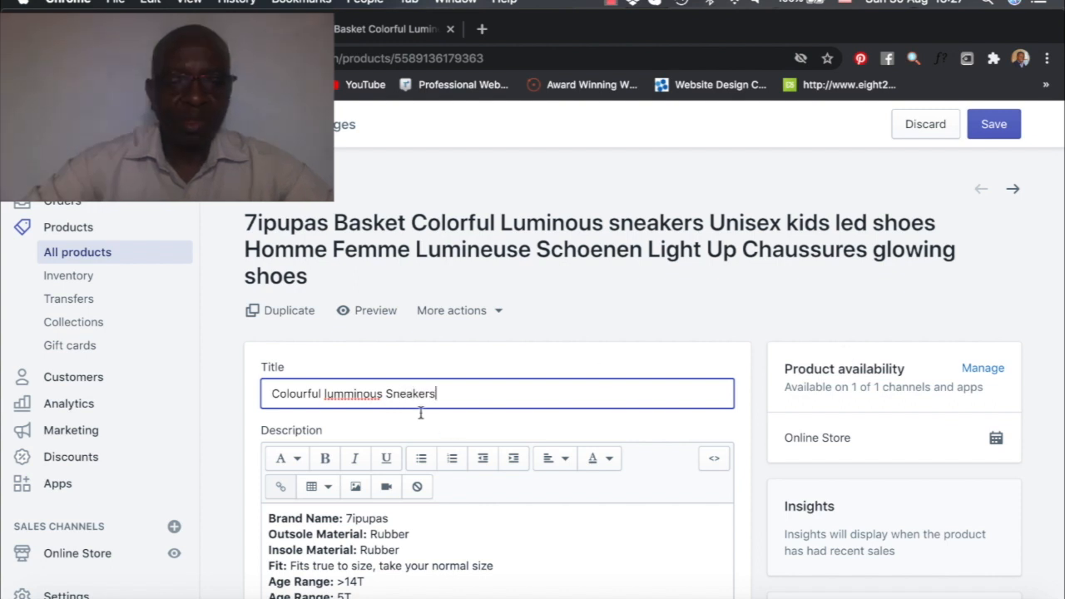
{"action": "right_click", "coordinate": [374, 397]}
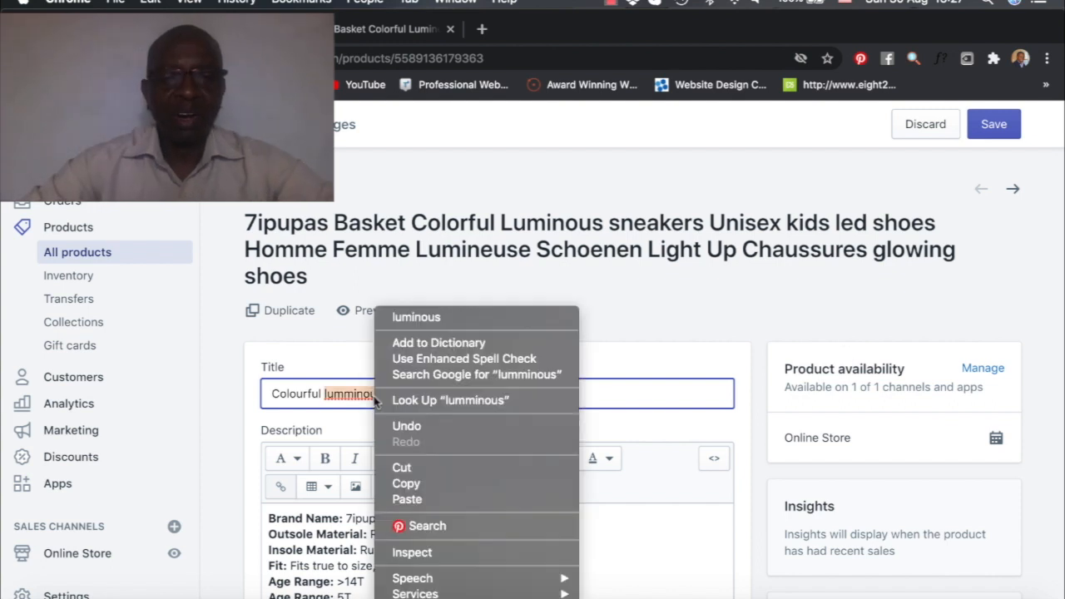
{"action": "left_click", "coordinate": [416, 320]}
{"action": "key", "text": "super+s"}
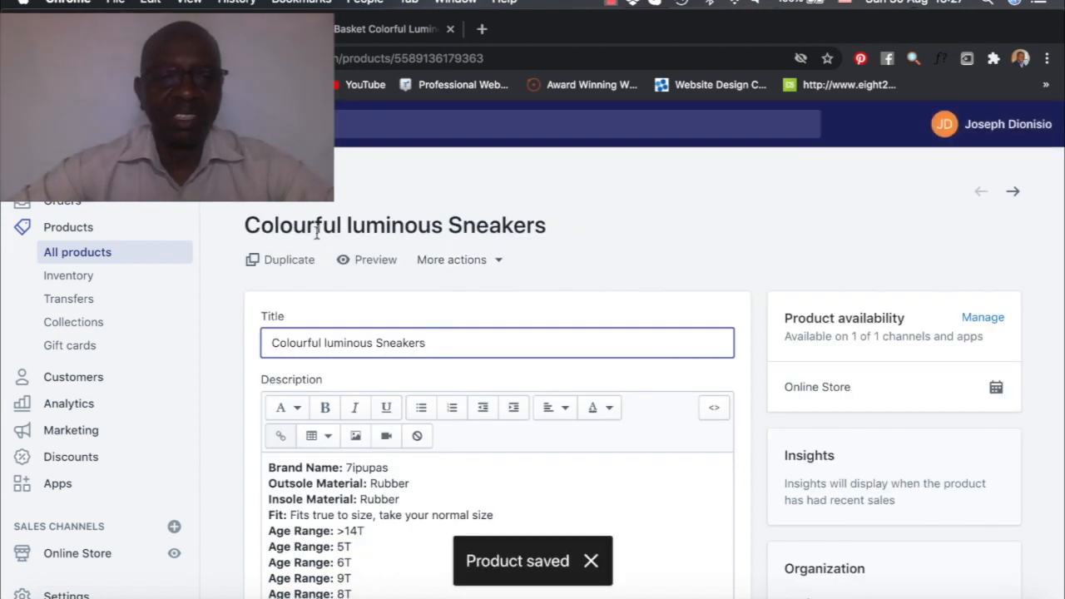
Step: Insert "Leather" before "Sneakers" in the product title and save the product
{"action": "left_click", "coordinate": [372, 337]}
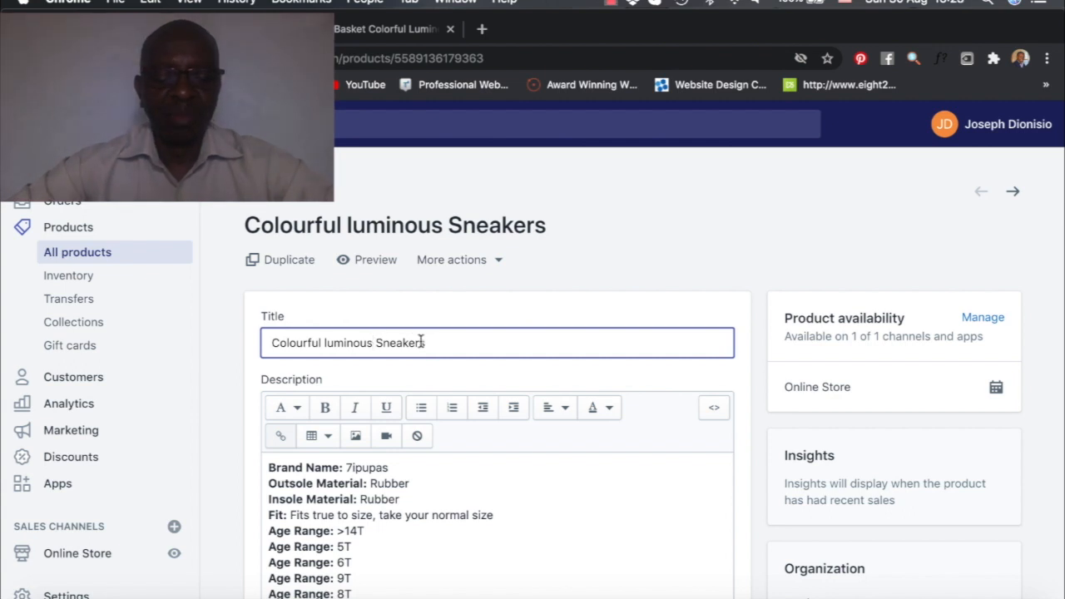
{"action": "type", "text": "Le "}
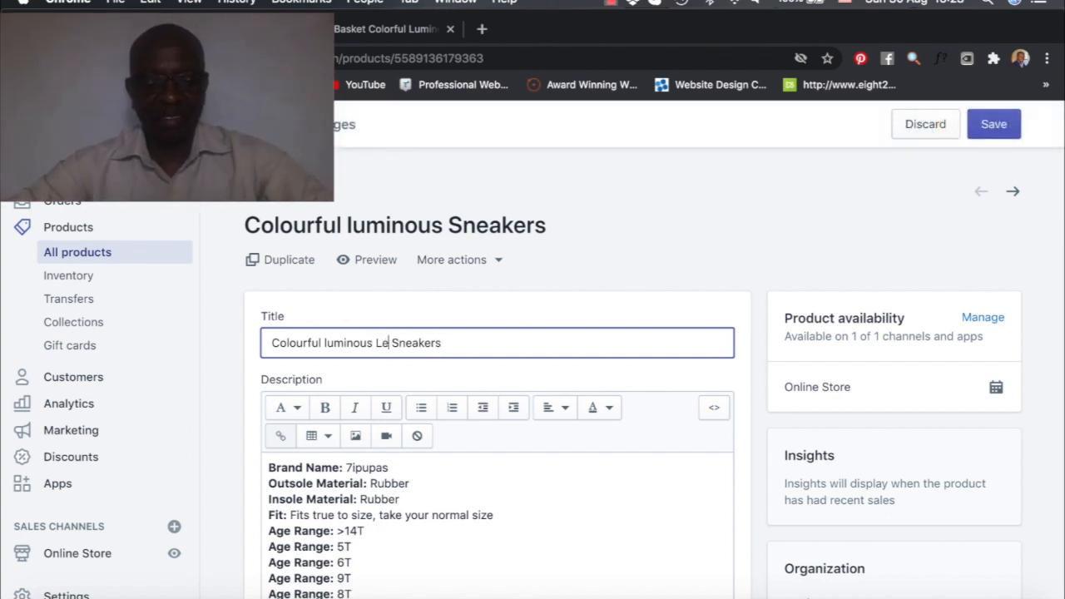
{"action": "type", "text": "ather"}
{"action": "key", "text": "super+s"}
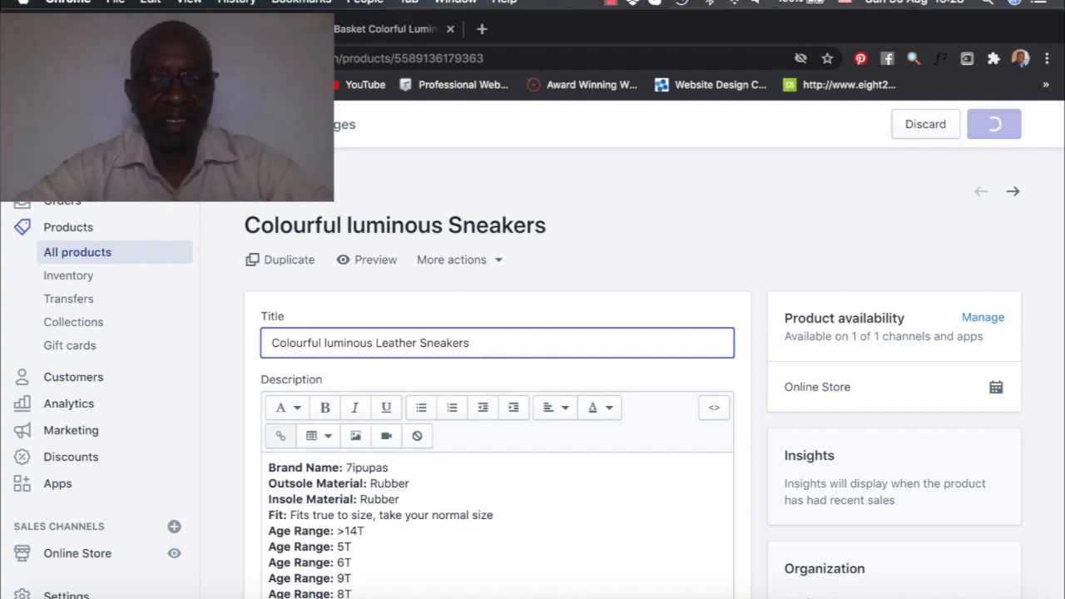
Step: Open the product description with a new paragraph: "Get these colourful luminous leather sneaker made of high-quality rubber with assorted lights."
{"action": "left_click", "coordinate": [267, 469]}
{"action": "key", "text": "Return"}
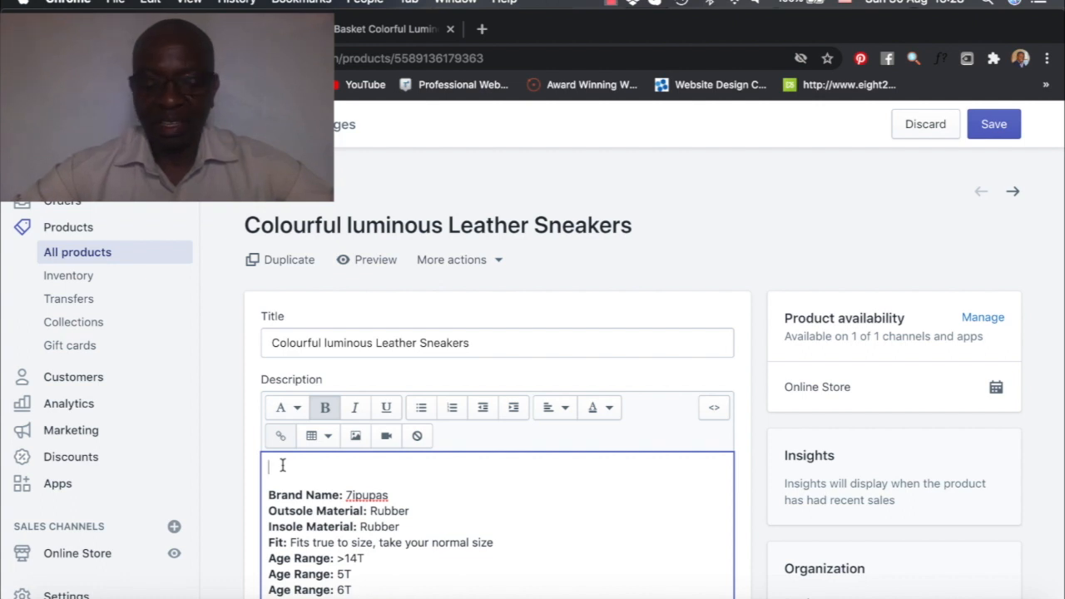
{"action": "type", "text": "Get "}
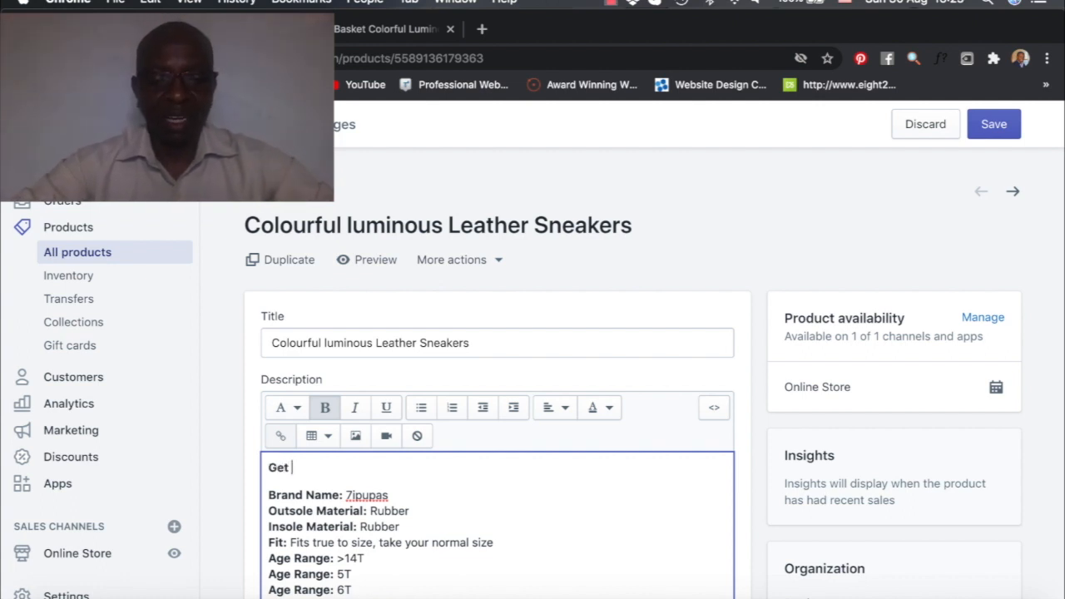
{"action": "type", "text": "these"}
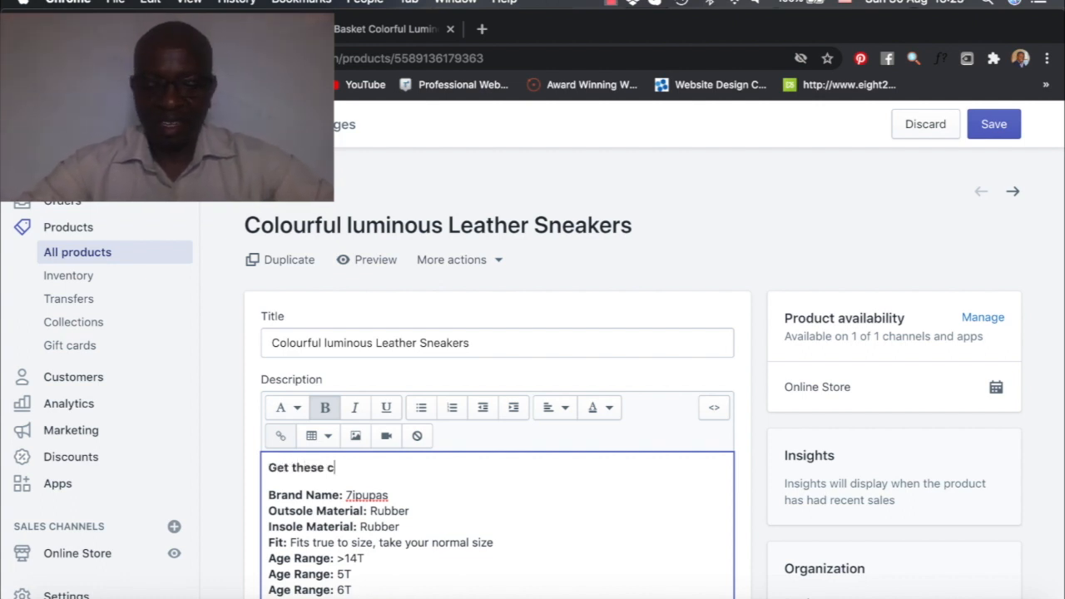
{"action": "type", "text": " c"}
{"action": "type", "text": "olourful lumimnous leather sneaker made of high-quality rubber with assorted lights."}
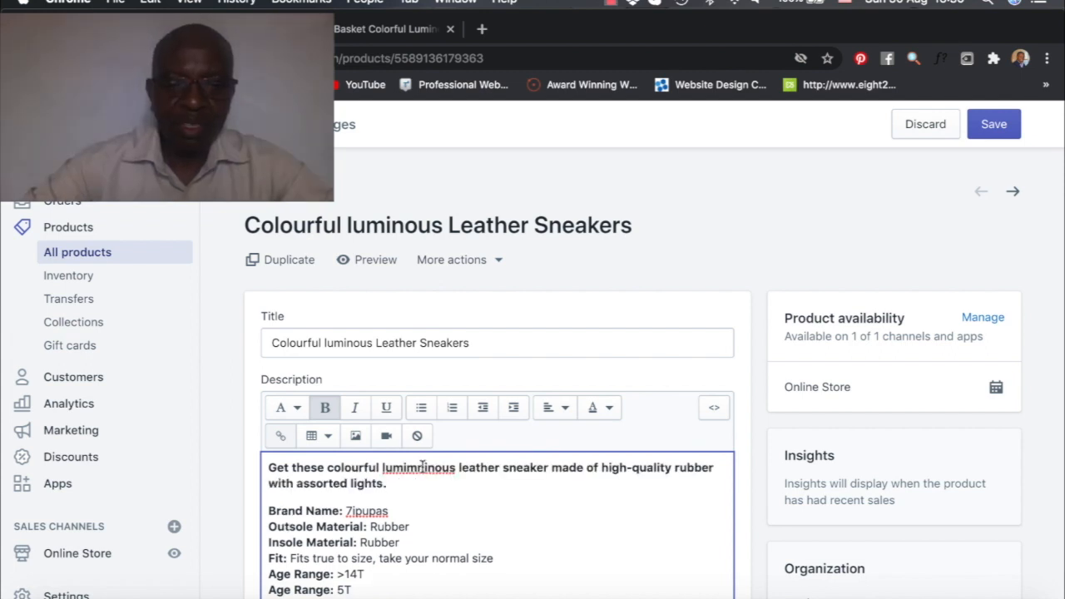
Step: Correct the misspelled word before "leather sneaker" in the description's opening sentence to "luminous"
{"action": "right_click", "coordinate": [428, 470]}
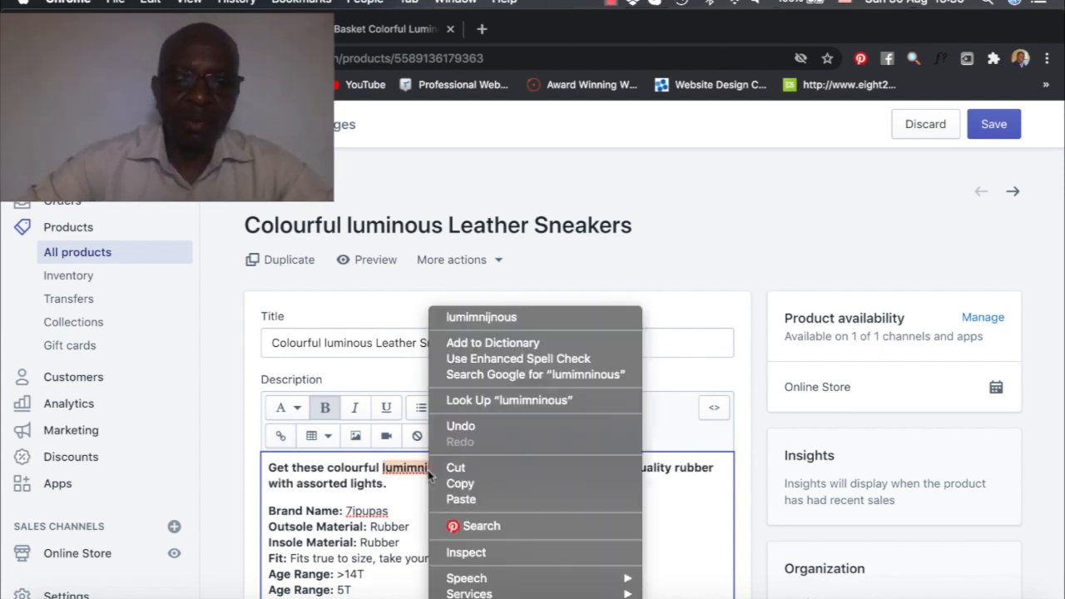
{"action": "left_click", "coordinate": [478, 318]}
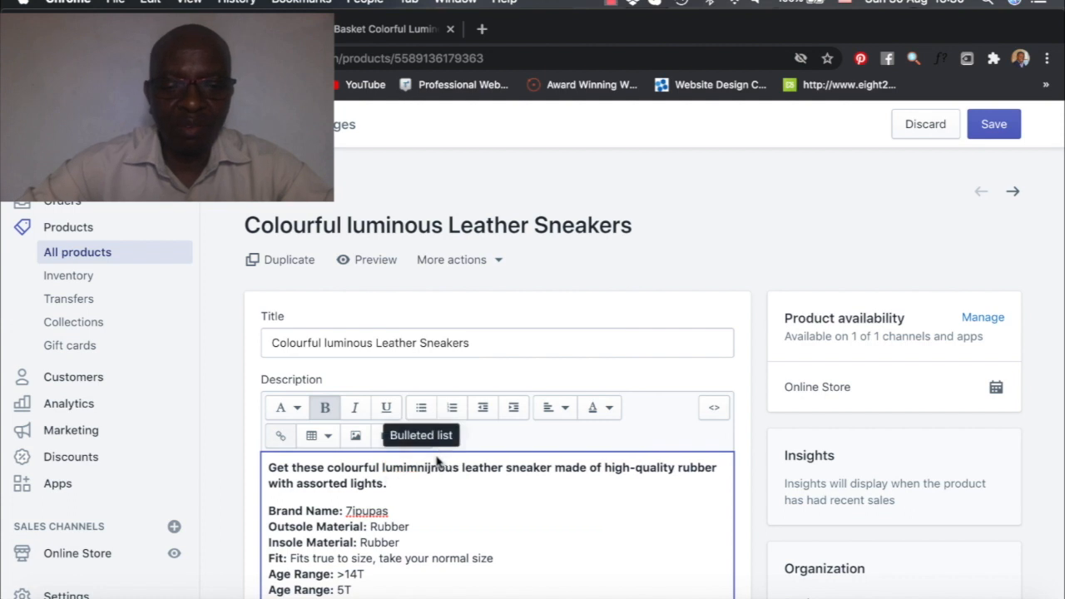
{"action": "key", "text": "BackSpace"}
{"action": "key", "text": "BackSpace"}
{"action": "key", "text": "BackSpace"}
{"action": "key", "text": "BackSpace"}
{"action": "key", "text": "BackSpace"}
{"action": "key", "text": "BackSpace"}
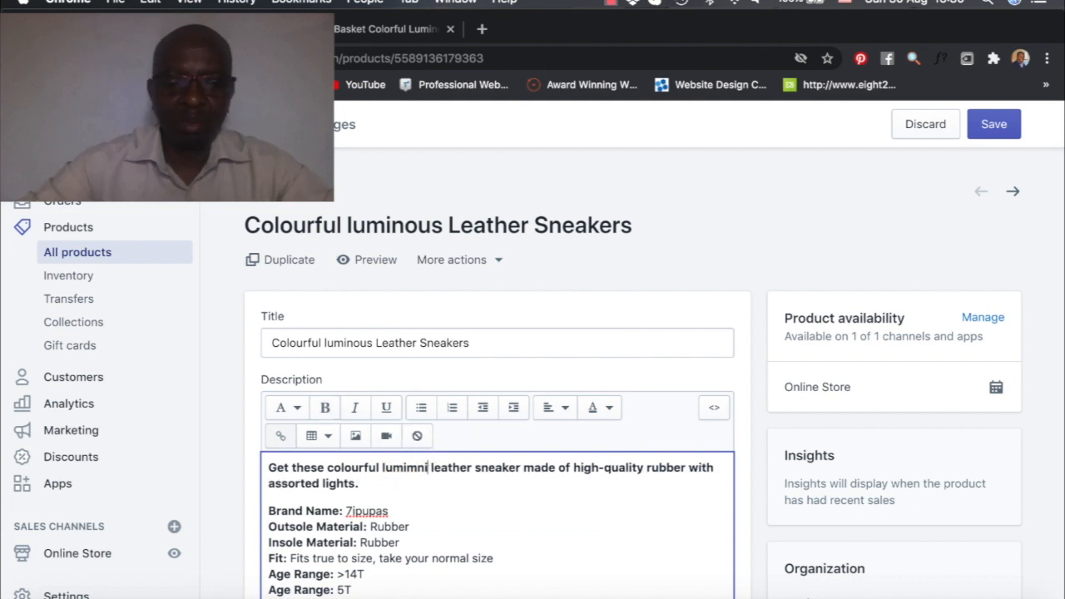
{"action": "type", "text": "ous"}
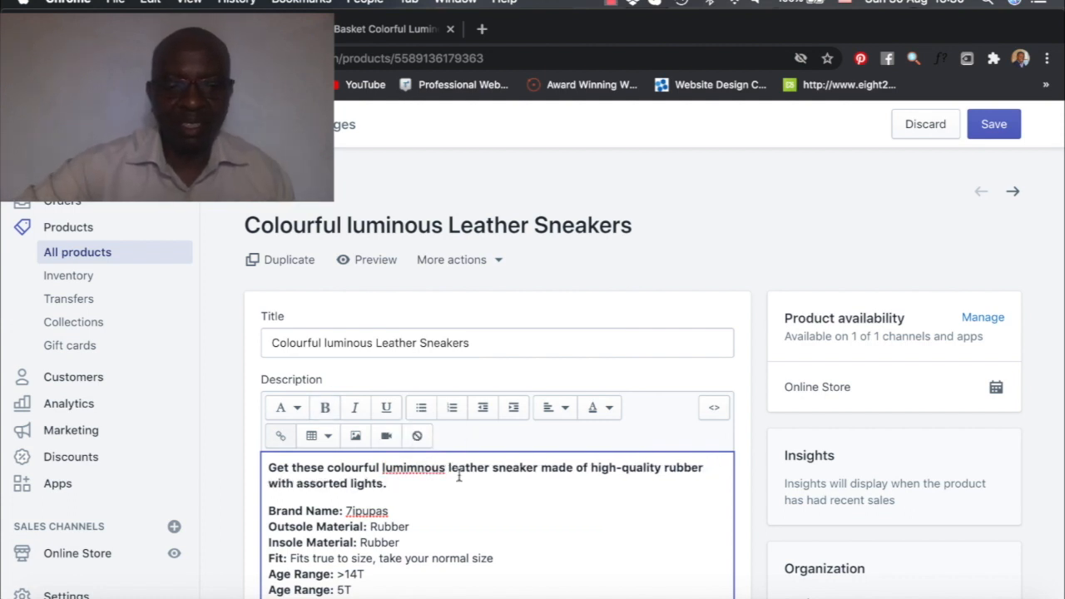
{"action": "right_click", "coordinate": [412, 471]}
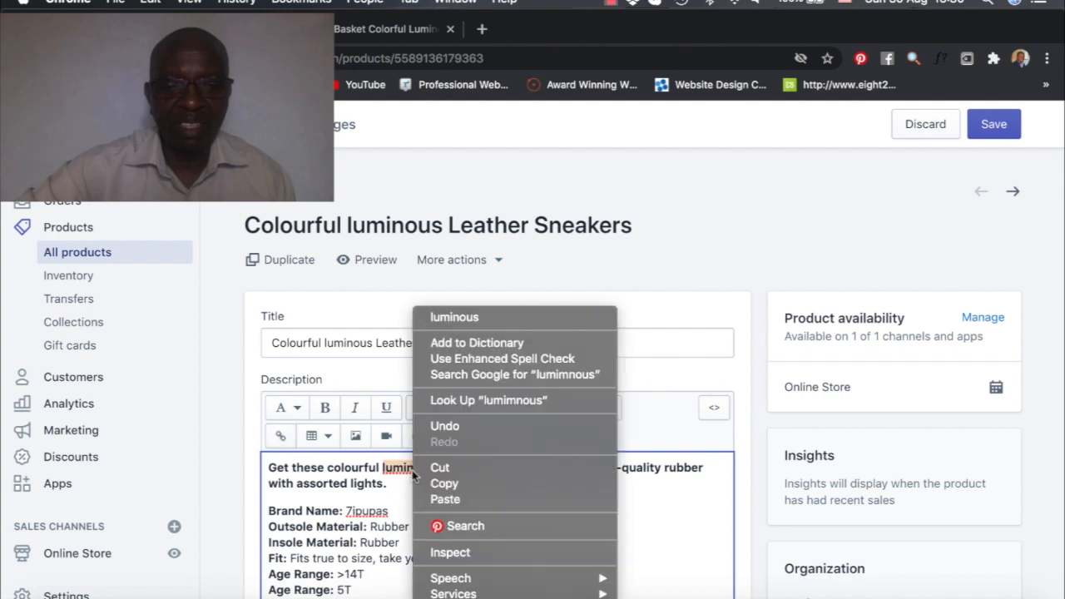
{"action": "left_click", "coordinate": [449, 324]}
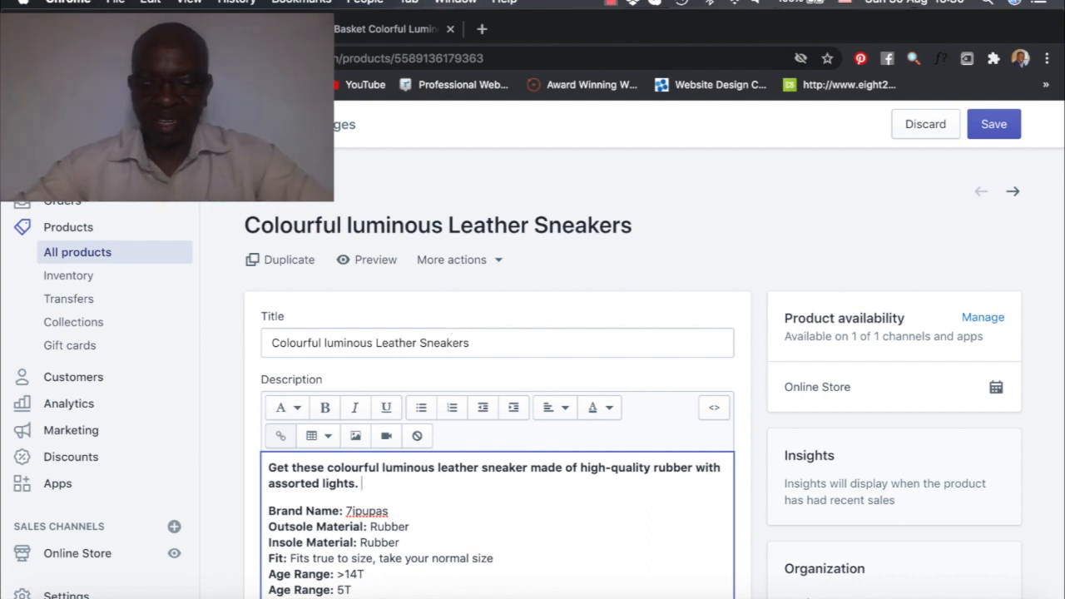
Step: Add "These ideal sneakers for a holiday and leisure outings." after the description's opening sentence
{"action": "type", "text": "The"}
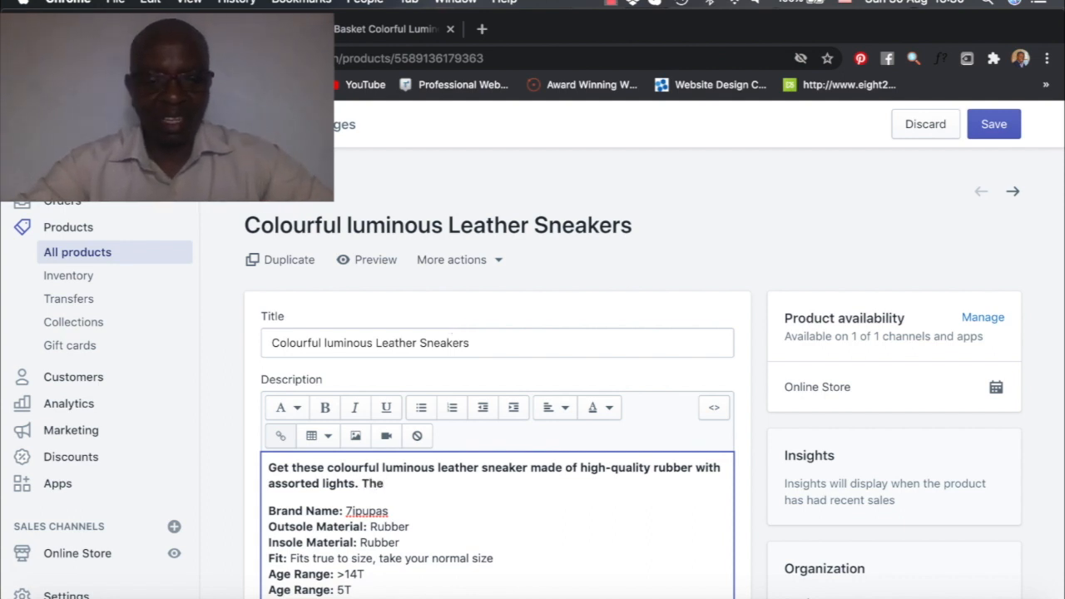
{"action": "type", "text": "se sn"}
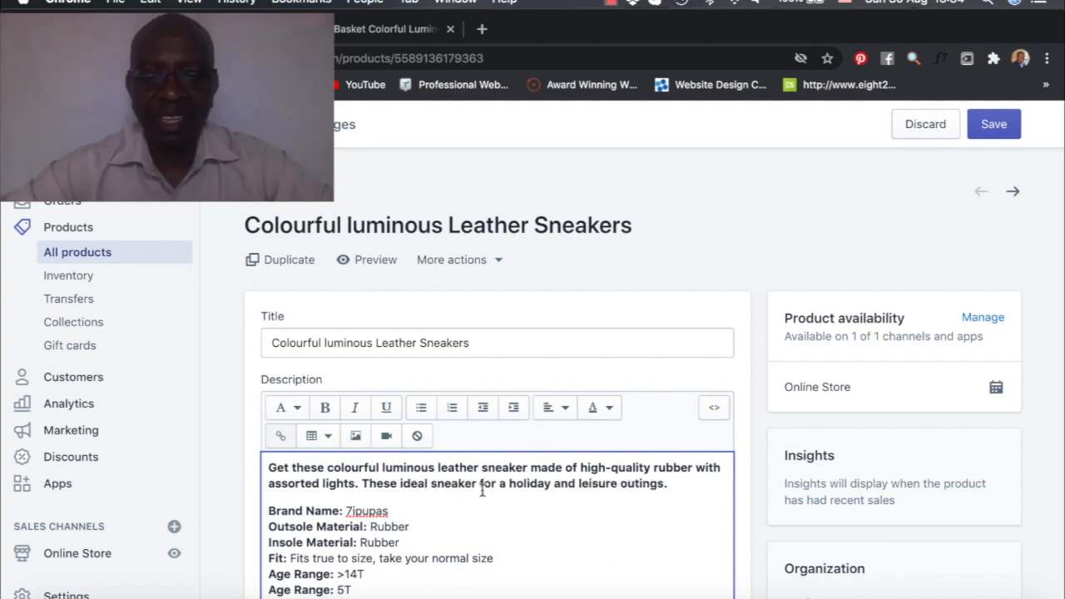
{"action": "left_click", "coordinate": [482, 489]}
{"action": "type", "text": "s"}
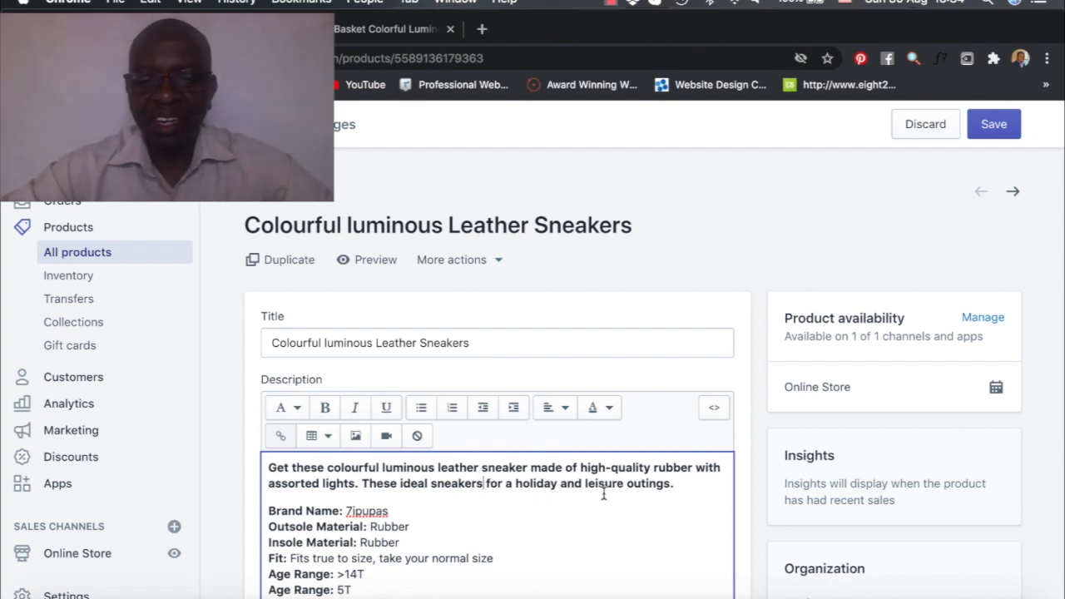
Step: Add a new paragraph below the introduction reading "Shipping Takes 2-3 Weeks to arrival worldwide."
{"action": "left_click", "coordinate": [679, 483]}
{"action": "key", "text": "Return"}
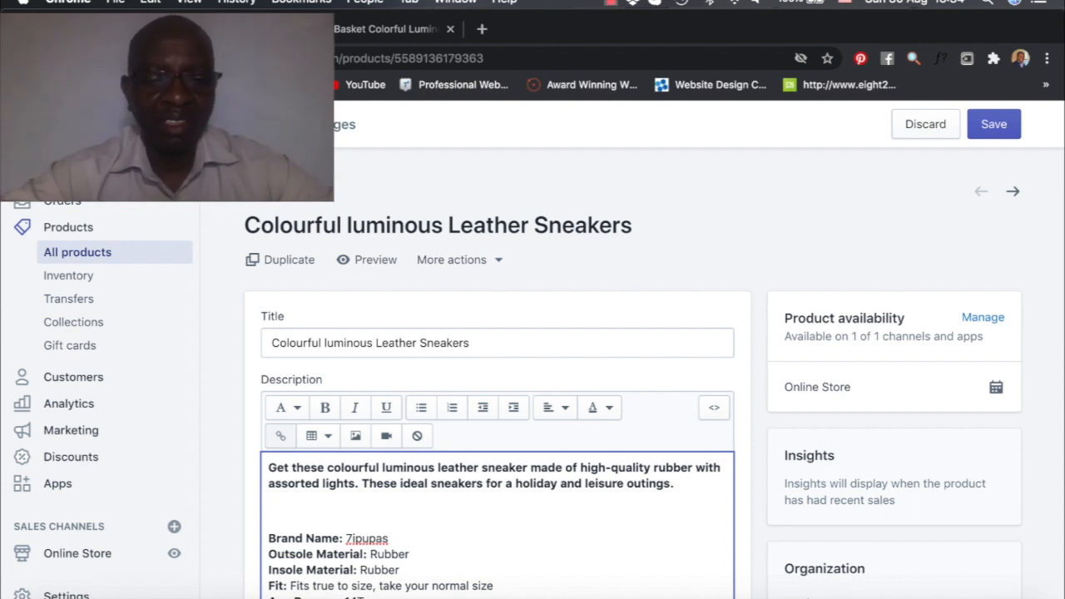
{"action": "type", "text": "S"}
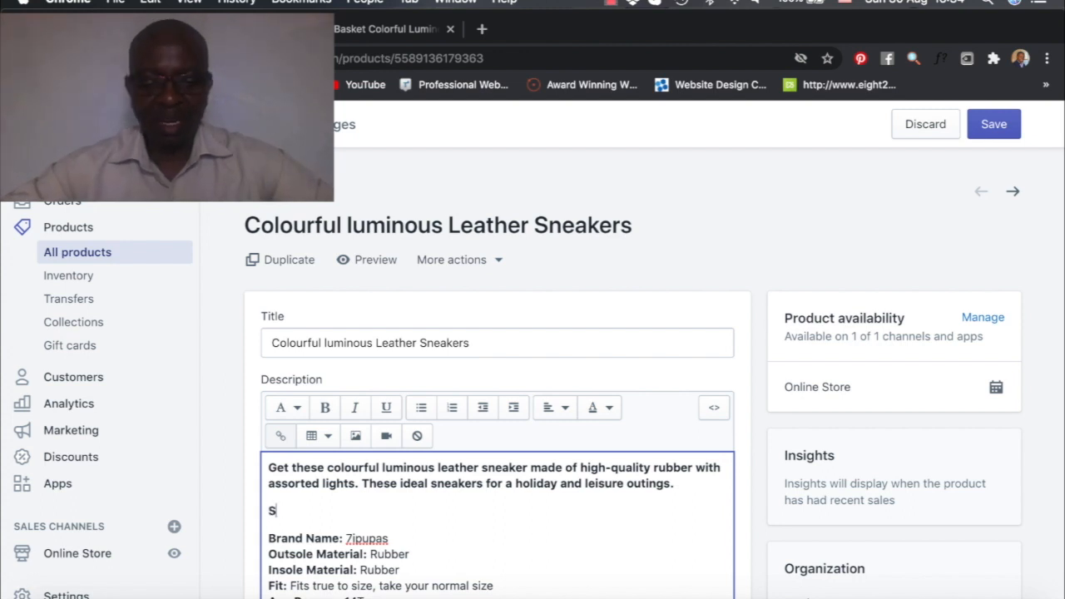
{"action": "type", "text": "hipping T"}
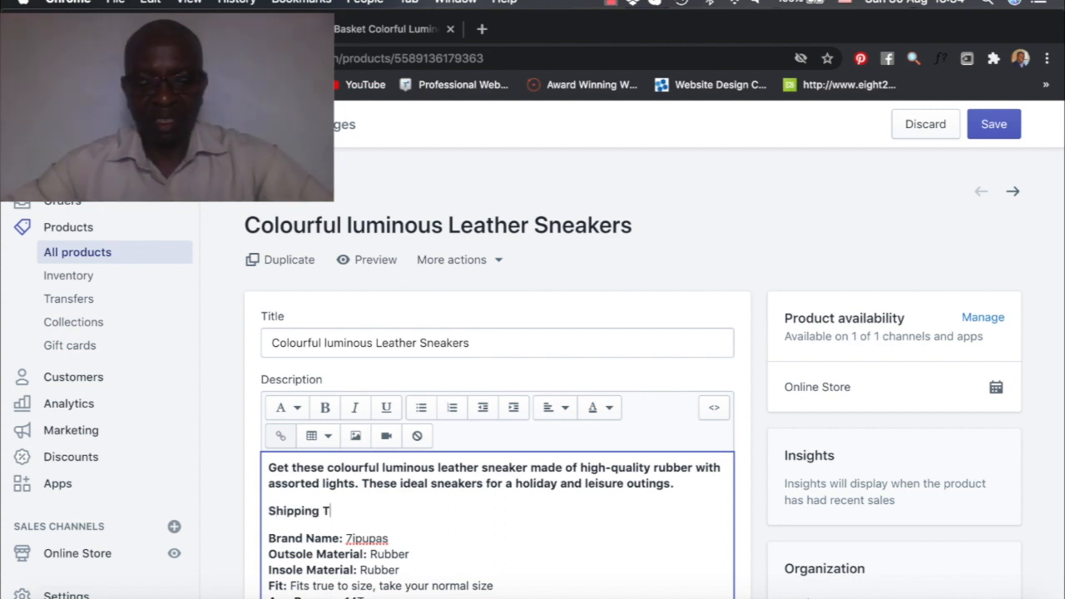
{"action": "type", "text": "akes 2-3"}
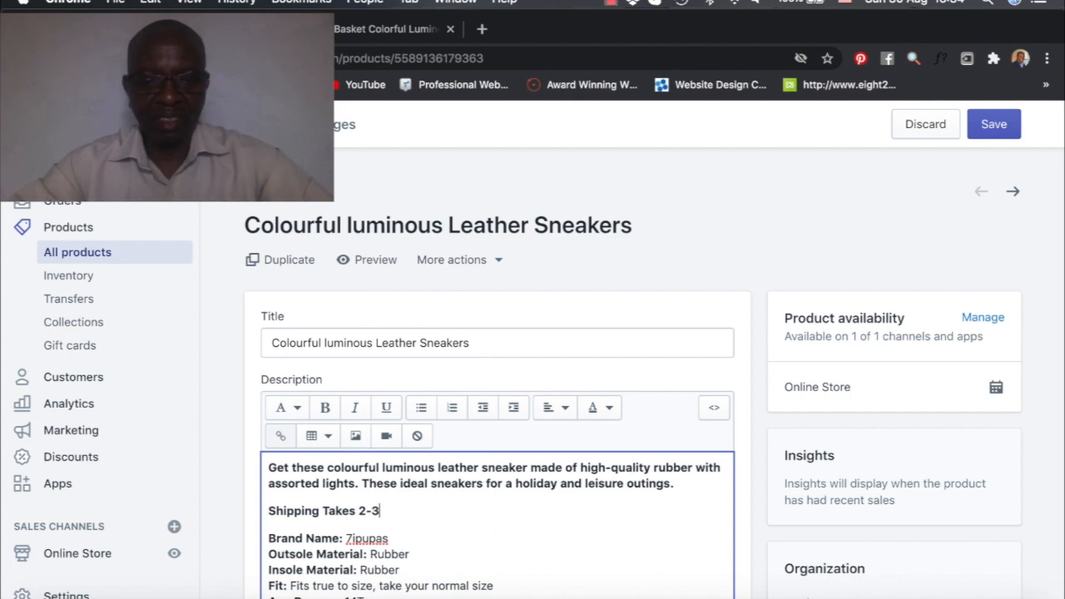
{"action": "type", "text": " Week"}
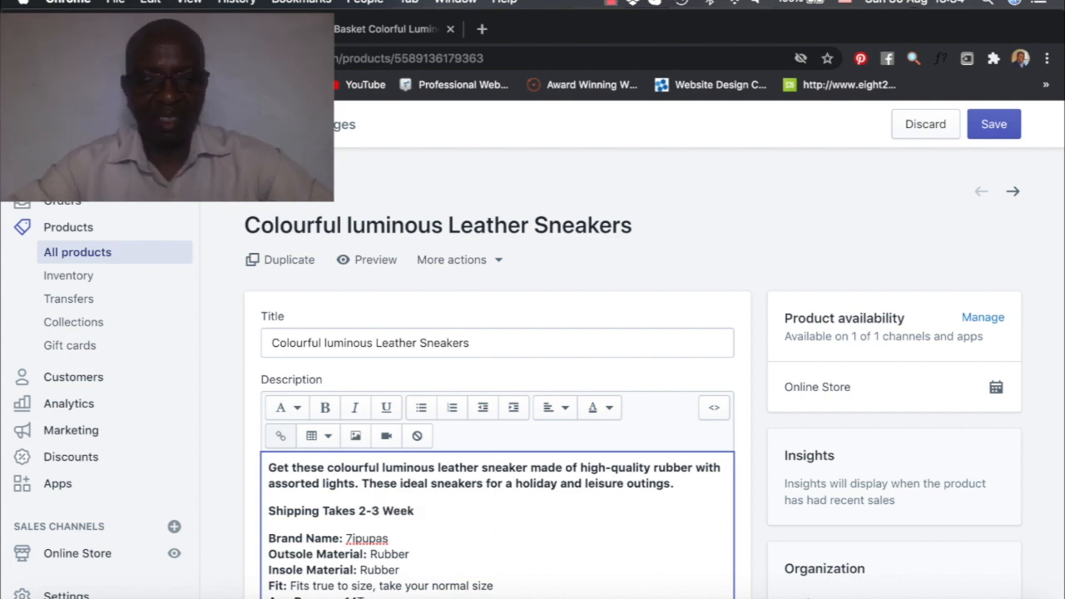
{"action": "type", "text": "s to a"}
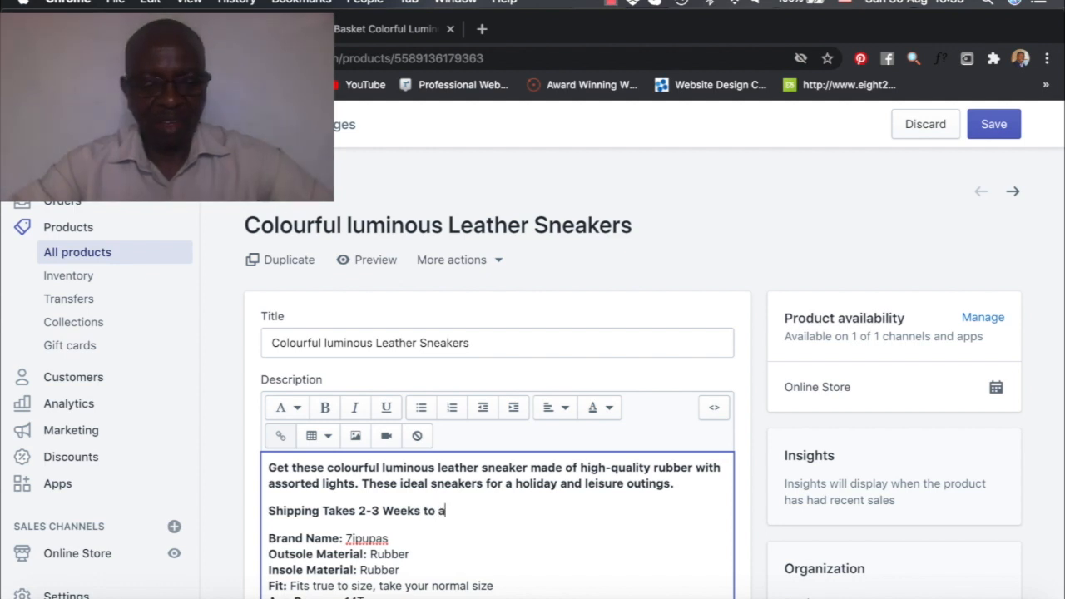
{"action": "type", "text": "rrival warldwide."}
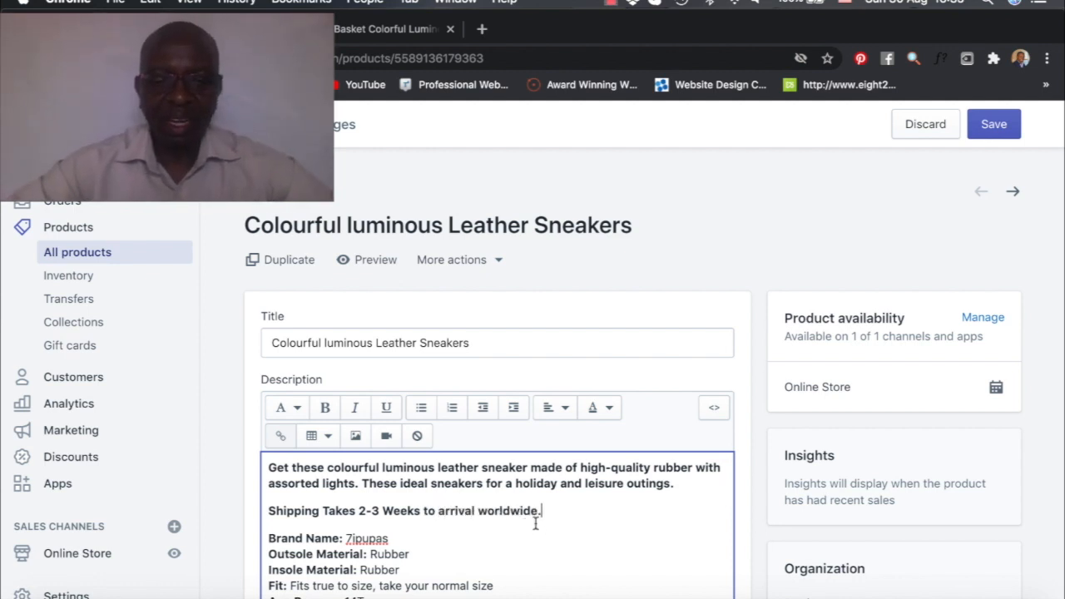
Step: Format the "Shipping Takes 2-3 Weeks to arrival worldwide." line in the description as Heading 2
{"action": "left_click_drag", "start_coordinate": [543, 510], "coordinate": [264, 512]}
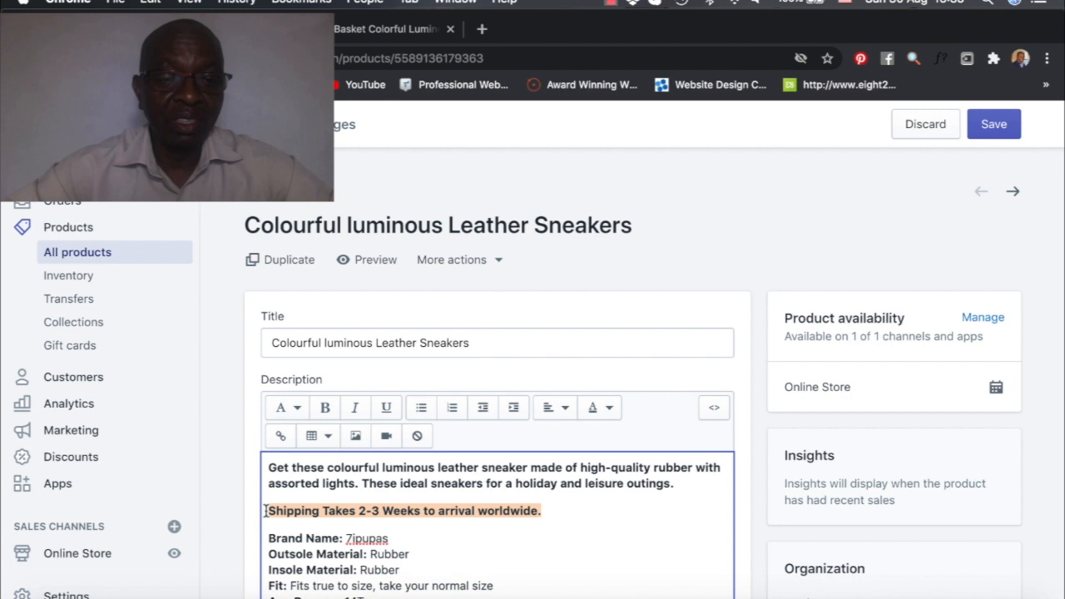
{"action": "left_click", "coordinate": [288, 408]}
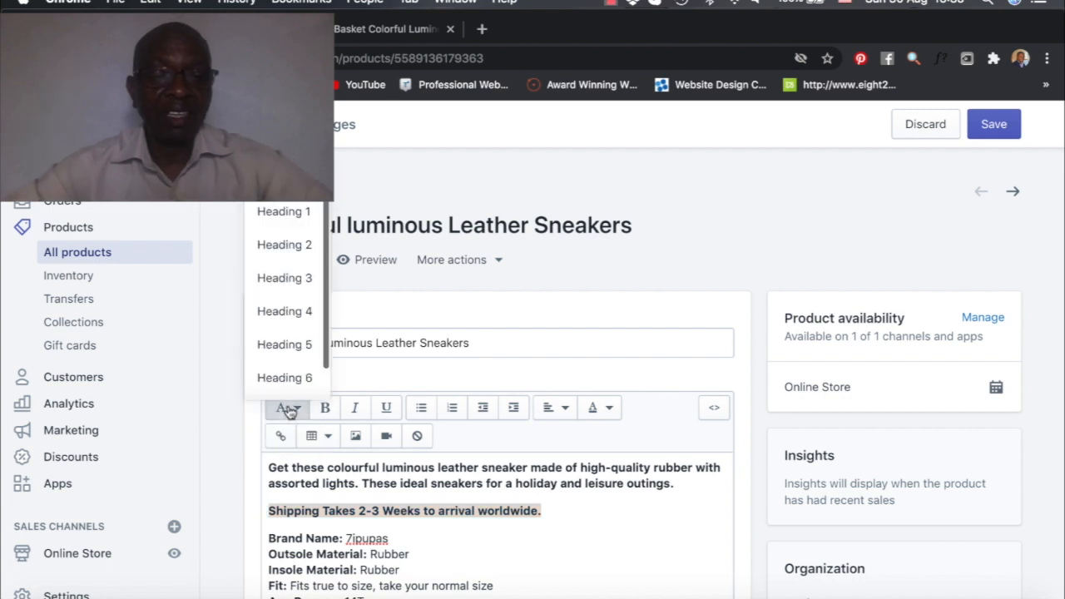
{"action": "left_click", "coordinate": [285, 246]}
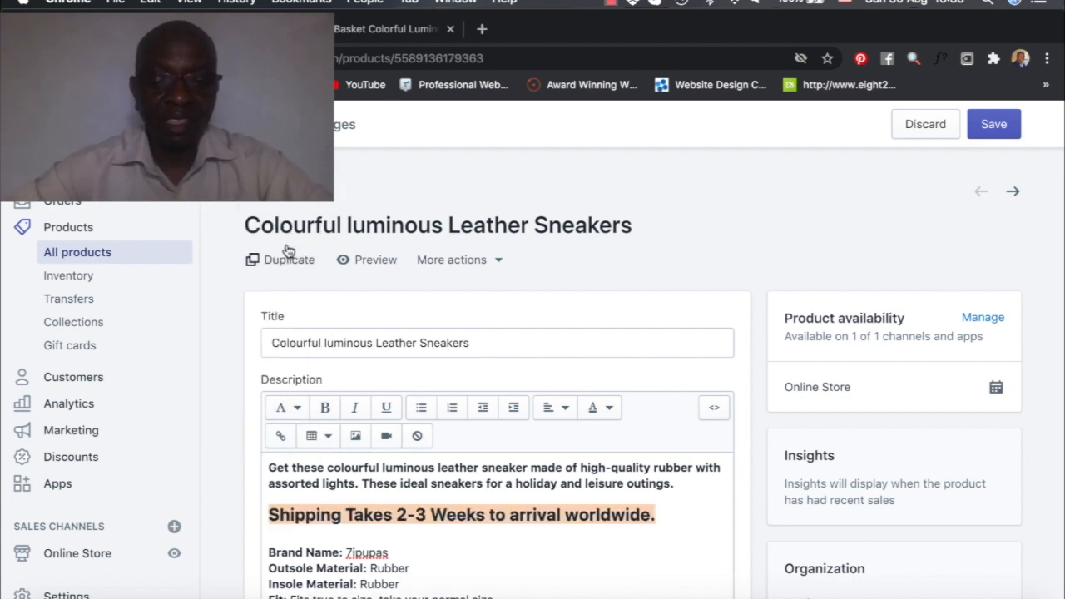
Step: Add a line below the shipping heading reading "We use ePacket shipping for fast delivery."
{"action": "left_click", "coordinate": [670, 516]}
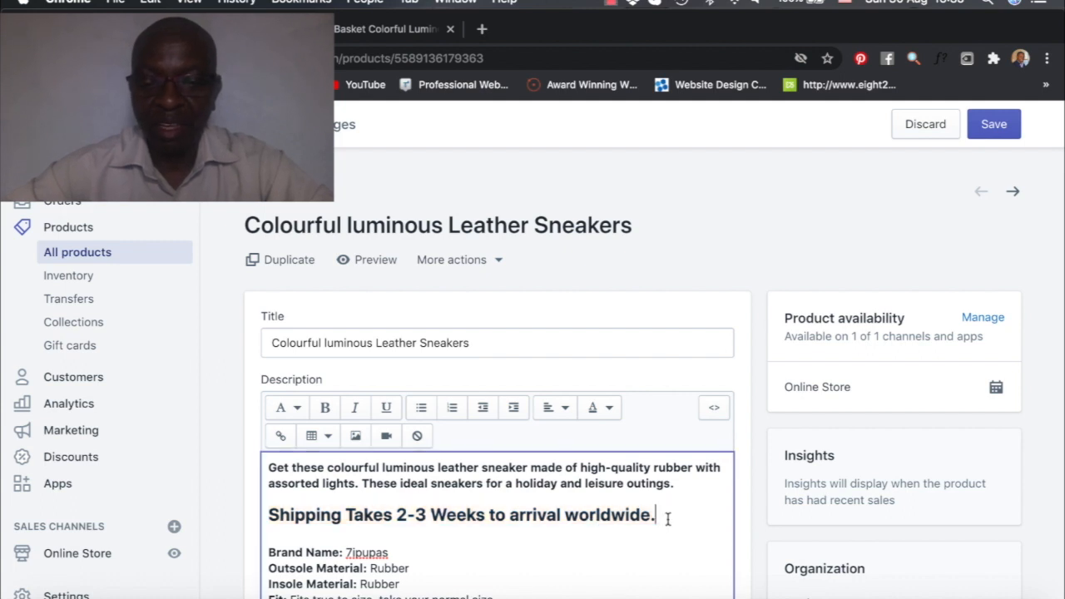
{"action": "key", "text": "Return"}
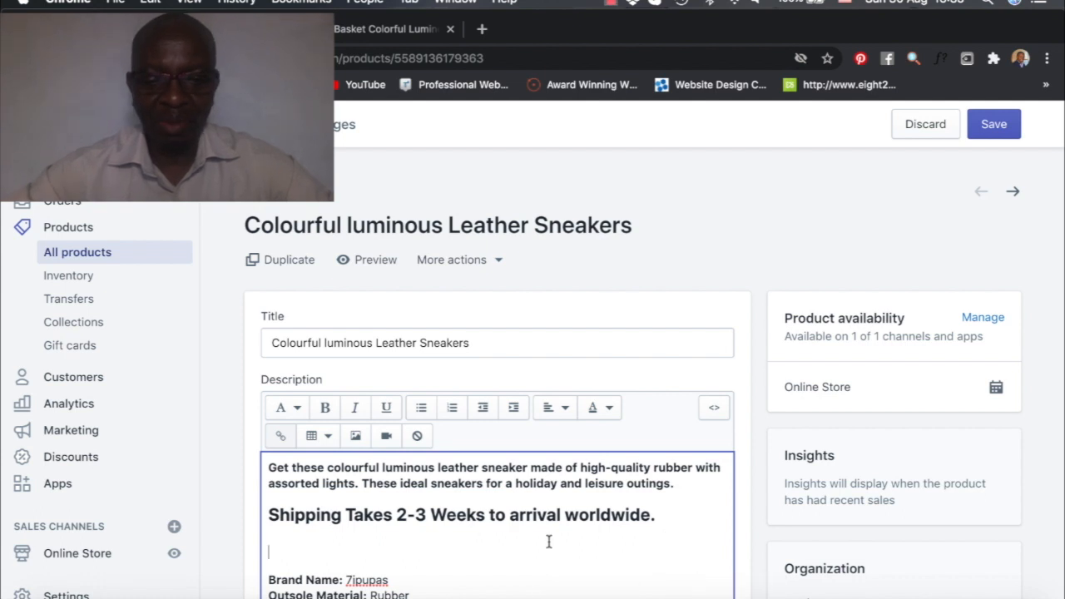
{"action": "type", "text": "We use epac"}
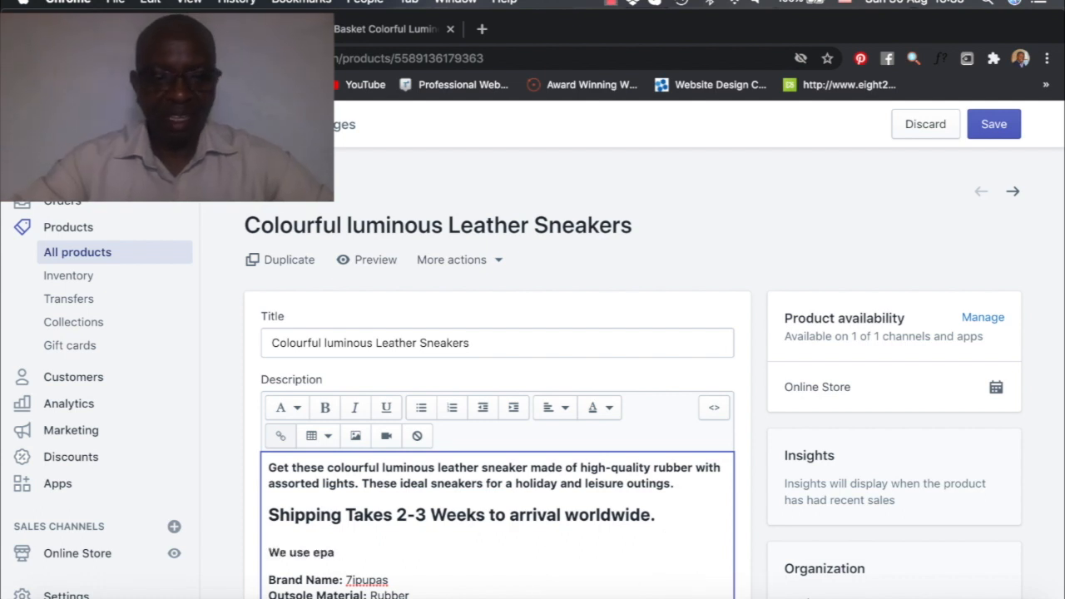
{"action": "key", "text": "BackSpace"}
{"action": "key", "text": "BackSpace"}
{"action": "type", "text": "Pa"}
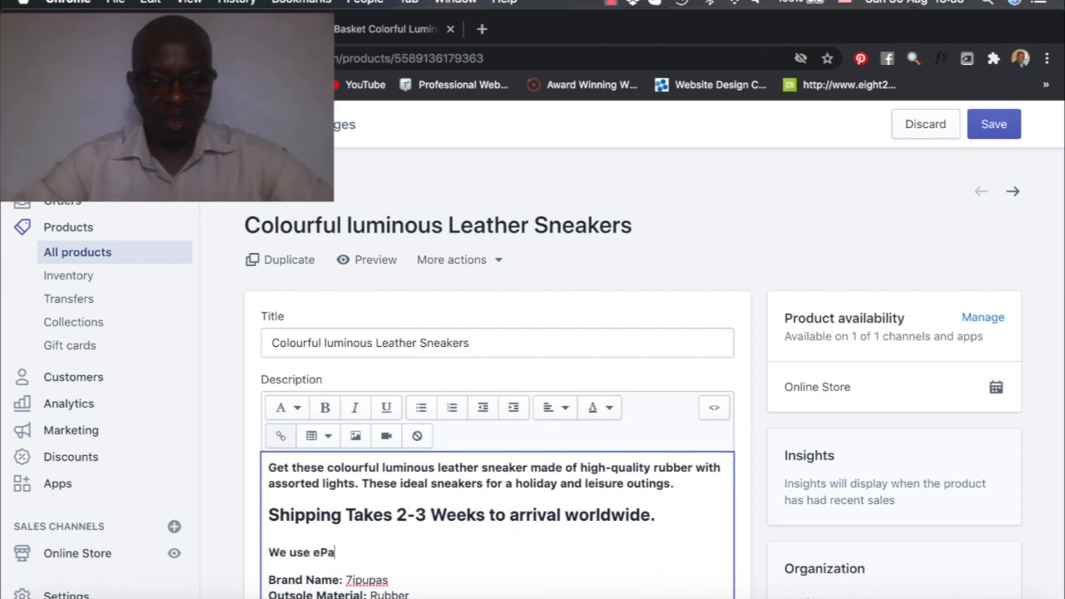
{"action": "type", "text": "cket"}
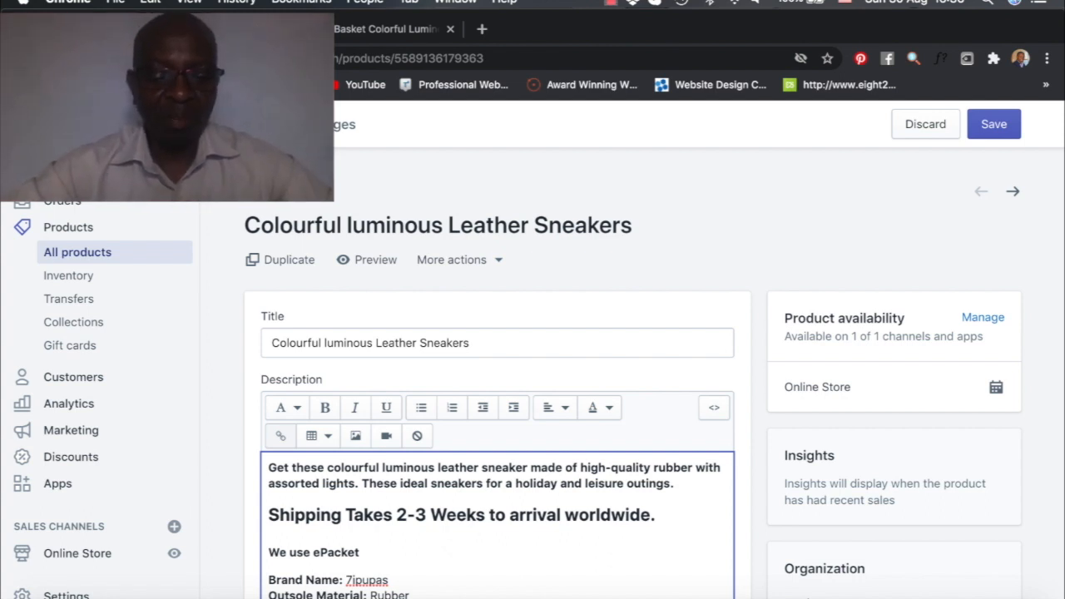
{"action": "type", "text": "shipping for fast "}
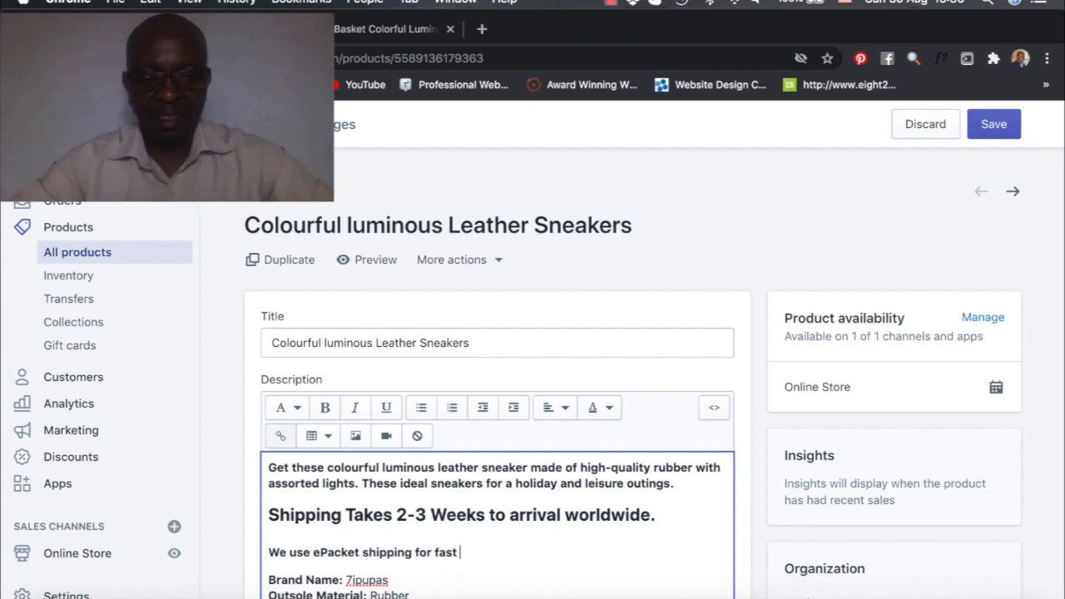
{"action": "type", "text": "delivery."}
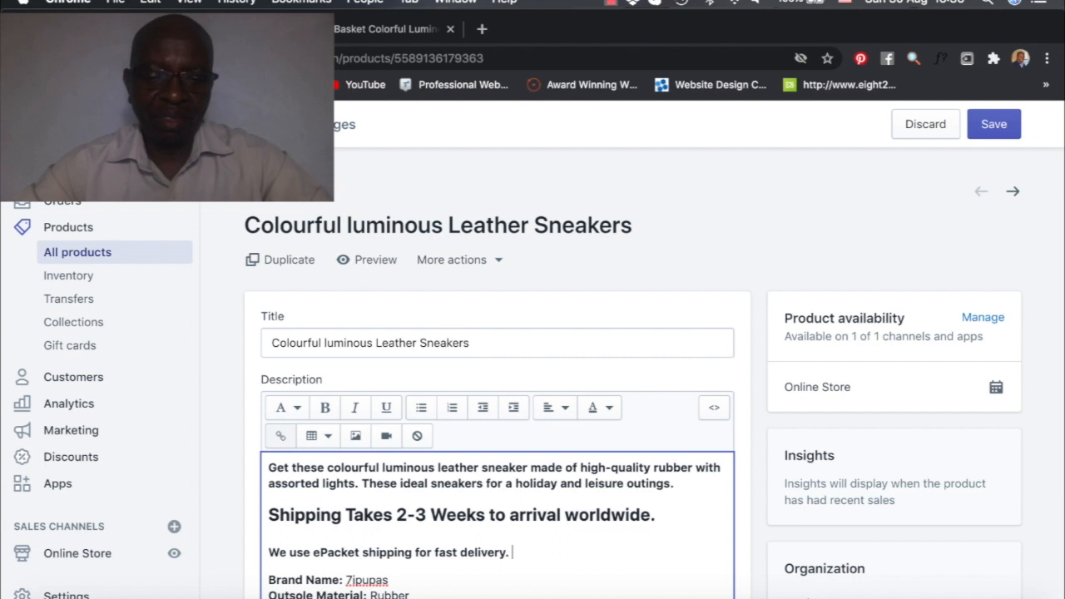
Step: Add a line below the ePacket sentence reading "Our shoes are covered by 100% guarantee return refund Policy"
{"action": "key", "text": "Return"}
{"action": "type", "text": "Our sneakers are covered by 100% guarantee return refund policy"}
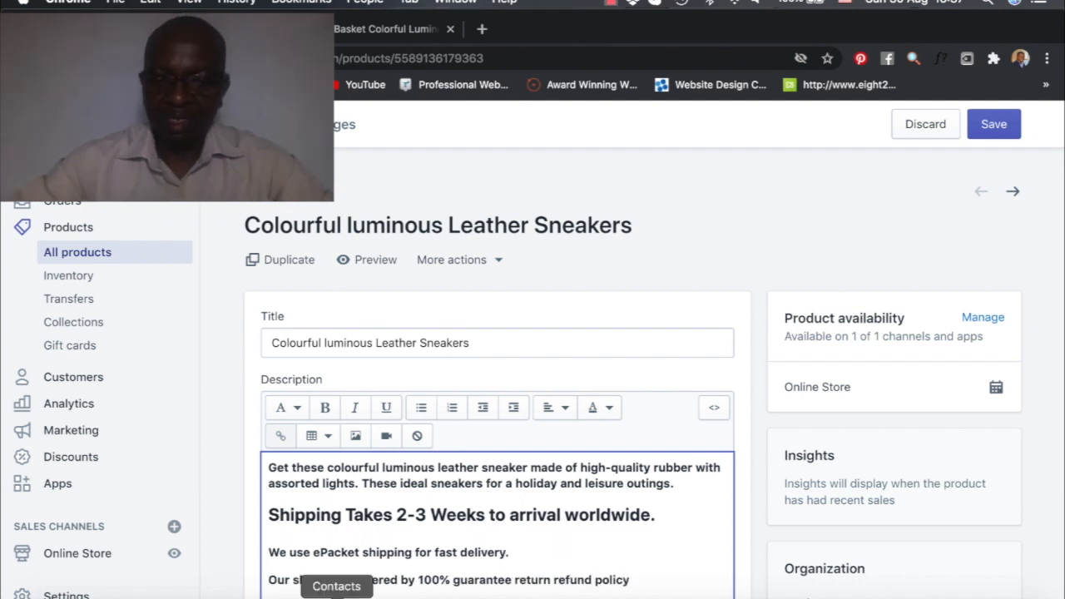
{"action": "key", "text": "BackSpace"}
{"action": "key", "text": "BackSpace"}
{"action": "key", "text": "BackSpace"}
{"action": "key", "text": "BackSpace"}
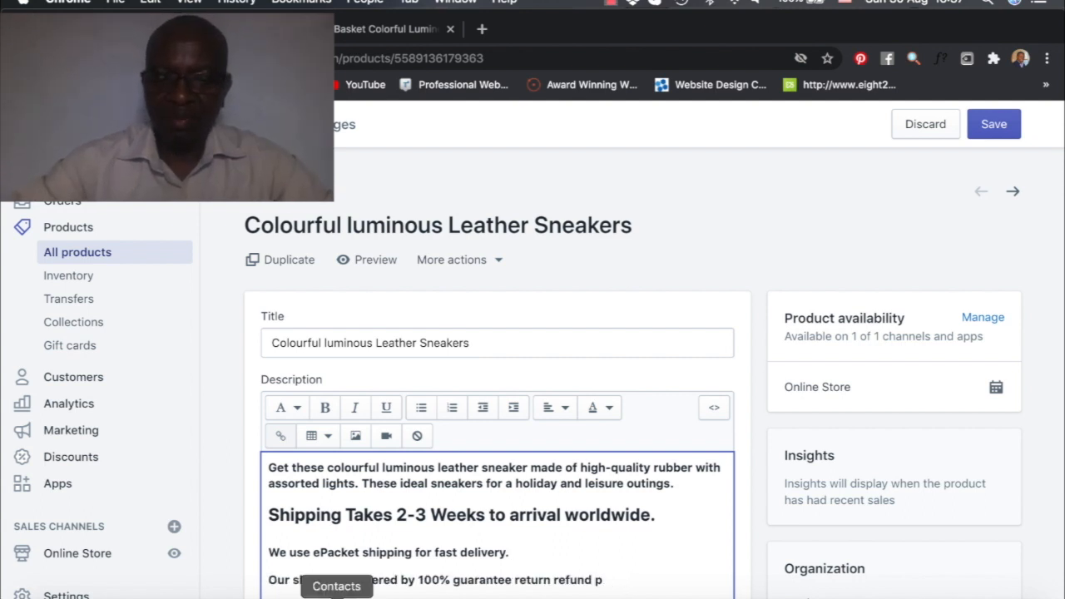
{"action": "type", "text": "Policy"}
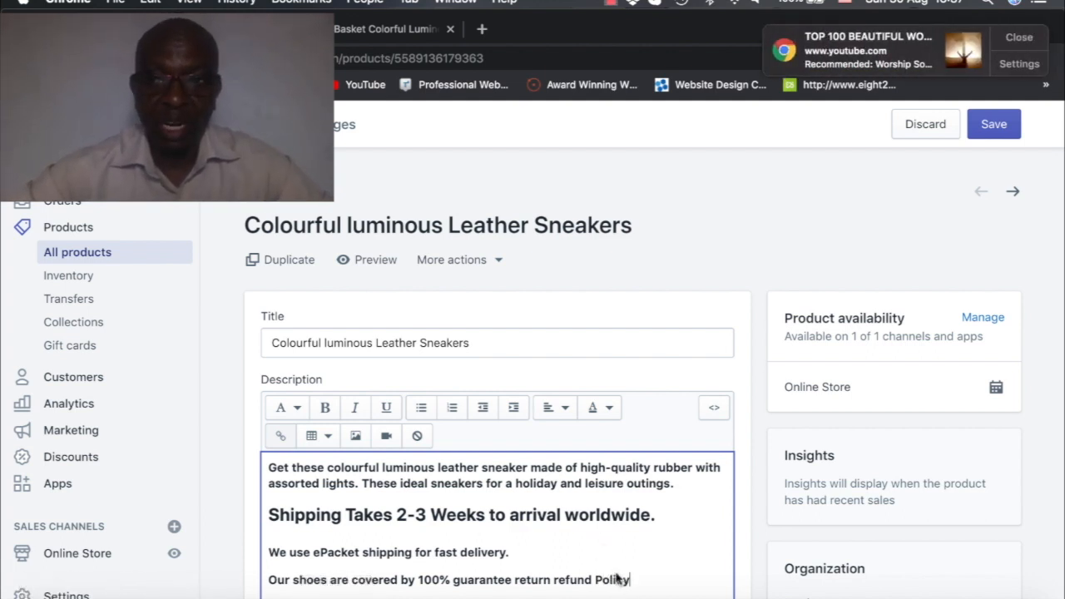
Step: Extend the return refund policy line in the description with ". We offer Free shipping worldwide."
{"action": "scroll", "coordinate": [622, 575], "scroll_direction": "down", "scroll_amount": 2}
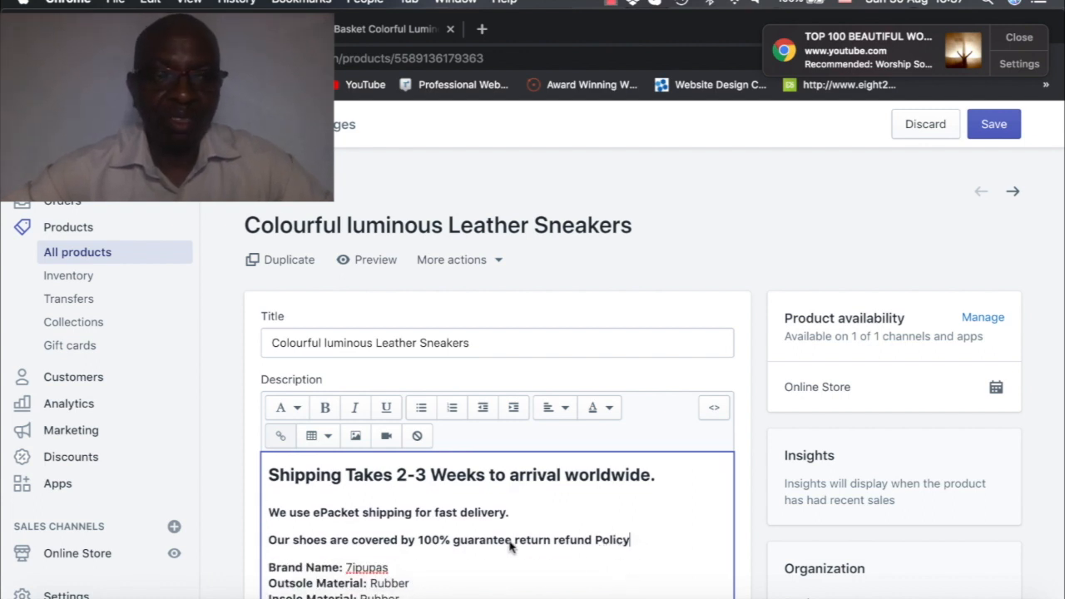
{"action": "left_click", "coordinate": [636, 551]}
{"action": "type", "text": ". We al"}
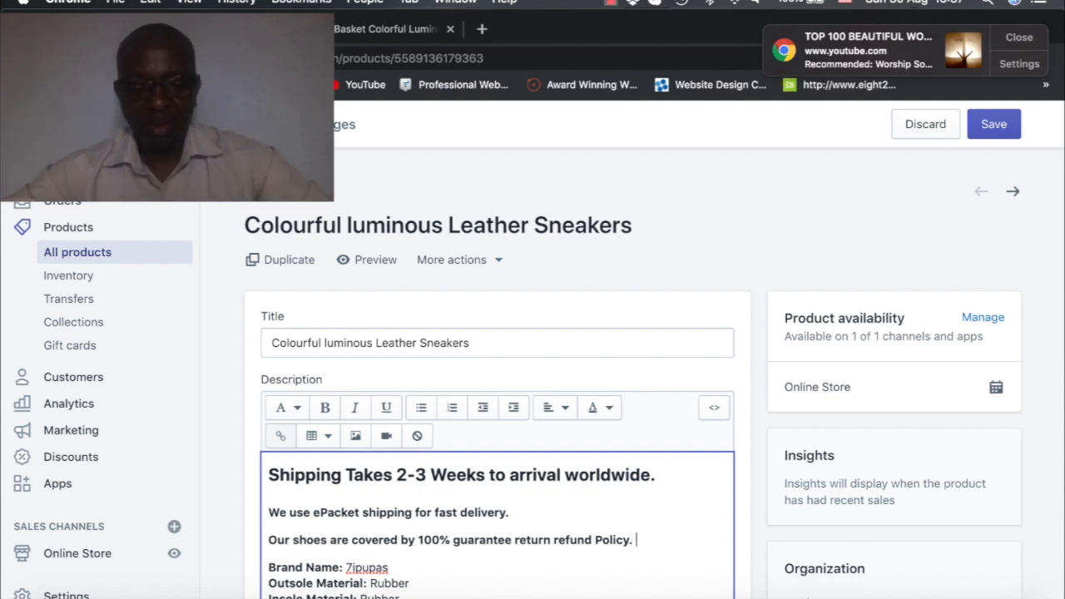
{"action": "key", "text": "BackSpace"}
{"action": "key", "text": "BackSpace"}
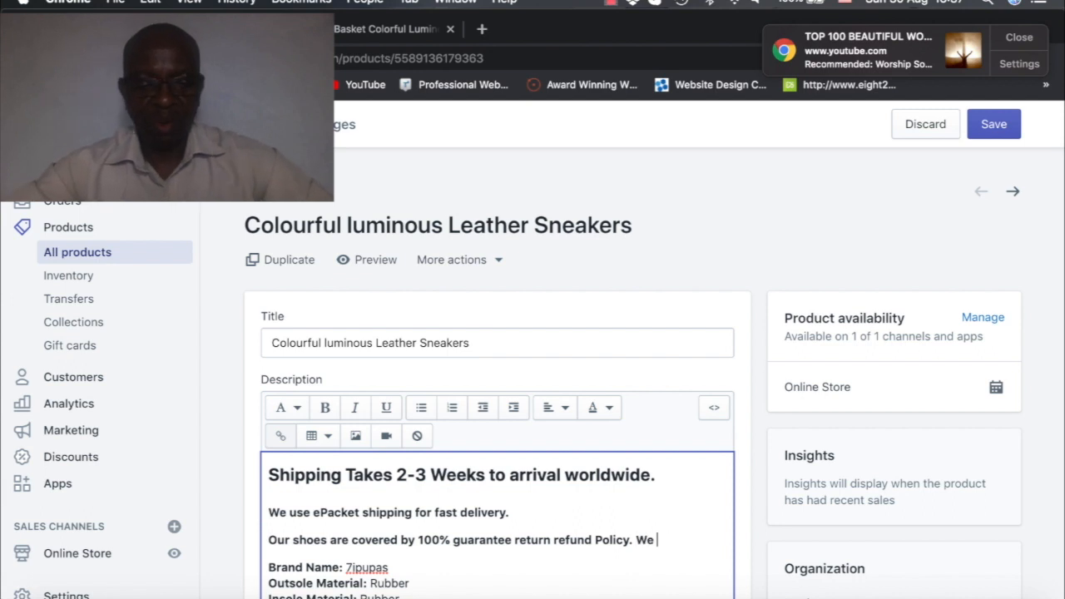
{"action": "type", "text": "offer Freeshipping worldwide."}
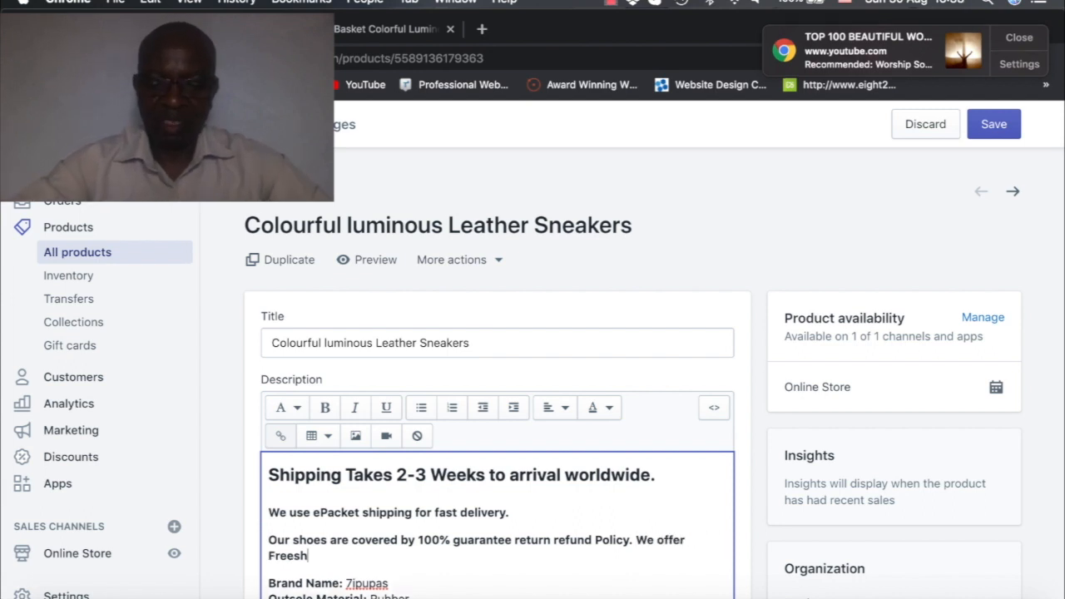
{"action": "left_click", "coordinate": [296, 555]}
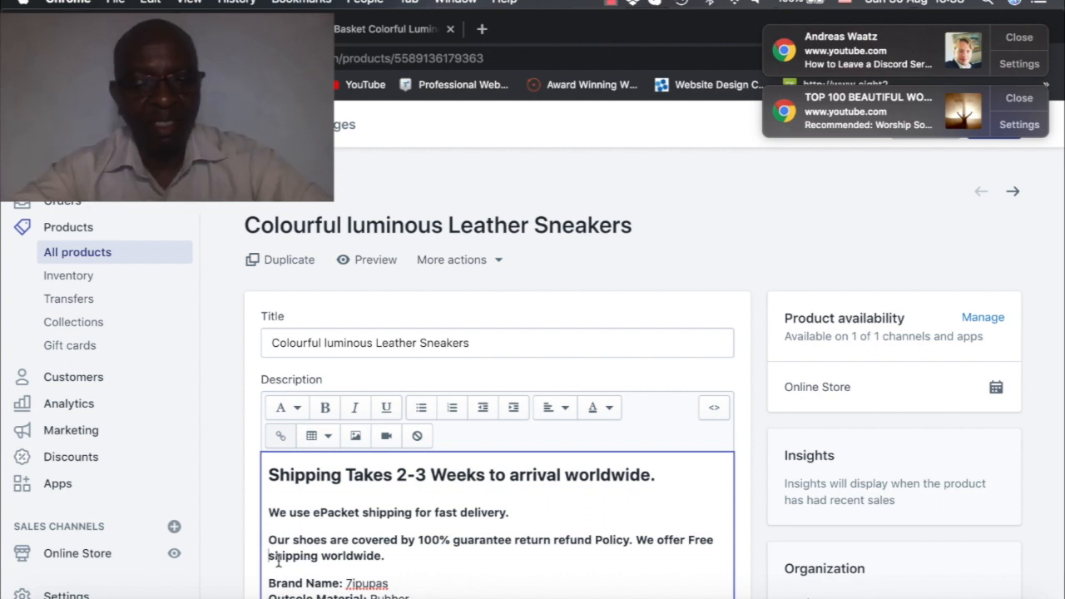
Step: Delete the imported specification list, from Brand Name through LED Color, below the free shipping sentence in the description
{"action": "scroll", "coordinate": [401, 552], "scroll_direction": "down", "scroll_amount": 2}
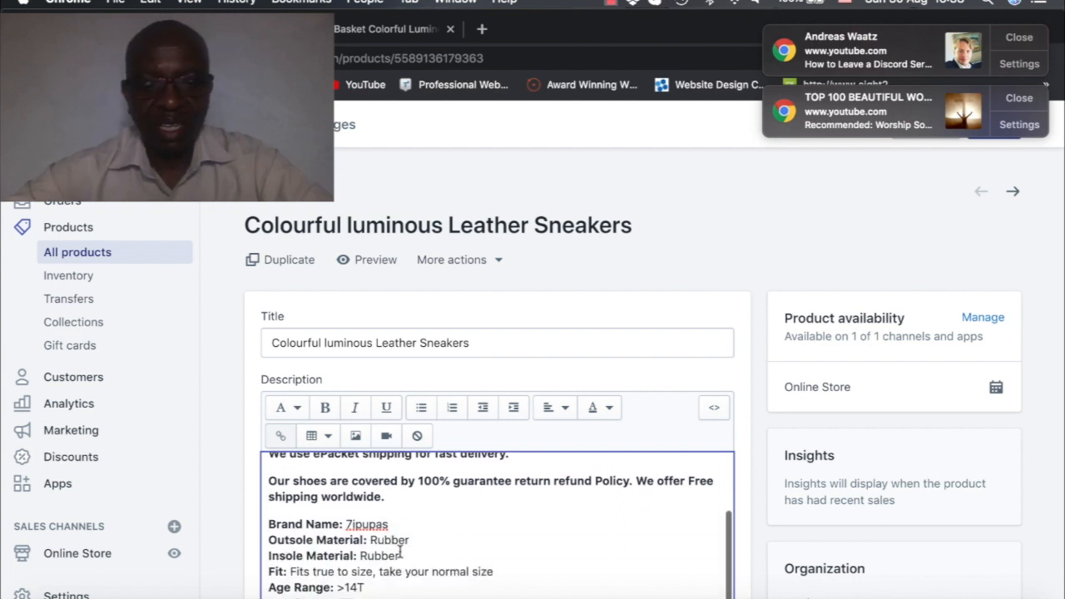
{"action": "scroll", "coordinate": [400, 552], "scroll_direction": "up", "scroll_amount": 1}
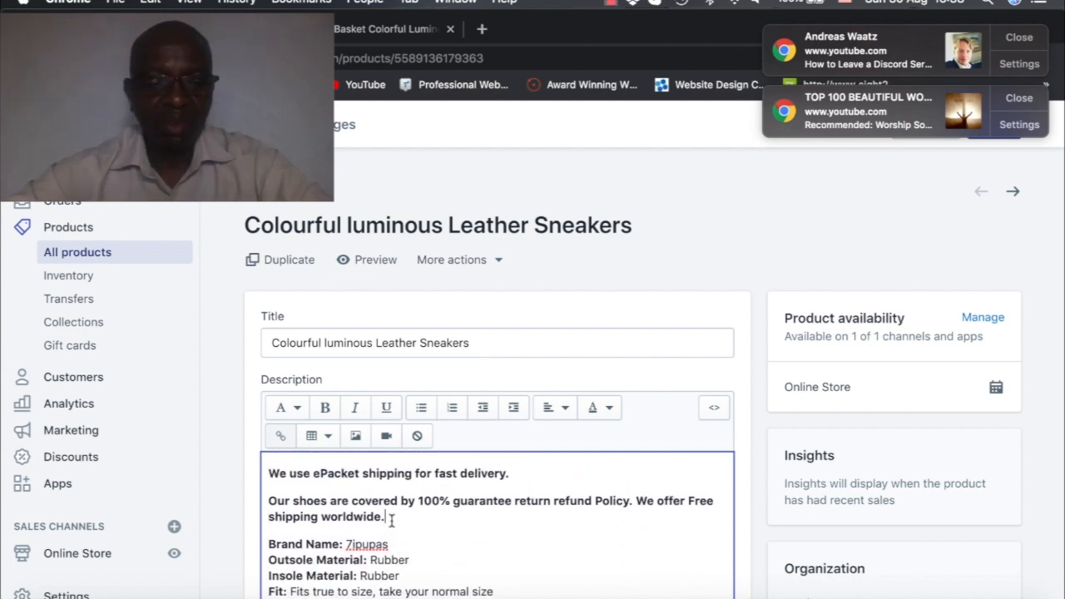
{"action": "scroll", "coordinate": [391, 520], "scroll_direction": "up", "scroll_amount": 3}
{"action": "scroll", "coordinate": [392, 521], "scroll_direction": "down", "scroll_amount": 3}
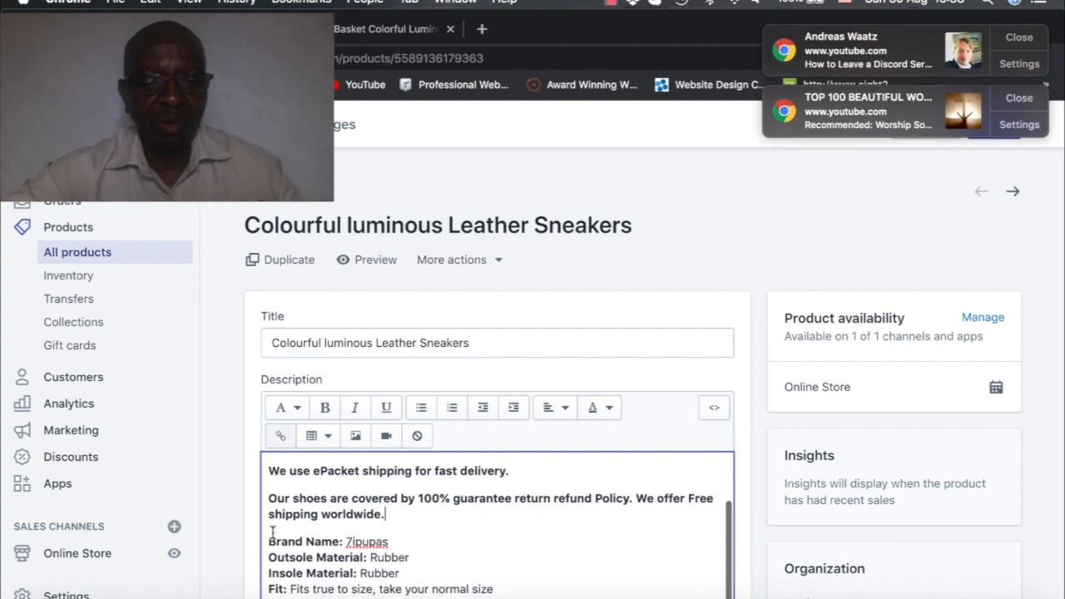
{"action": "left_click_drag", "start_coordinate": [269, 536], "coordinate": [437, 581]}
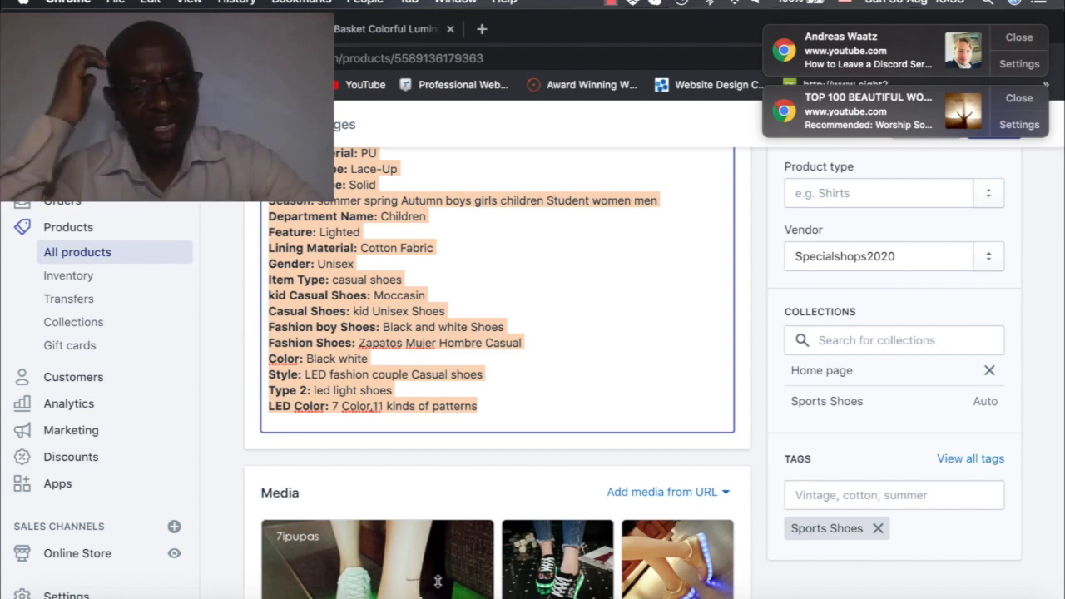
{"action": "scroll", "coordinate": [438, 581], "scroll_direction": "up", "scroll_amount": 4}
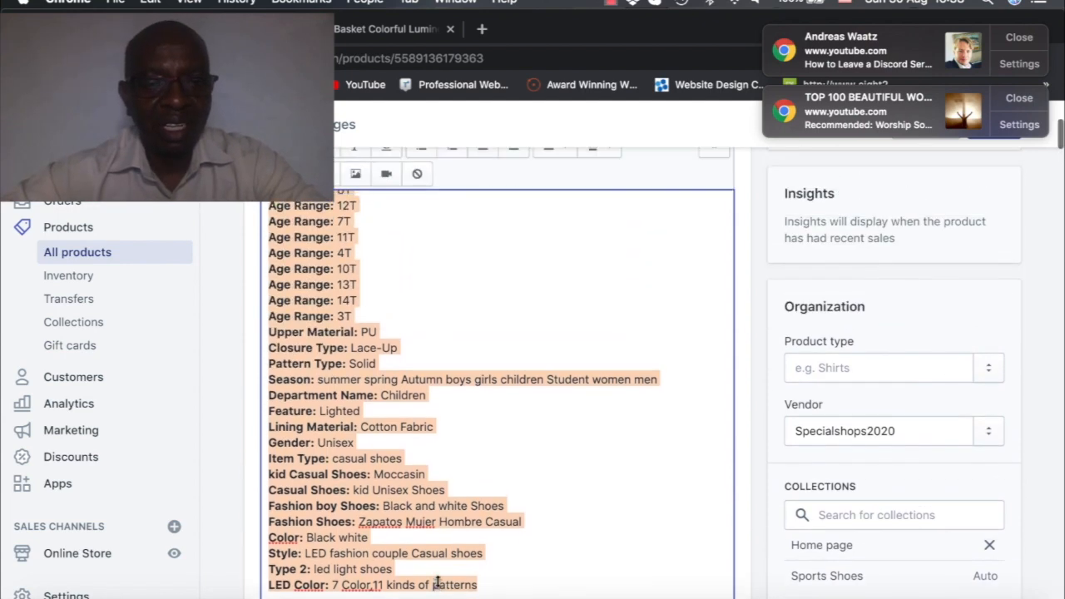
{"action": "scroll", "coordinate": [438, 581], "scroll_direction": "up", "scroll_amount": 4}
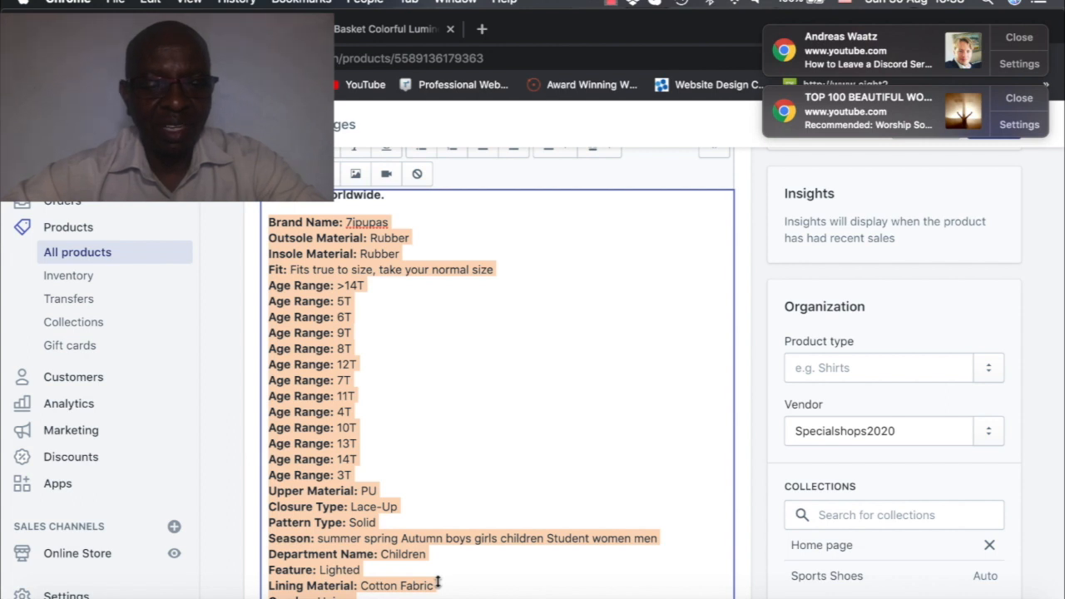
{"action": "key", "text": "BackSpace"}
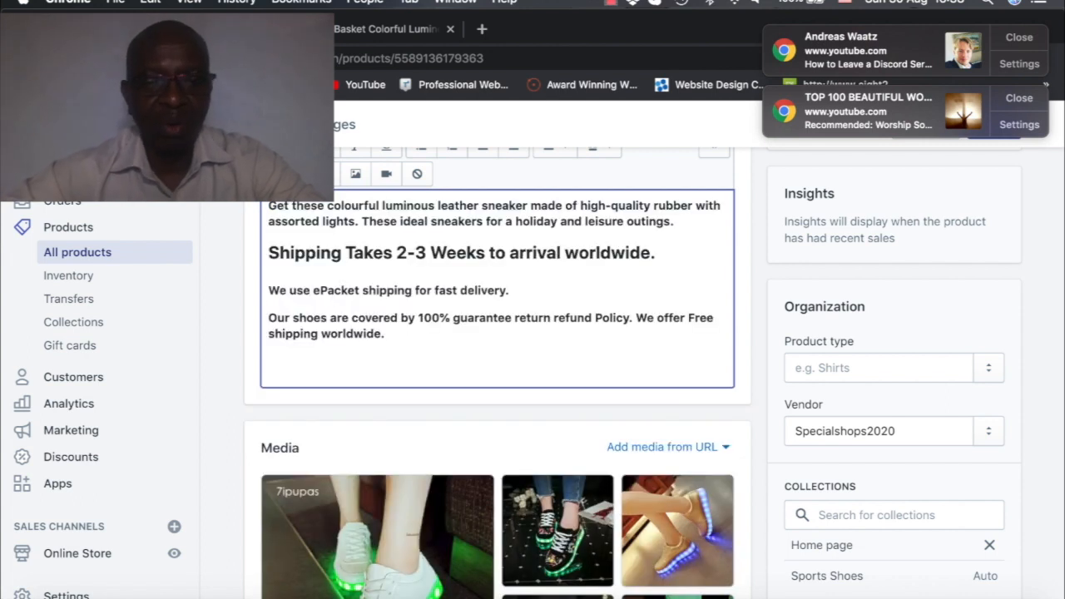
Step: Review the shortened description, dismiss the desktop notifications and save the product
{"action": "scroll", "coordinate": [487, 510], "scroll_direction": "up", "scroll_amount": 2}
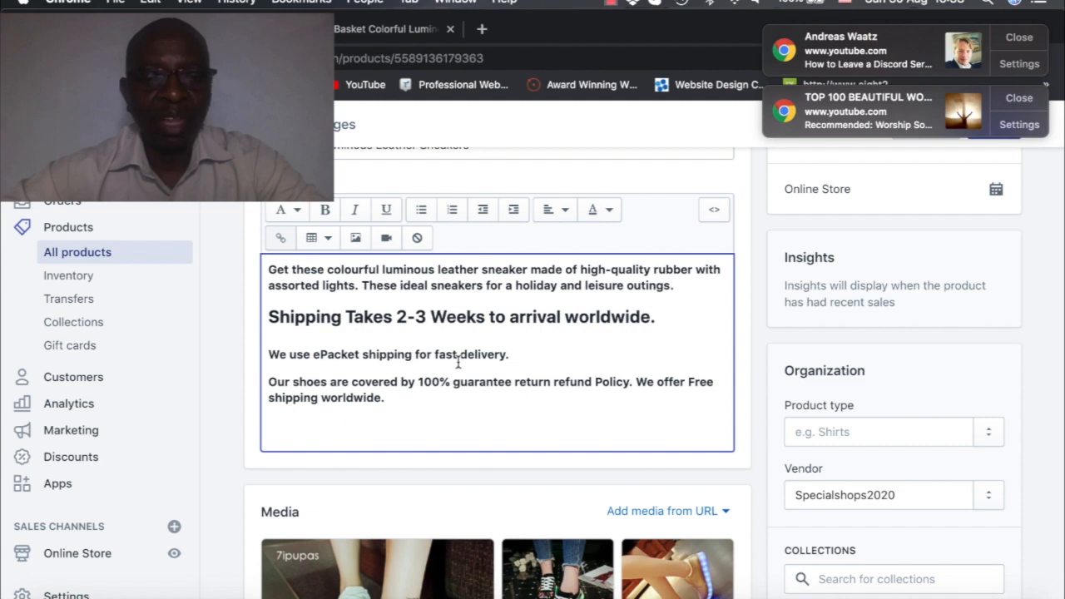
{"action": "scroll", "coordinate": [458, 363], "scroll_direction": "up", "scroll_amount": 1}
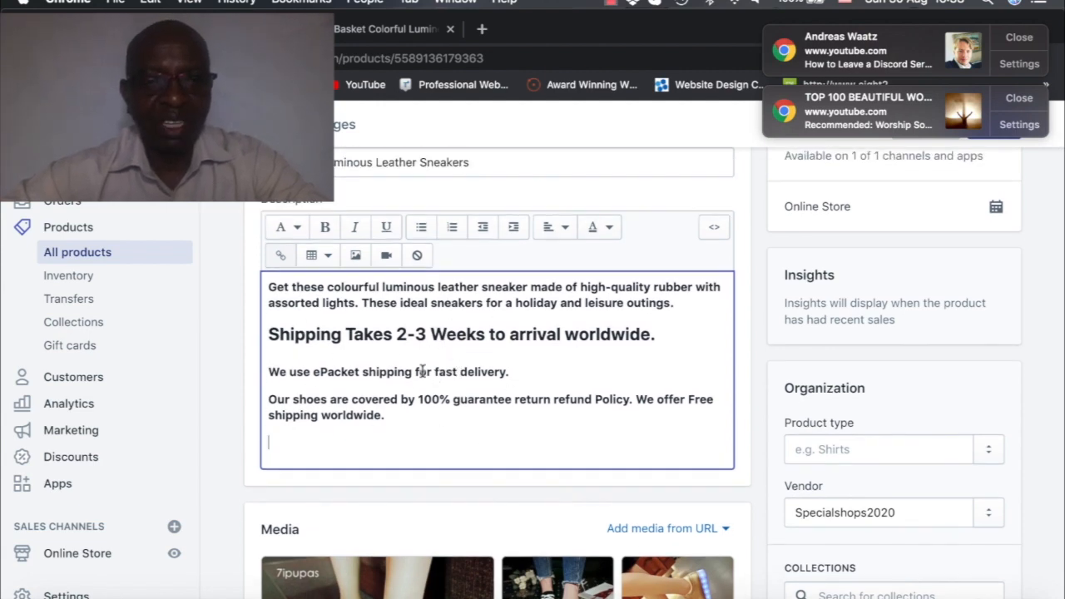
{"action": "scroll", "coordinate": [459, 424], "scroll_direction": "down", "scroll_amount": 1}
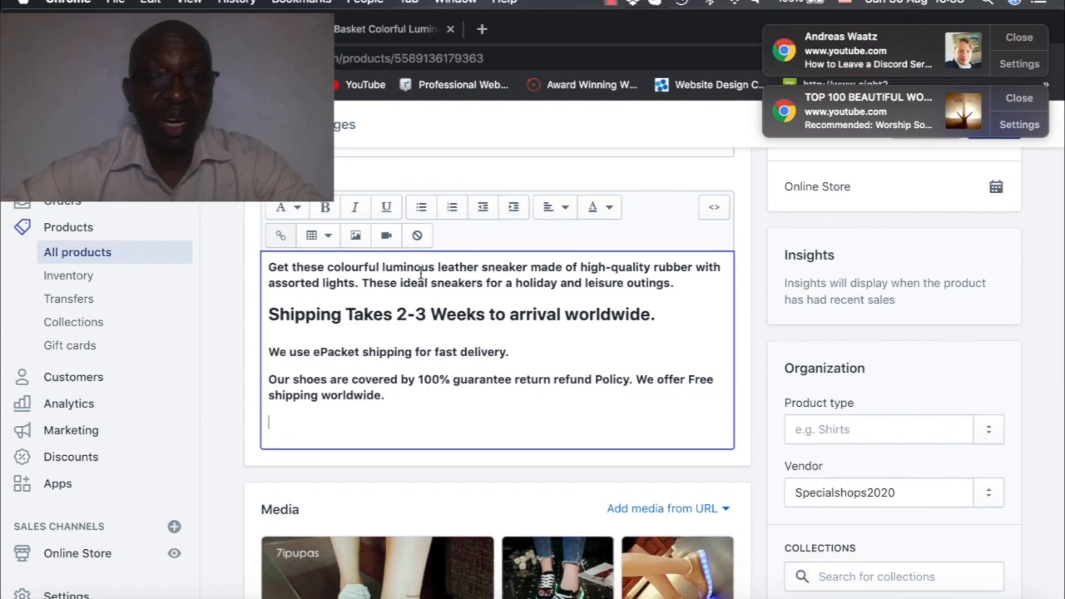
{"action": "scroll", "coordinate": [515, 404], "scroll_direction": "down", "scroll_amount": 1}
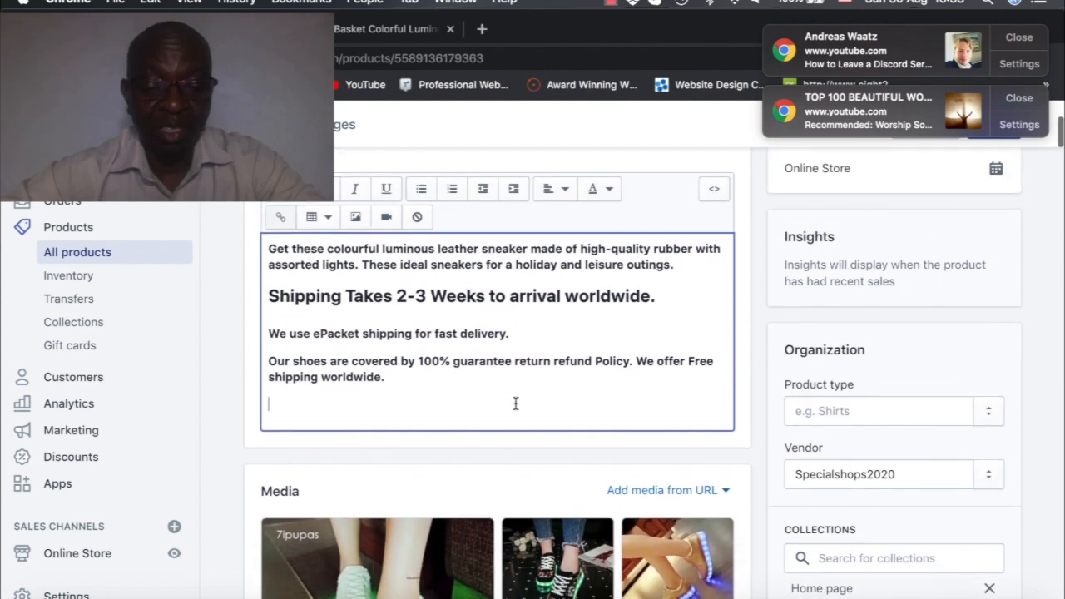
{"action": "scroll", "coordinate": [515, 403], "scroll_direction": "down", "scroll_amount": 5}
{"action": "scroll", "coordinate": [515, 408], "scroll_direction": "up", "scroll_amount": 3}
{"action": "scroll", "coordinate": [514, 408], "scroll_direction": "up", "scroll_amount": 7}
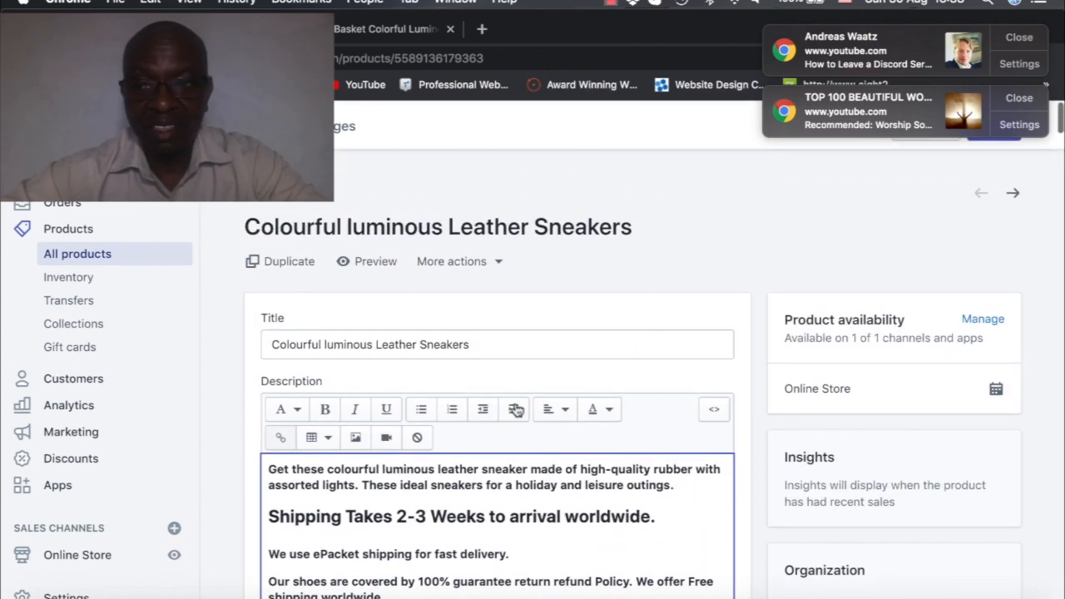
{"action": "left_click", "coordinate": [1027, 40]}
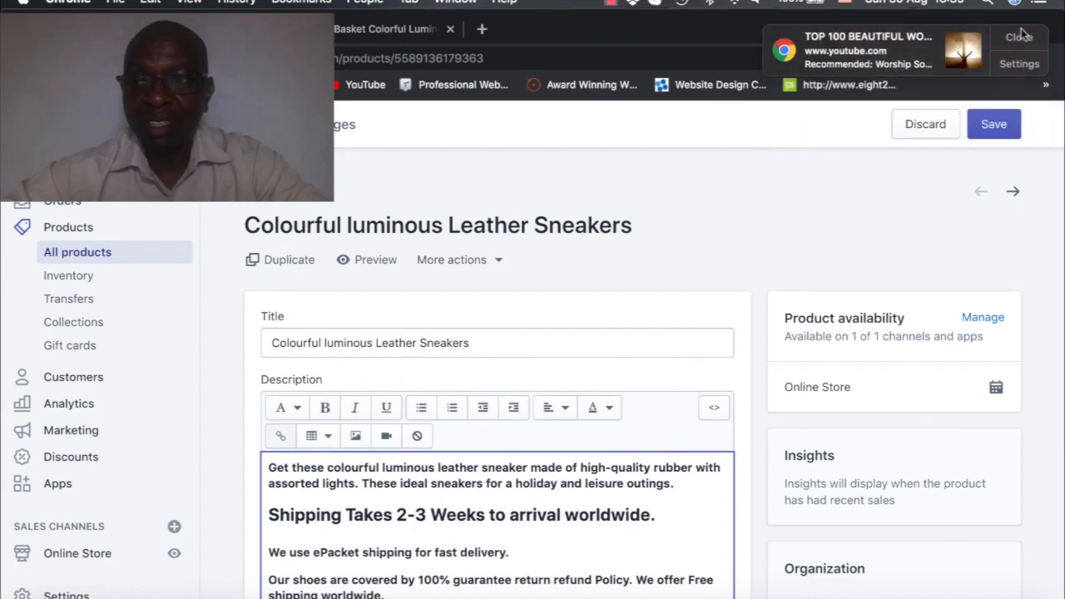
{"action": "left_click", "coordinate": [1022, 35]}
{"action": "left_click", "coordinate": [996, 124]}
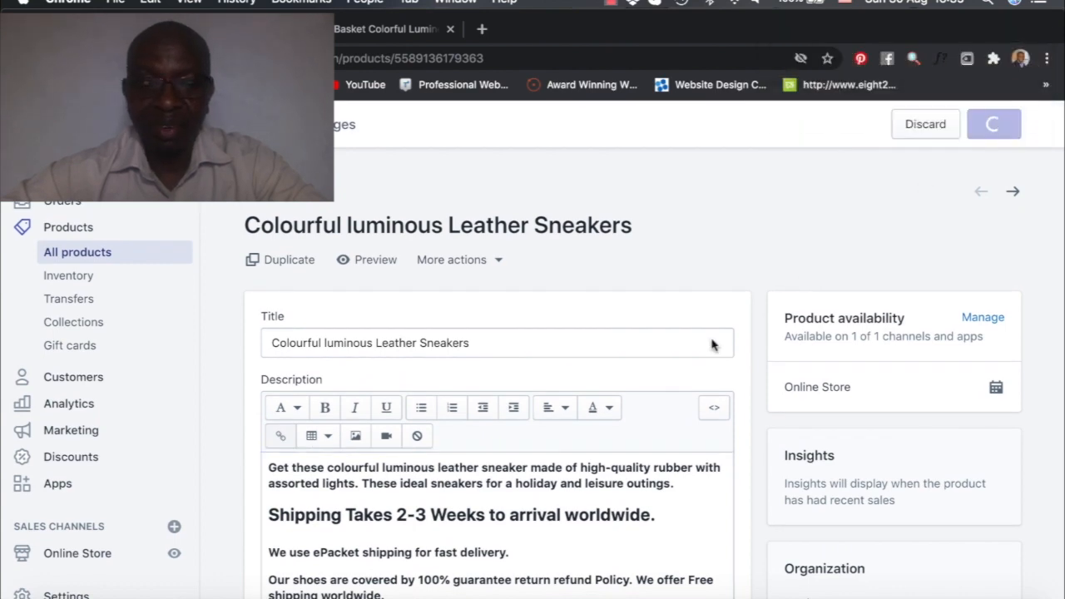
Step: Look through the product's media images and the start of the variants section below the description
{"action": "scroll", "coordinate": [645, 363], "scroll_direction": "down", "scroll_amount": 5}
{"action": "scroll", "coordinate": [646, 369], "scroll_direction": "down", "scroll_amount": 5}
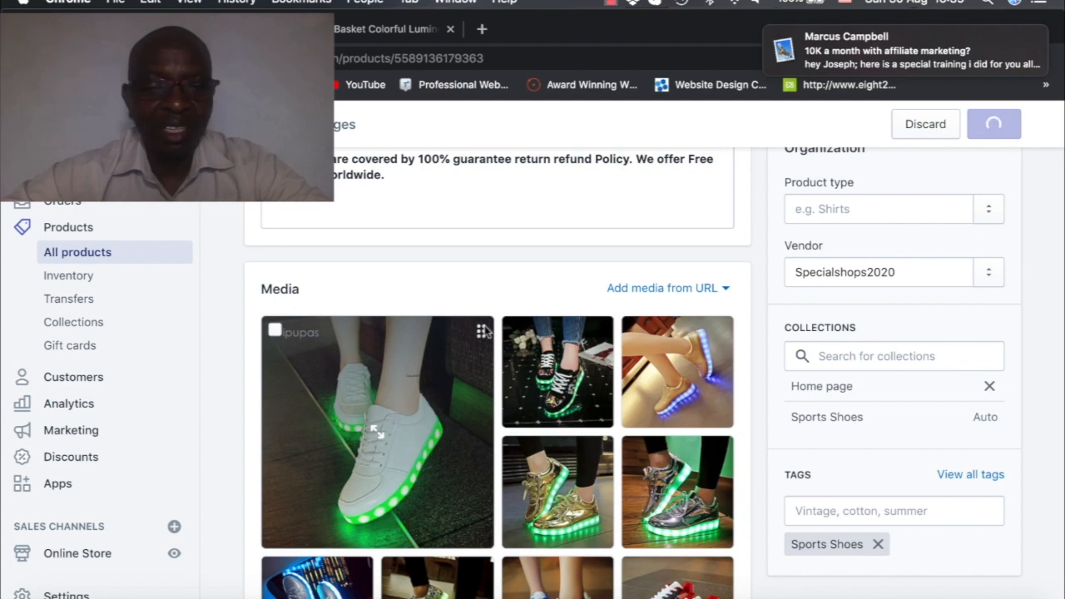
{"action": "scroll", "coordinate": [474, 431], "scroll_direction": "down", "scroll_amount": 10}
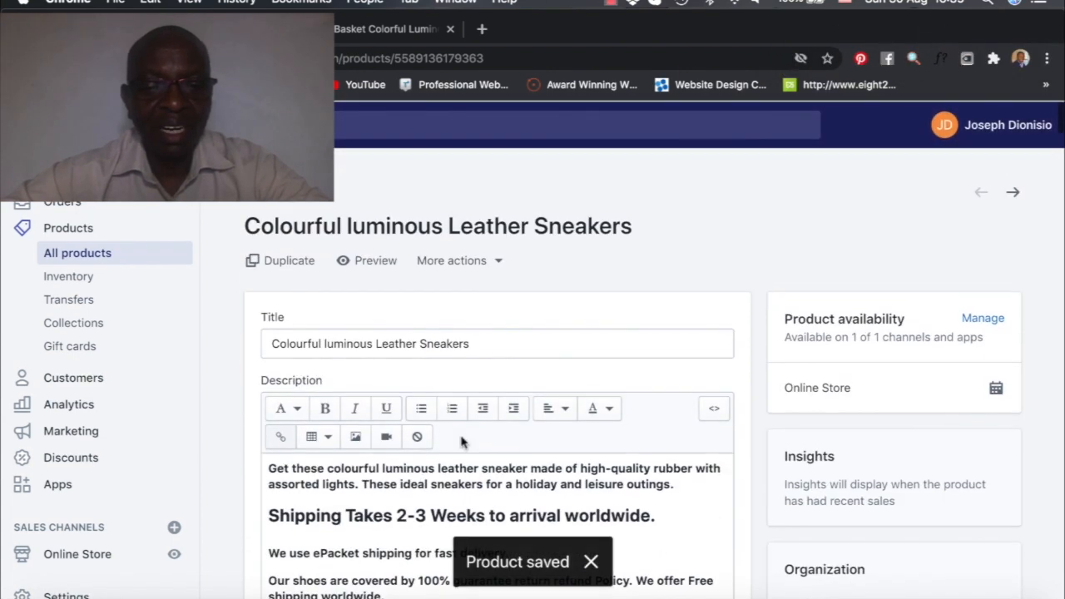
{"action": "scroll", "coordinate": [461, 440], "scroll_direction": "down", "scroll_amount": 10}
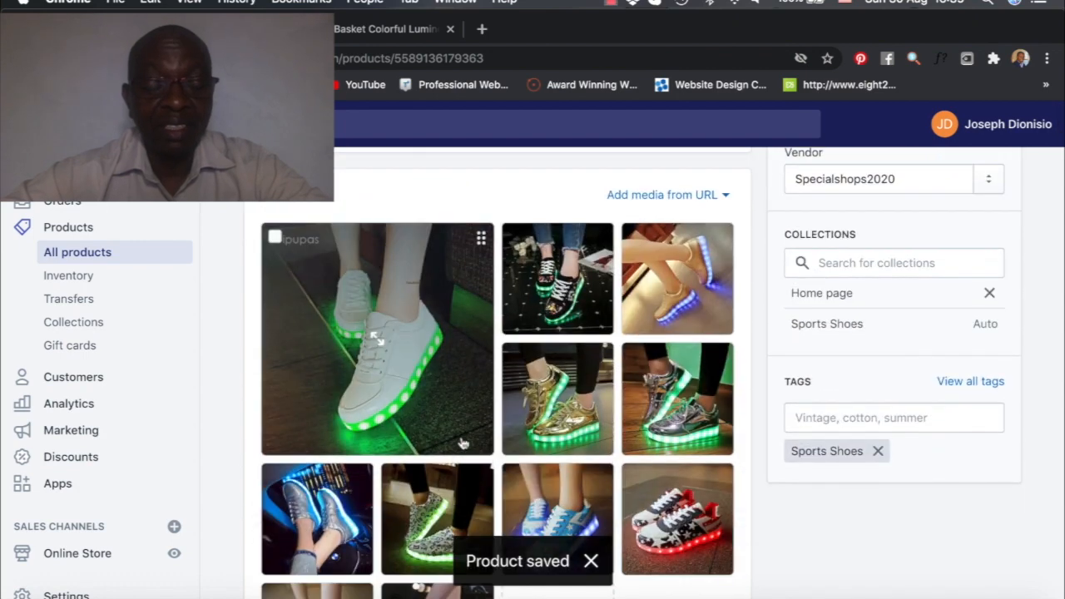
{"action": "scroll", "coordinate": [463, 443], "scroll_direction": "down", "scroll_amount": 1}
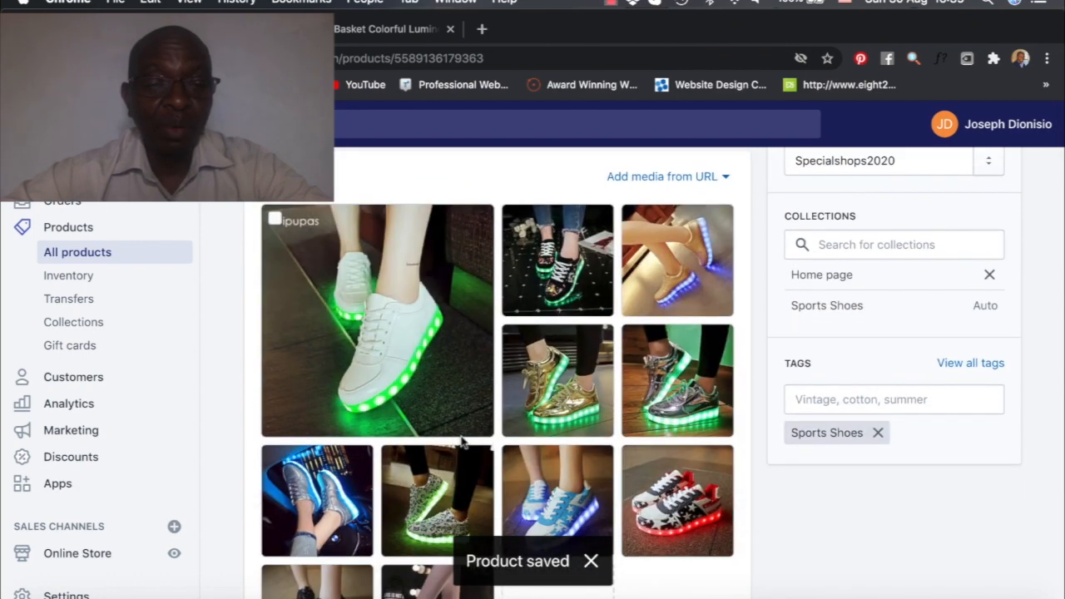
{"action": "scroll", "coordinate": [462, 443], "scroll_direction": "down", "scroll_amount": 5}
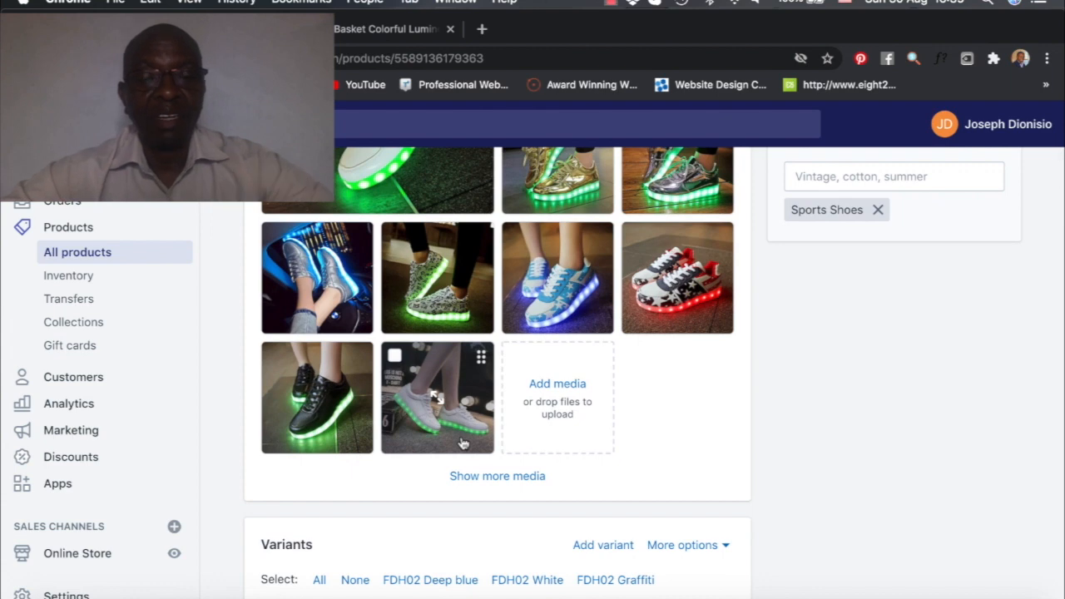
{"action": "scroll", "coordinate": [462, 443], "scroll_direction": "up", "scroll_amount": 4}
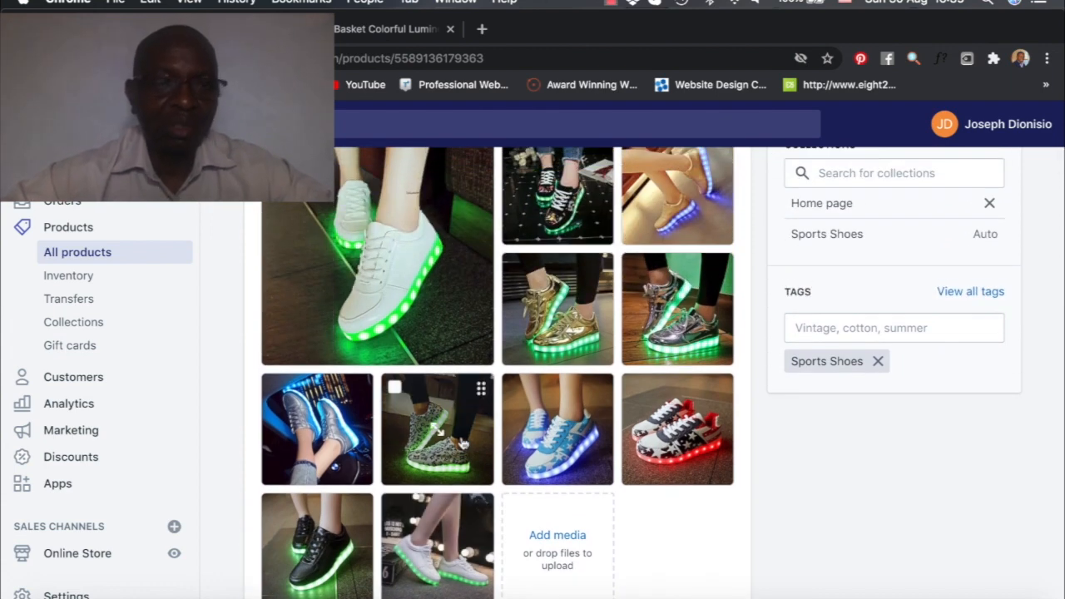
{"action": "scroll", "coordinate": [463, 443], "scroll_direction": "up", "scroll_amount": 2}
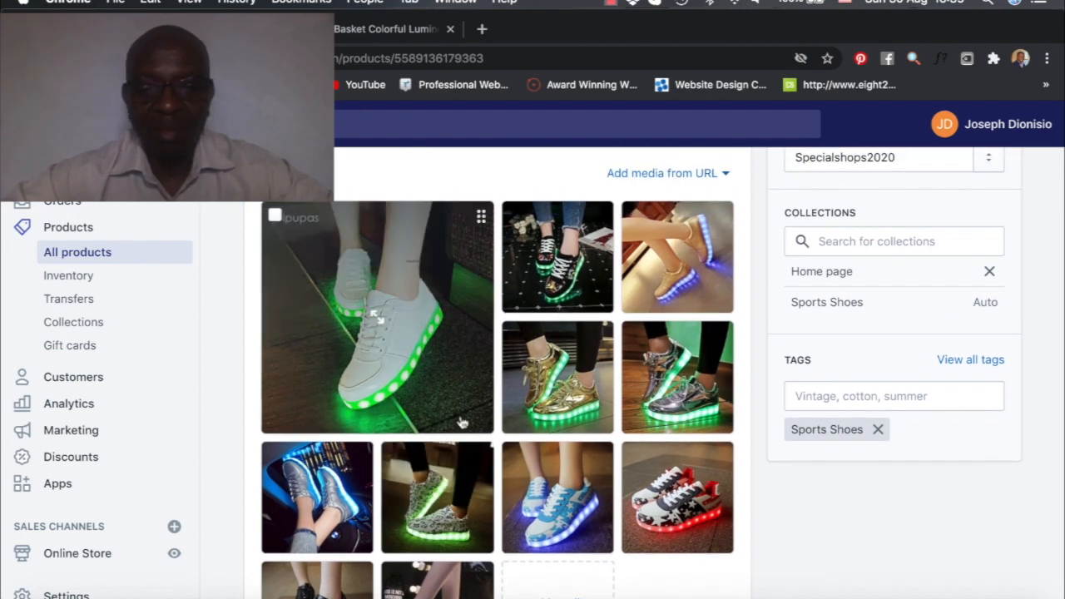
{"action": "scroll", "coordinate": [462, 423], "scroll_direction": "down", "scroll_amount": 2}
{"action": "scroll", "coordinate": [433, 391], "scroll_direction": "up", "scroll_amount": 2}
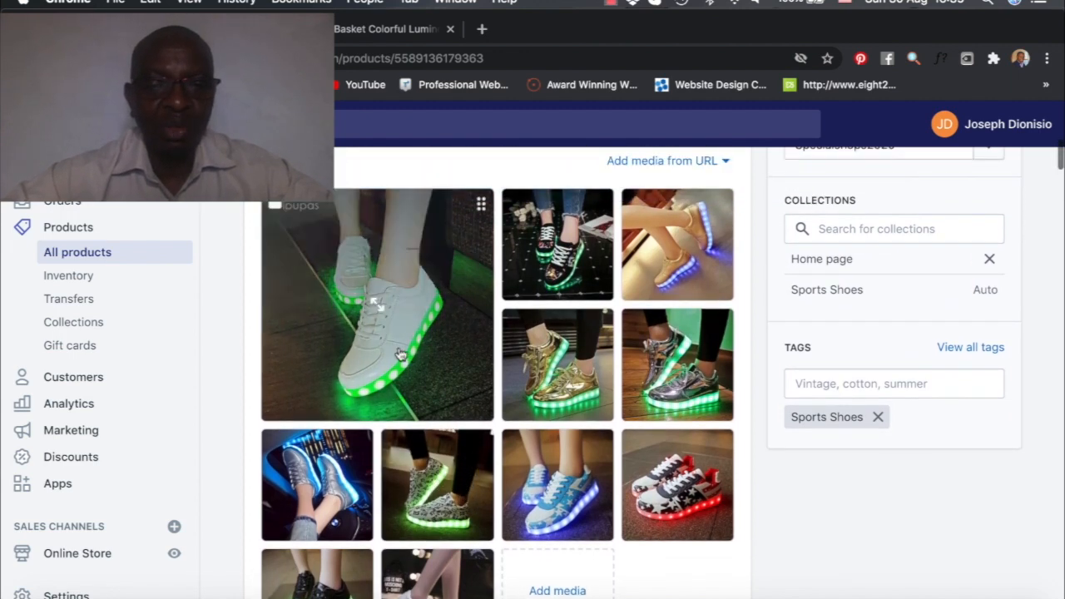
Step: Copy the product title "Colourful luminous Leather Sneakers" to the clipboard
{"action": "scroll", "coordinate": [464, 398], "scroll_direction": "up", "scroll_amount": 8}
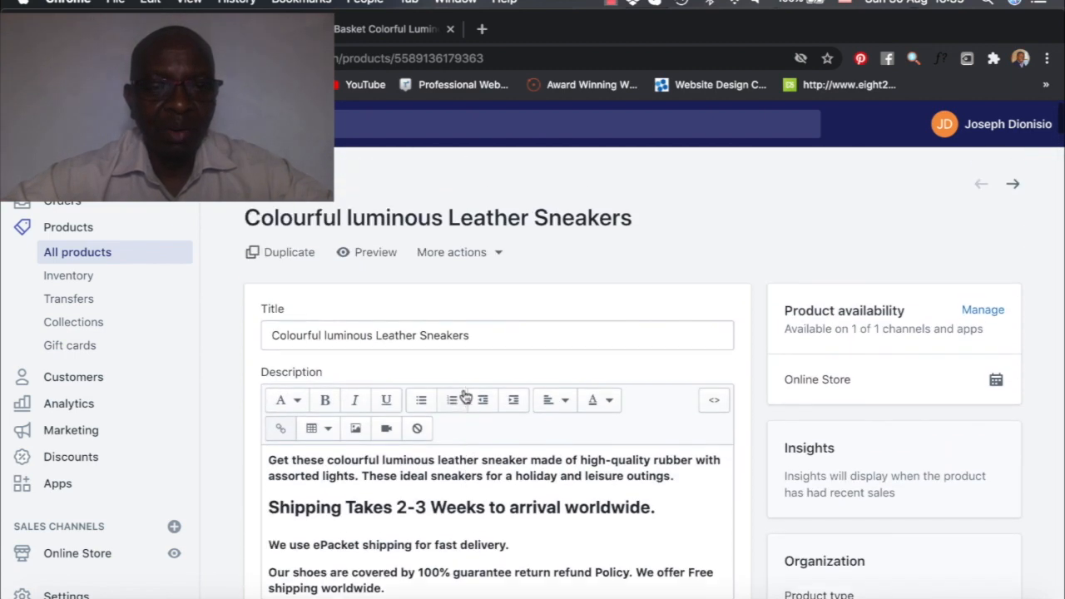
{"action": "left_click_drag", "start_coordinate": [472, 336], "coordinate": [275, 336]}
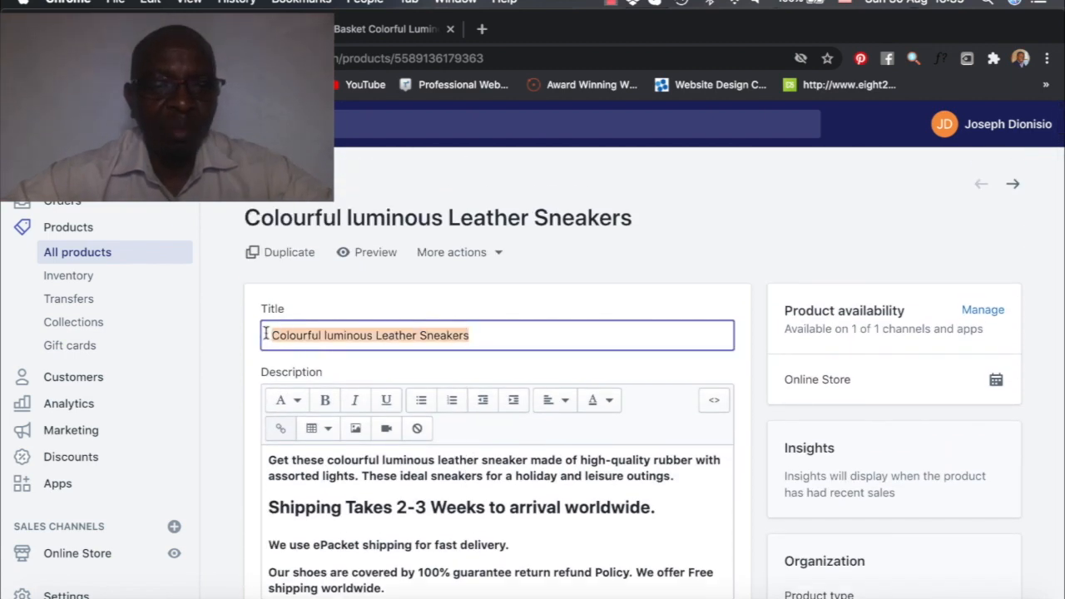
{"action": "right_click", "coordinate": [299, 333]}
{"action": "left_click", "coordinate": [340, 369]}
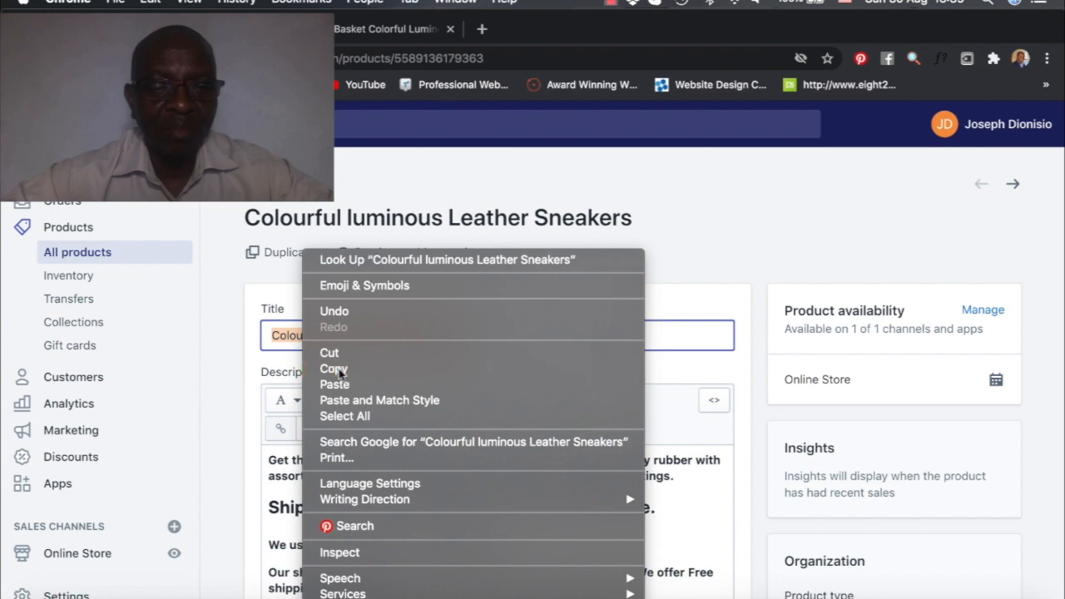
Step: Add the alt text "Colourful luminous Leather Sneakers_1" to the first media image and save it
{"action": "scroll", "coordinate": [411, 505], "scroll_direction": "down", "scroll_amount": 8}
{"action": "scroll", "coordinate": [411, 505], "scroll_direction": "up", "scroll_amount": 2}
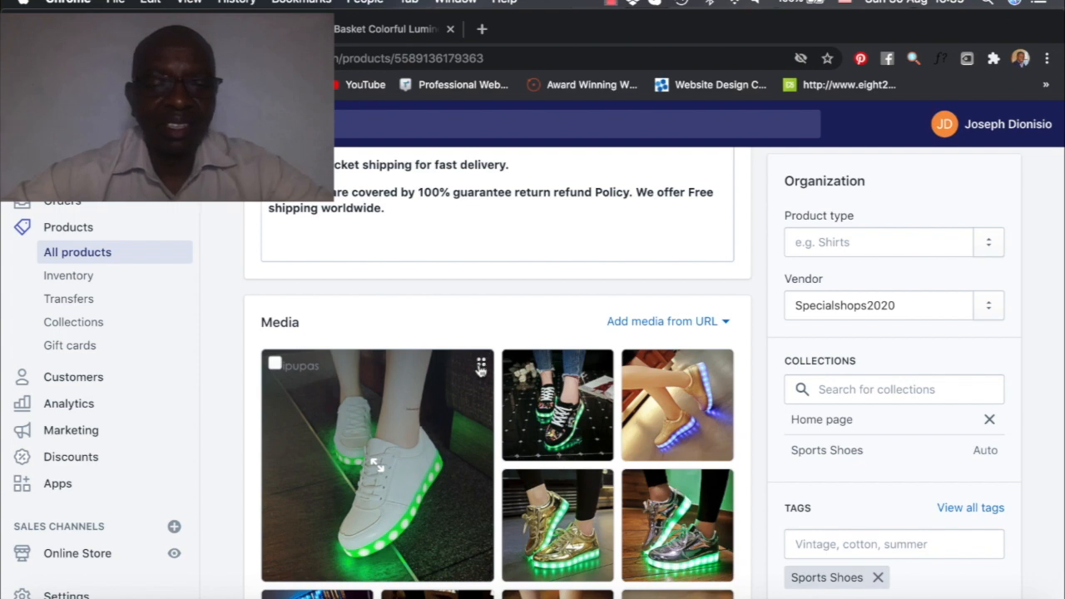
{"action": "left_click", "coordinate": [377, 465]}
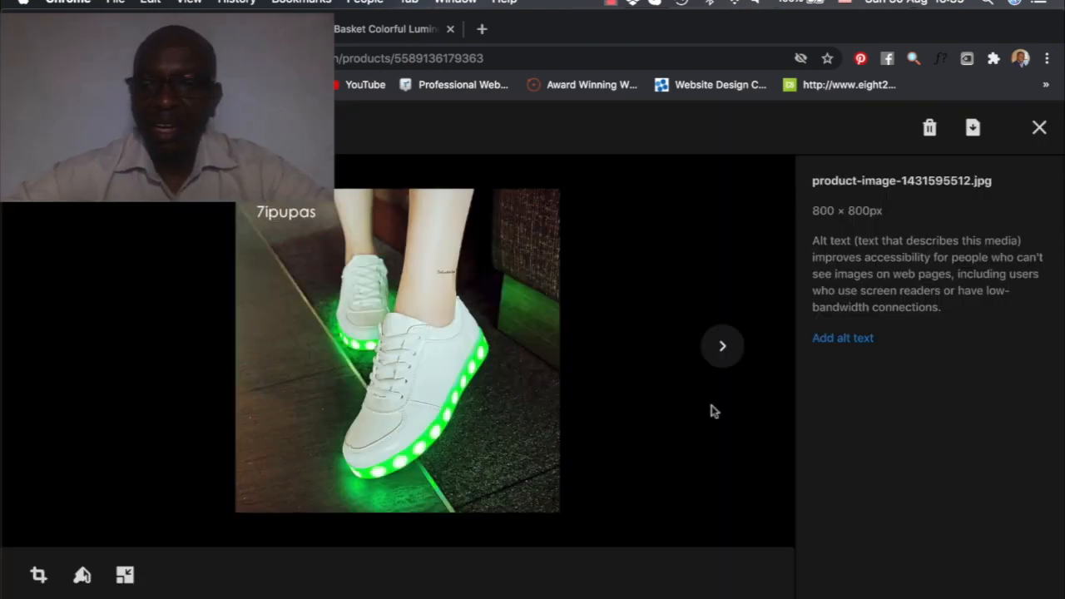
{"action": "left_click", "coordinate": [840, 340]}
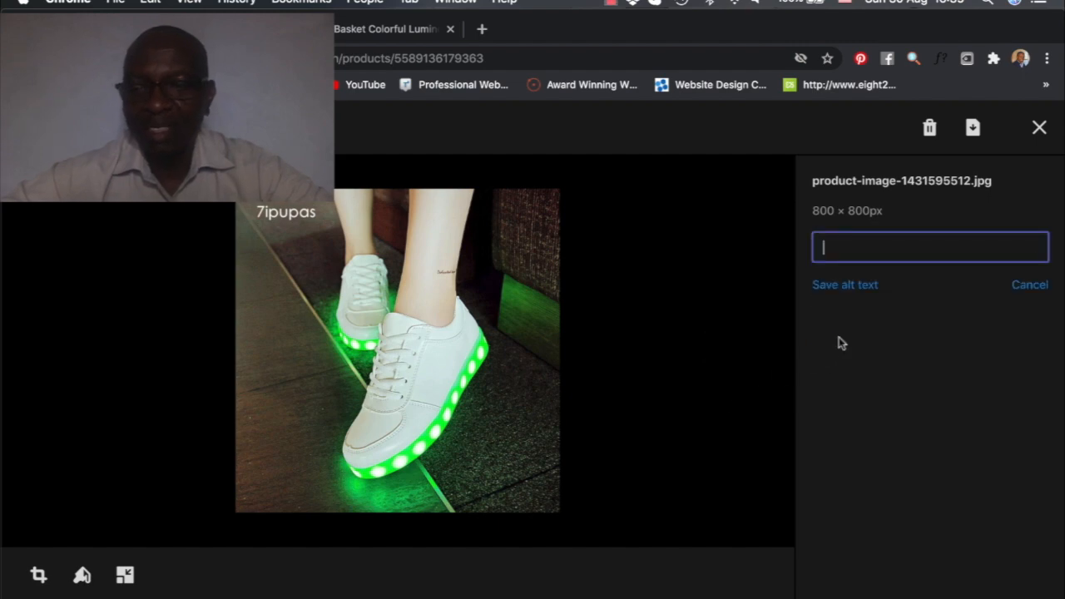
{"action": "right_click", "coordinate": [830, 248]}
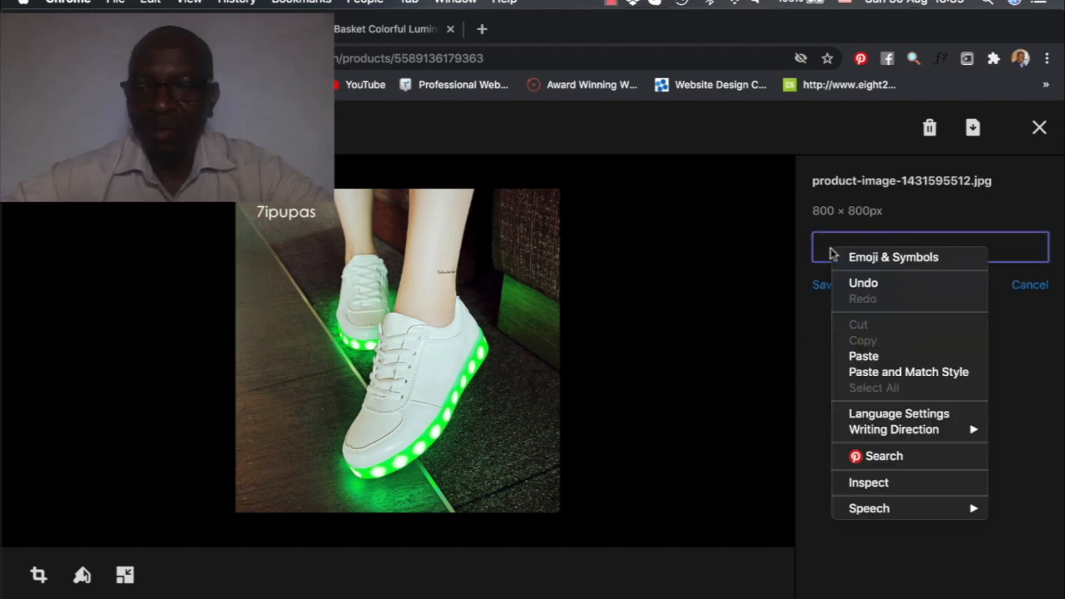
{"action": "left_click", "coordinate": [884, 358]}
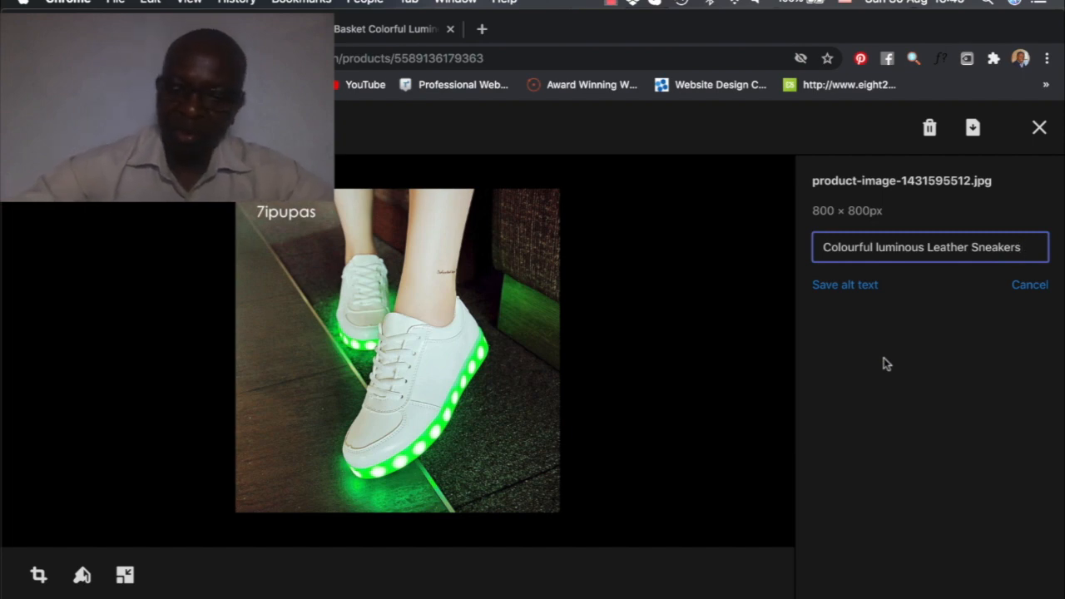
{"action": "type", "text": ", "}
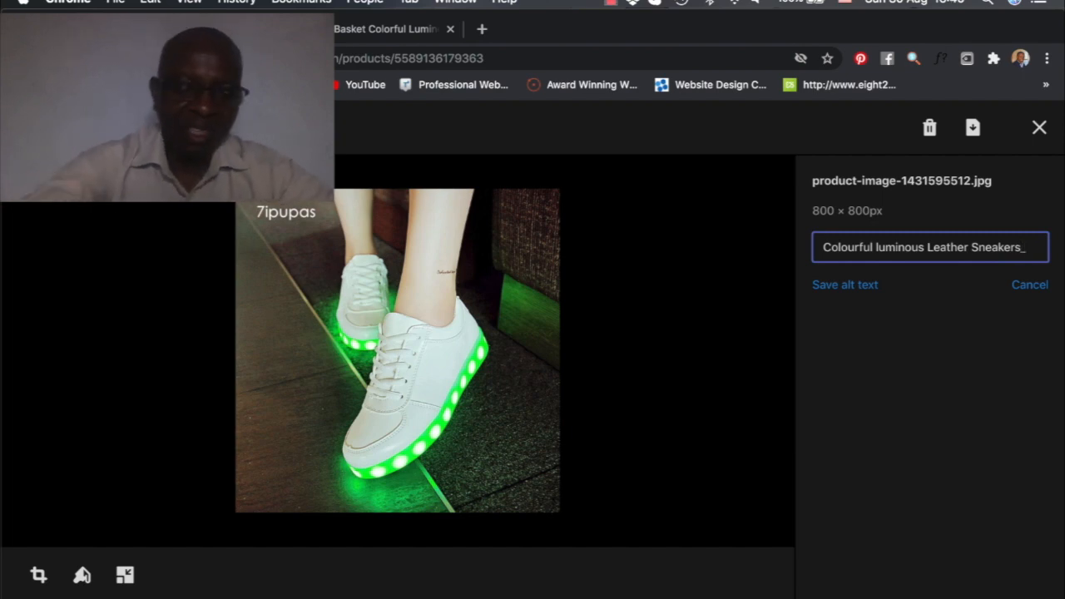
{"action": "type", "text": "1"}
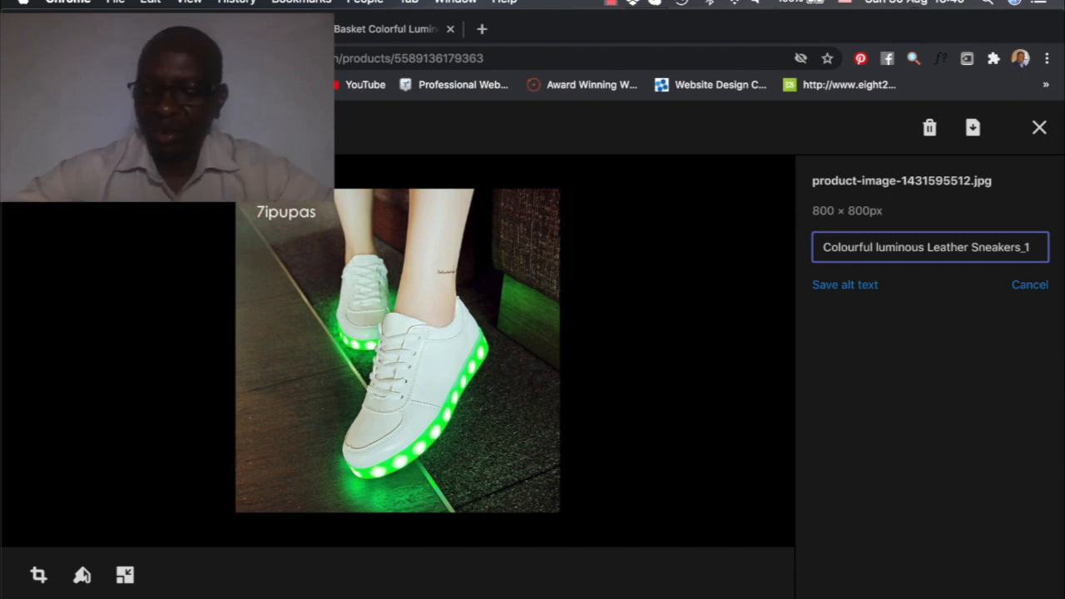
{"action": "key", "text": "Return"}
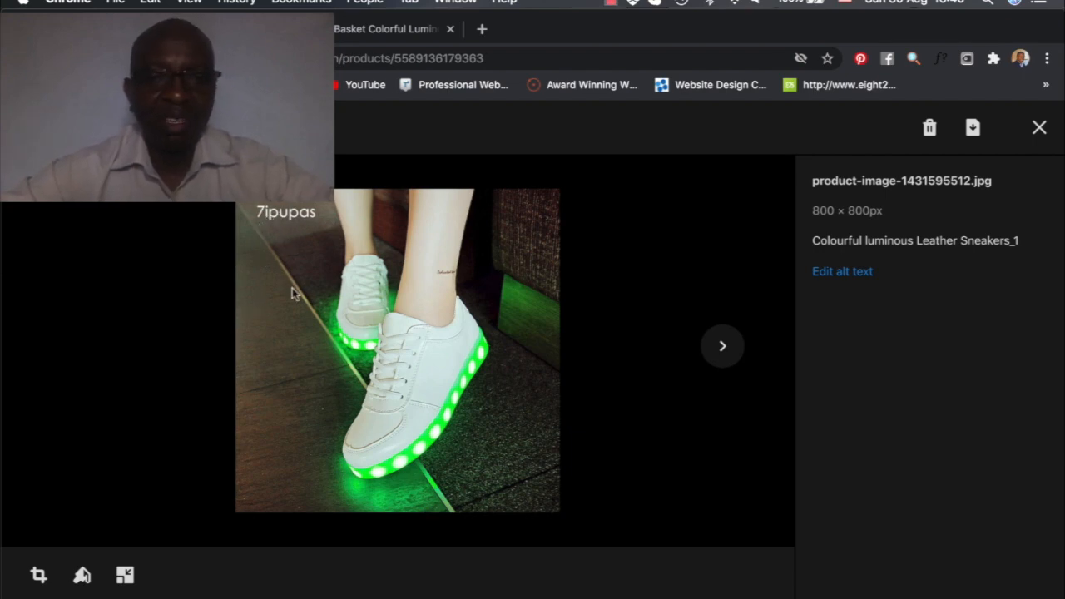
Step: Start drawing on the first product image with the dark grey brush colour #4a4a4a
{"action": "left_click", "coordinate": [83, 575]}
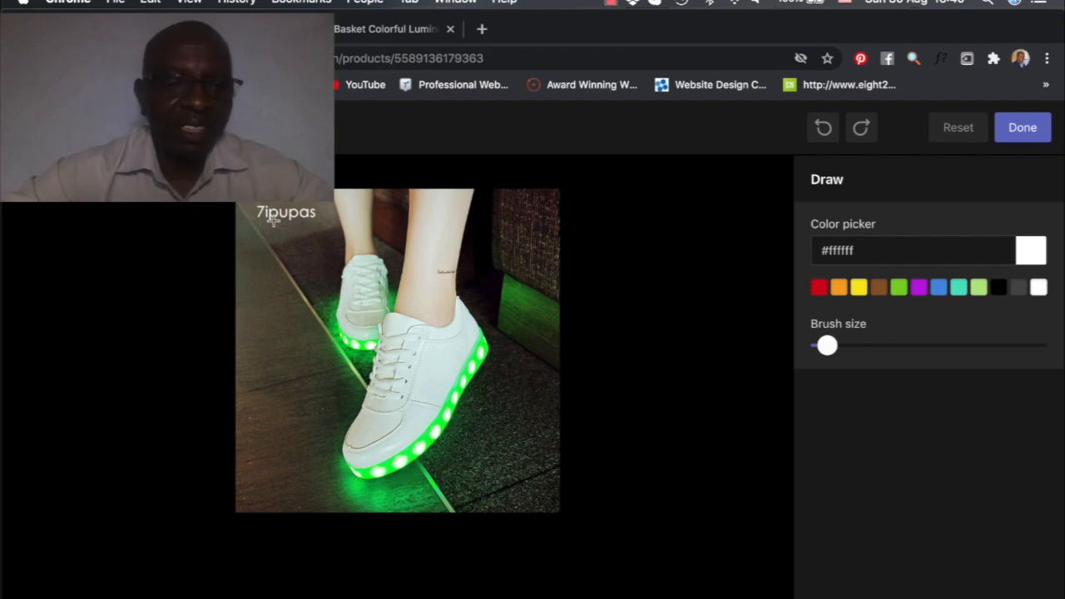
{"action": "left_click", "coordinate": [1018, 287]}
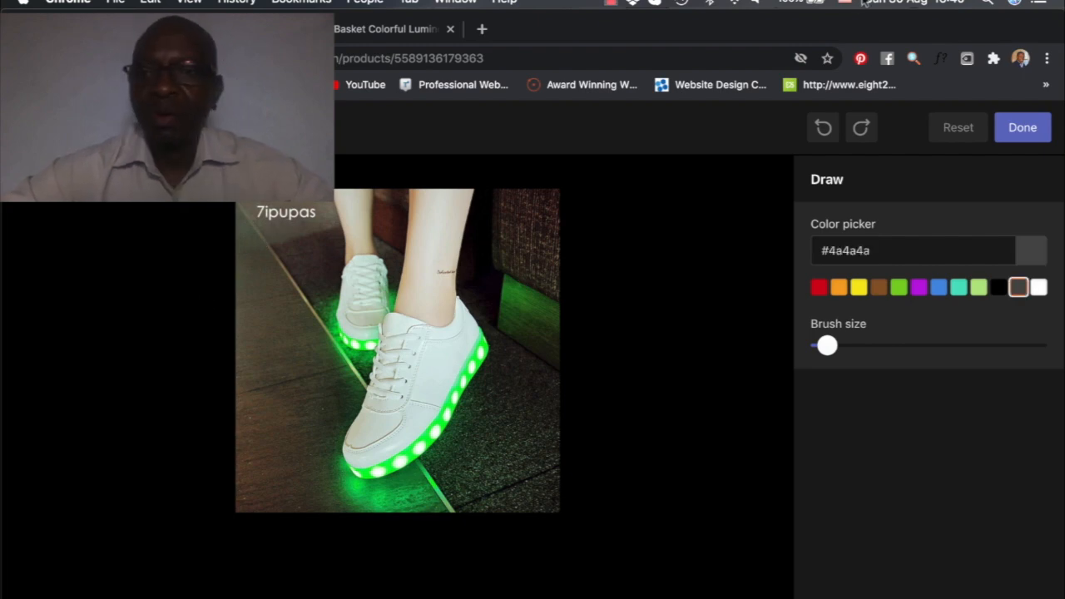
Step: Search Google for "colour picker tool" in a new browser tab
{"action": "left_click", "coordinate": [480, 30]}
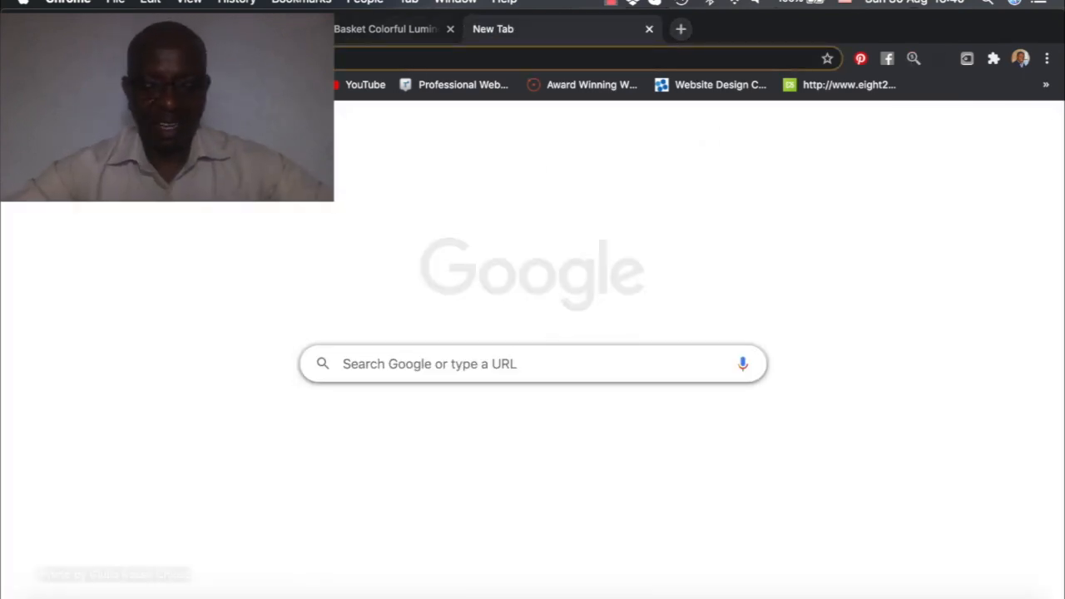
{"action": "type", "text": "colour"}
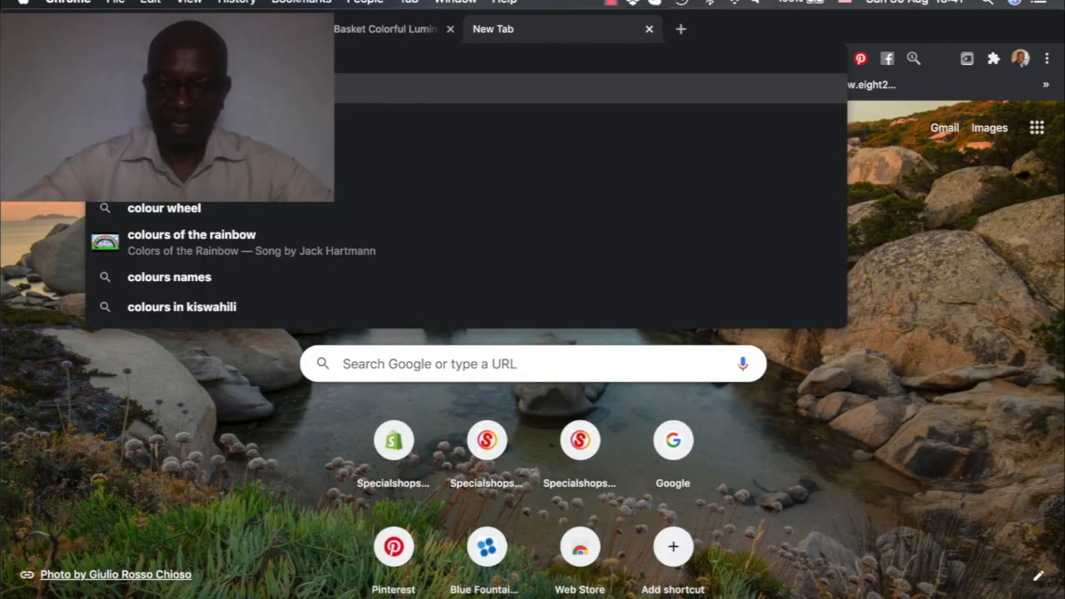
{"action": "key", "text": "BackSpace"}
{"action": "key", "text": "BackSpace"}
{"action": "key", "text": "BackSpace"}
{"action": "key", "text": "BackSpace"}
{"action": "key", "text": "BackSpace"}
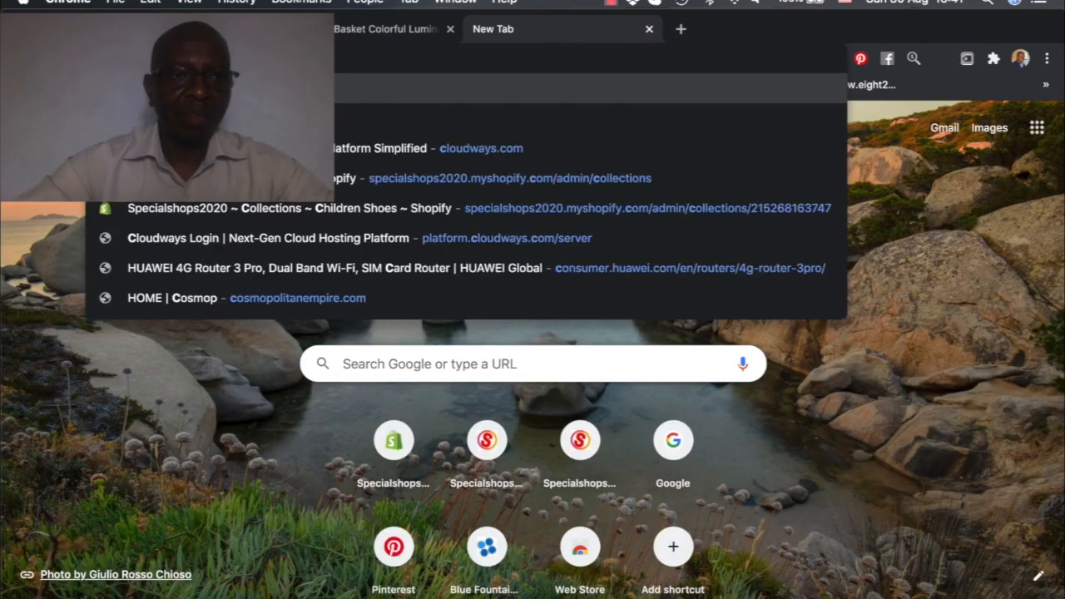
{"action": "type", "text": "olour picker tool"}
{"action": "key", "text": "Return"}
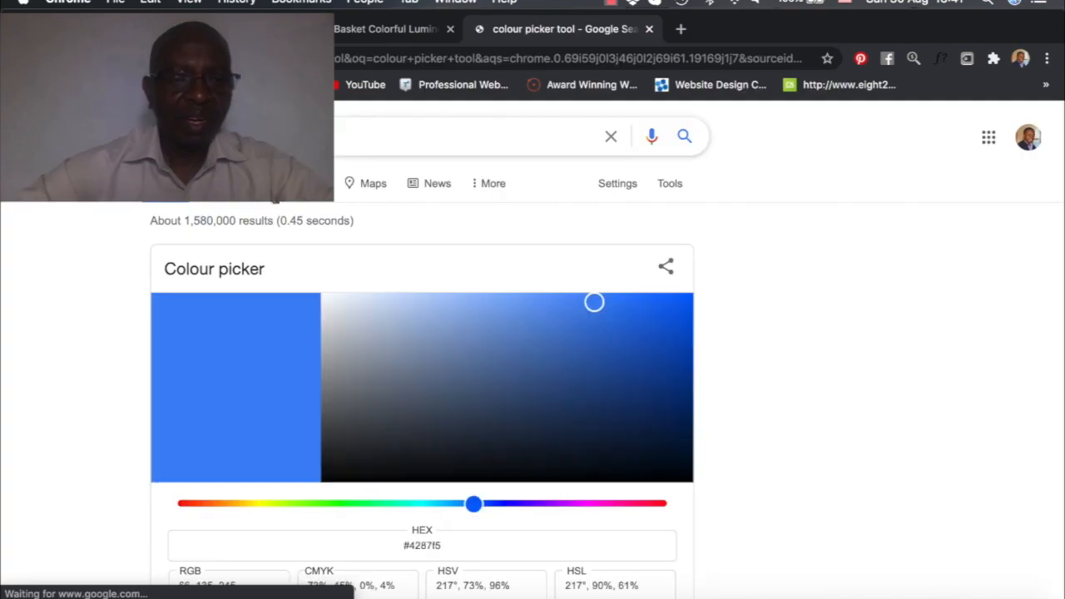
Step: Install the Eye Dropper extension from the search results and pin it in Chrome
{"action": "scroll", "coordinate": [278, 213], "scroll_direction": "down", "scroll_amount": 5}
{"action": "scroll", "coordinate": [279, 212], "scroll_direction": "down", "scroll_amount": 4}
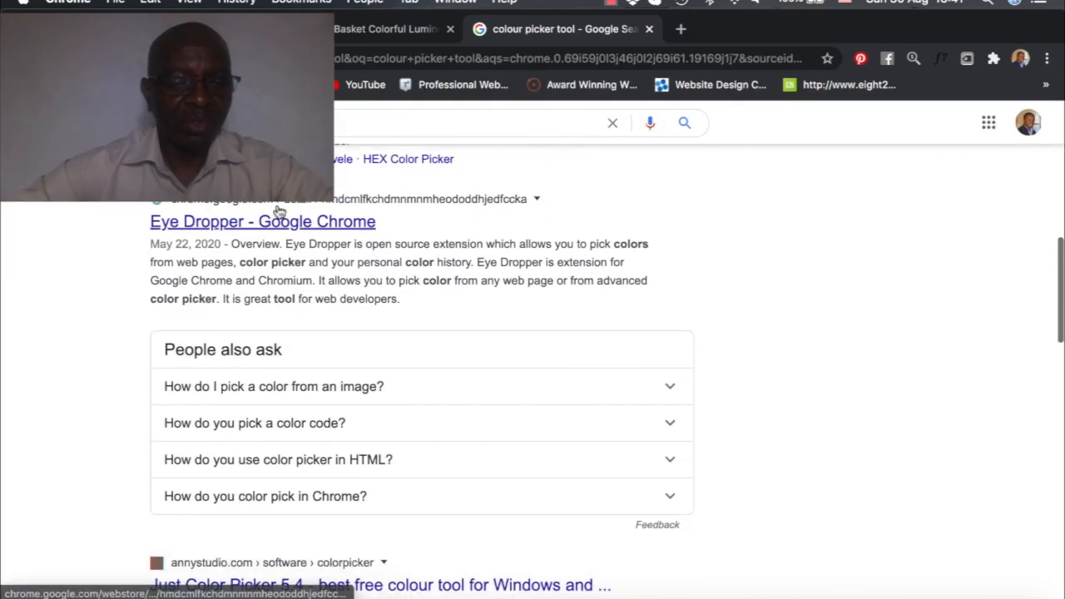
{"action": "scroll", "coordinate": [278, 212], "scroll_direction": "up", "scroll_amount": 2}
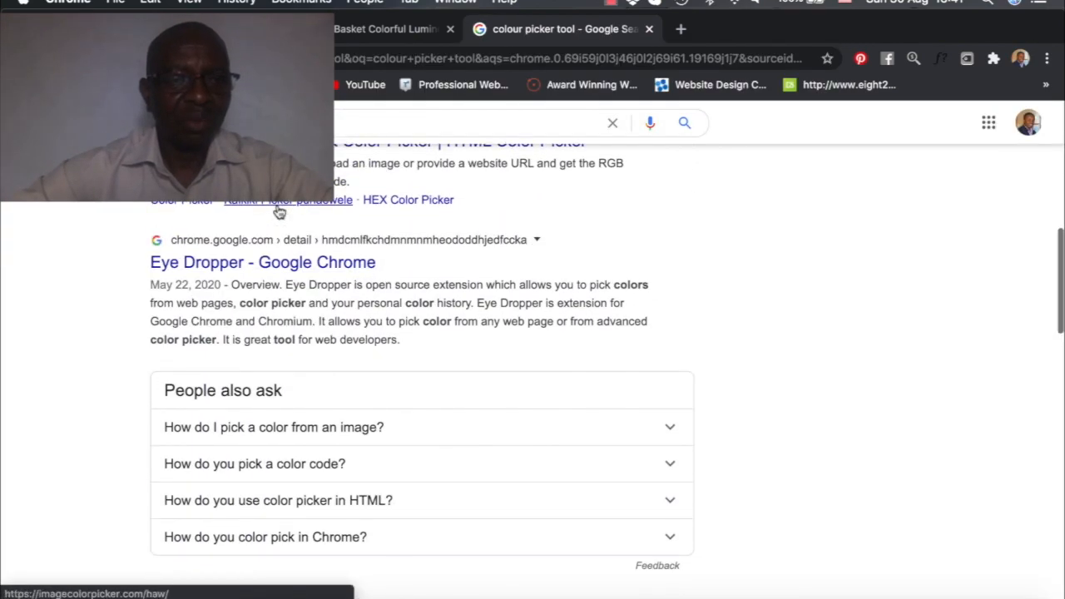
{"action": "left_click", "coordinate": [275, 273]}
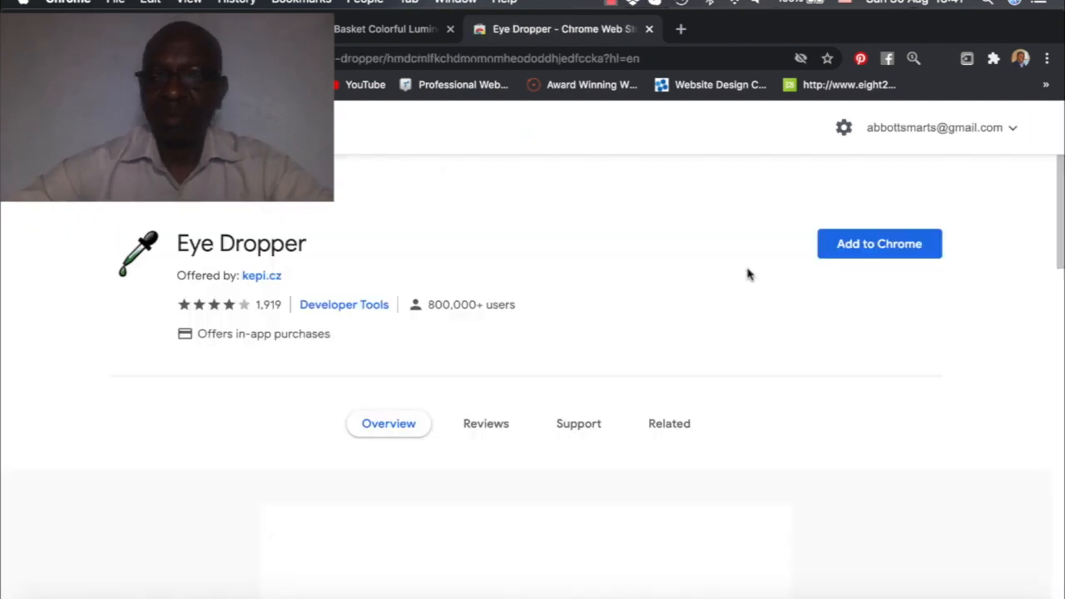
{"action": "left_click", "coordinate": [883, 244]}
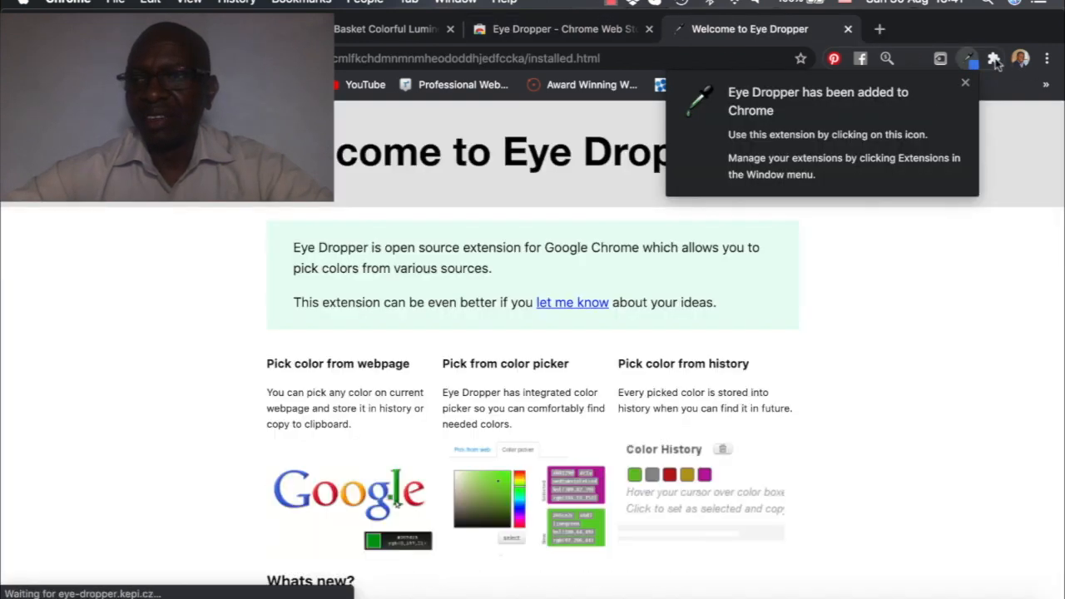
{"action": "left_click", "coordinate": [995, 60]}
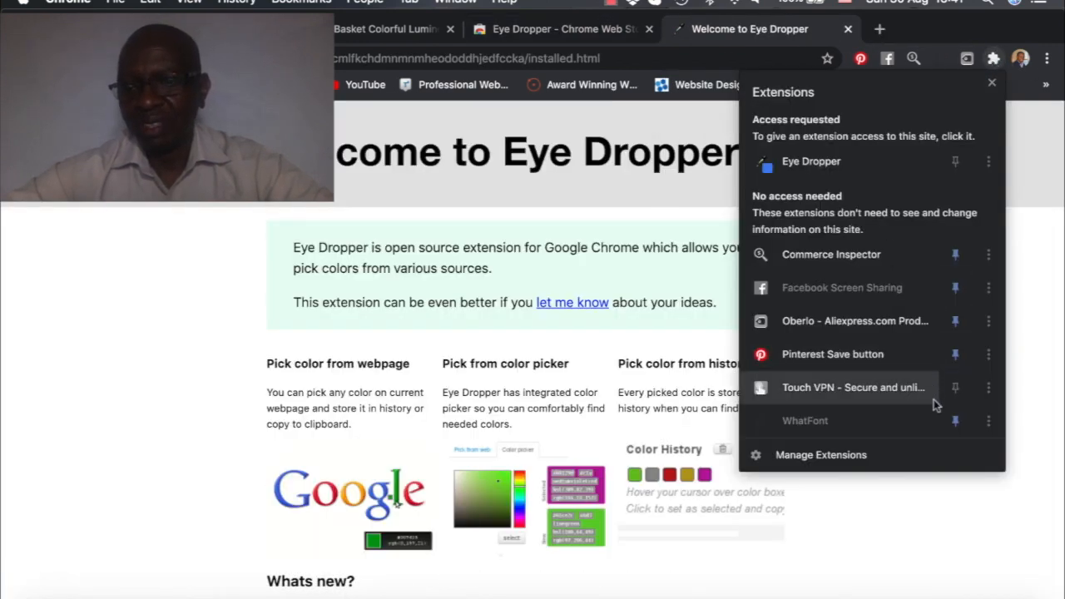
{"action": "left_click", "coordinate": [955, 164]}
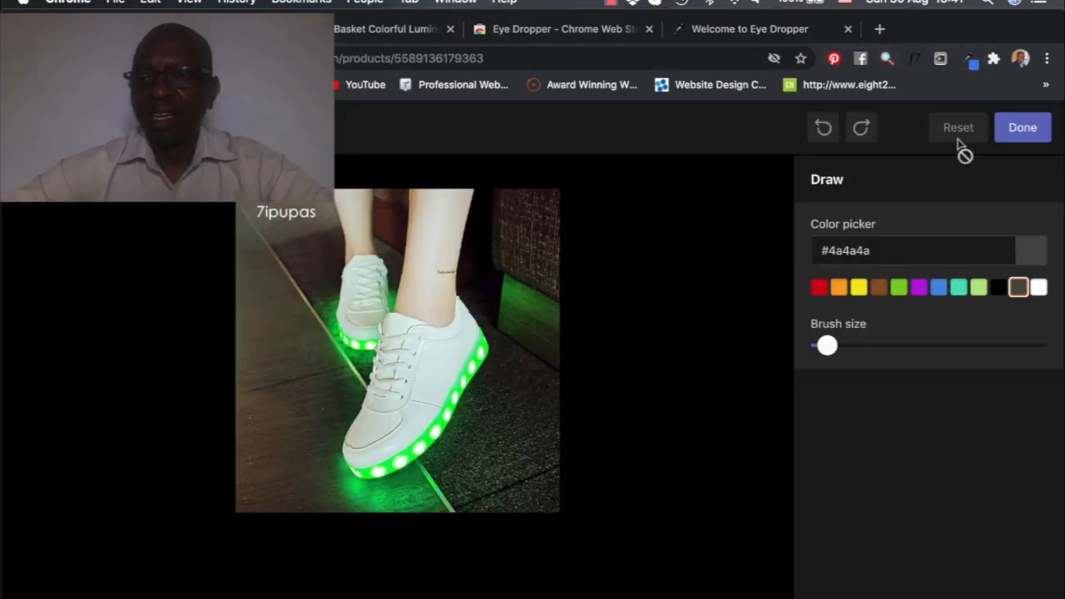
Step: Return to the product image and sample the background colour around the 7ipupas watermark with Eye Dropper
{"action": "left_click", "coordinate": [970, 56]}
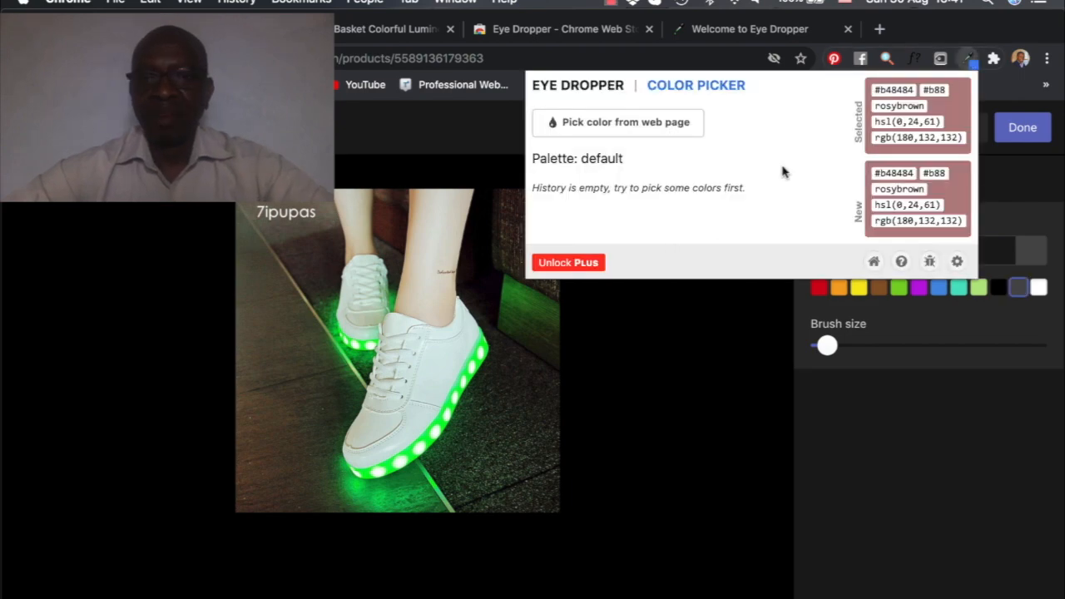
{"action": "left_click", "coordinate": [270, 209]}
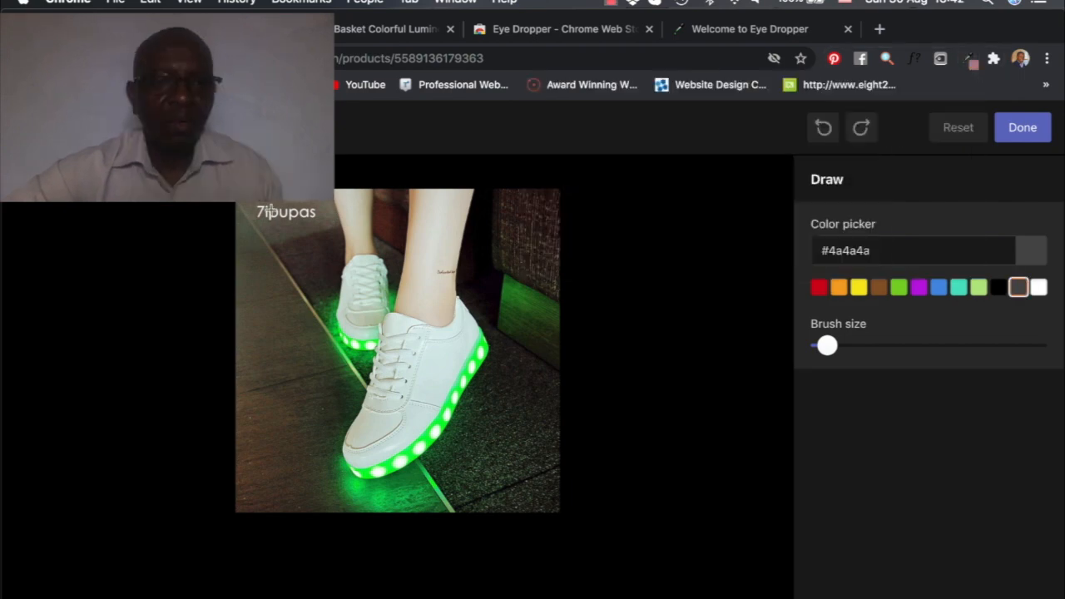
{"action": "left_click", "coordinate": [269, 225]}
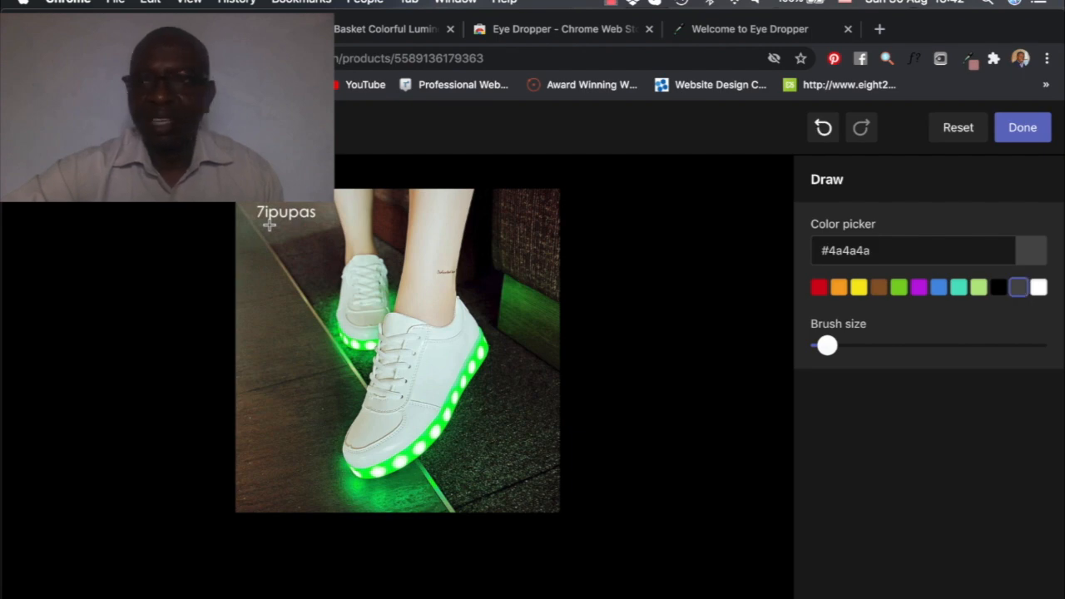
{"action": "left_click", "coordinate": [940, 58]}
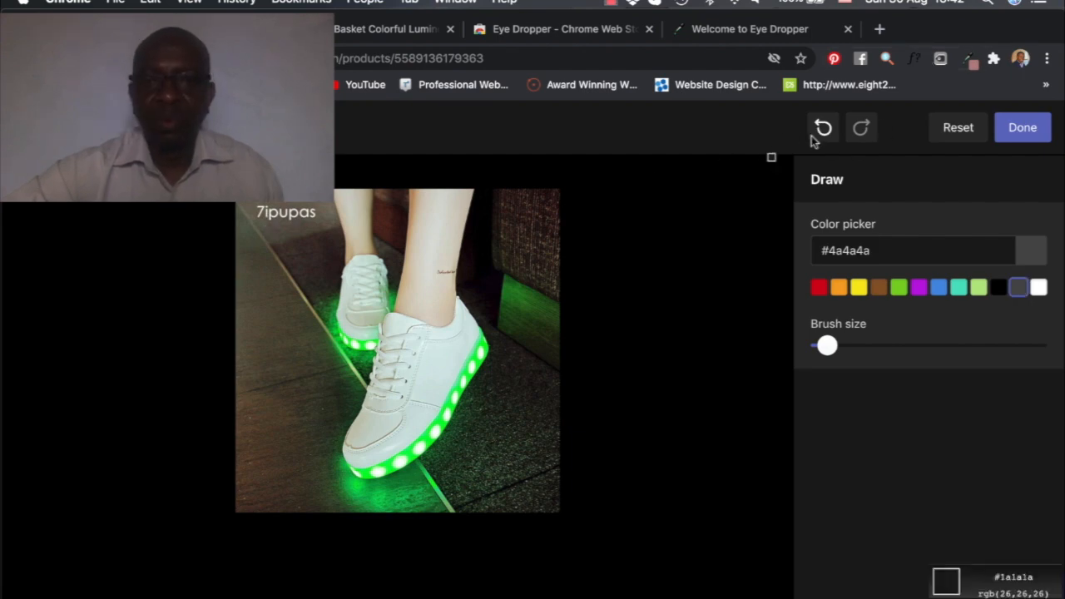
{"action": "left_click", "coordinate": [263, 209]}
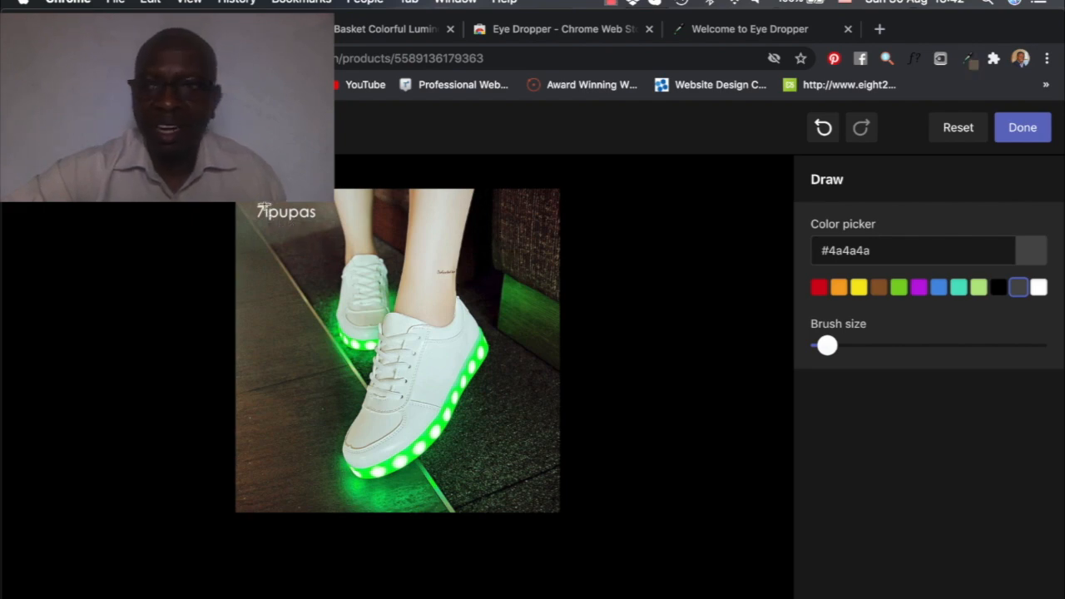
Step: Copy the sampled colour's hex code #696052 from Eye Dropper's colour picker
{"action": "left_click", "coordinate": [972, 60]}
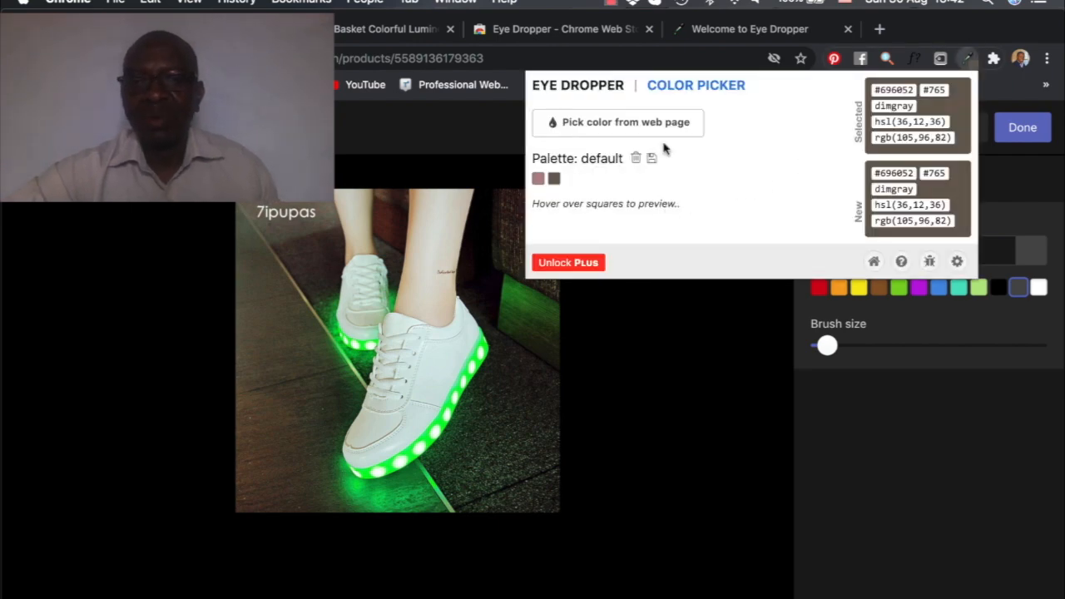
{"action": "left_click", "coordinate": [698, 84]}
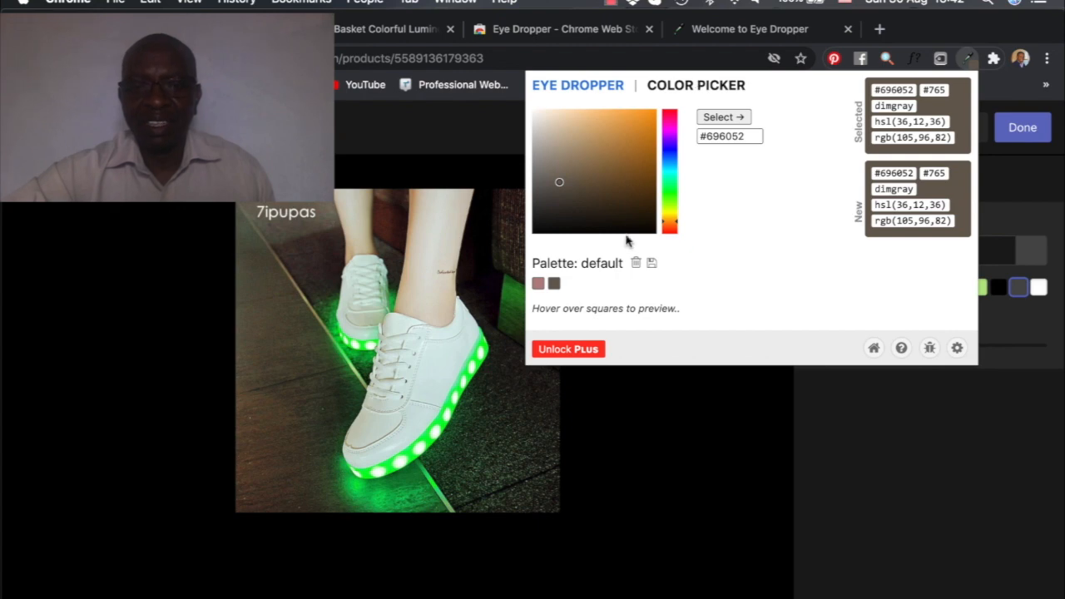
{"action": "left_click", "coordinate": [703, 137]}
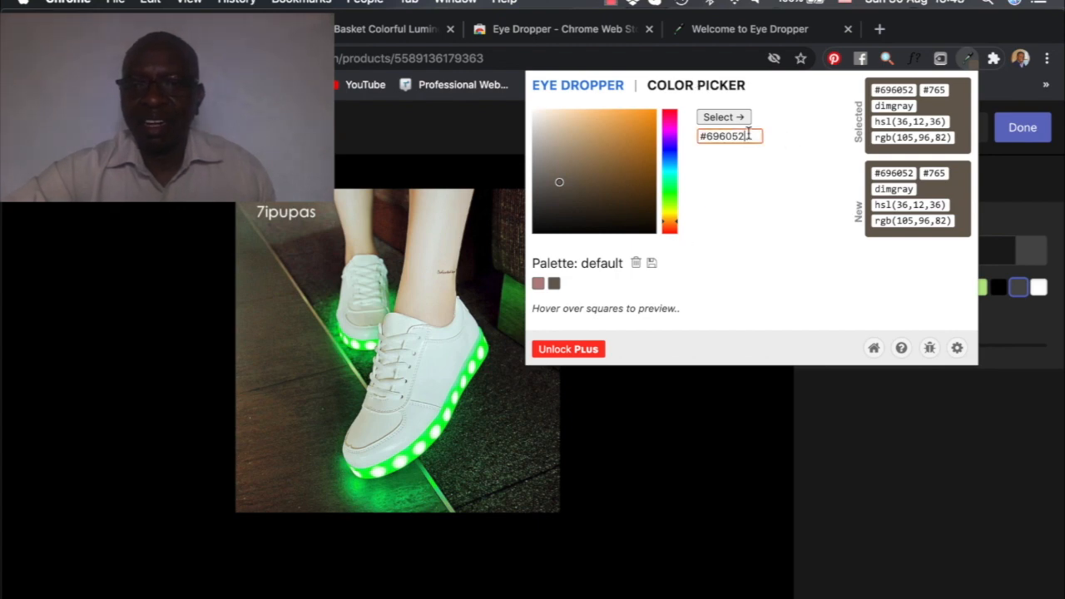
{"action": "right_click", "coordinate": [704, 138]}
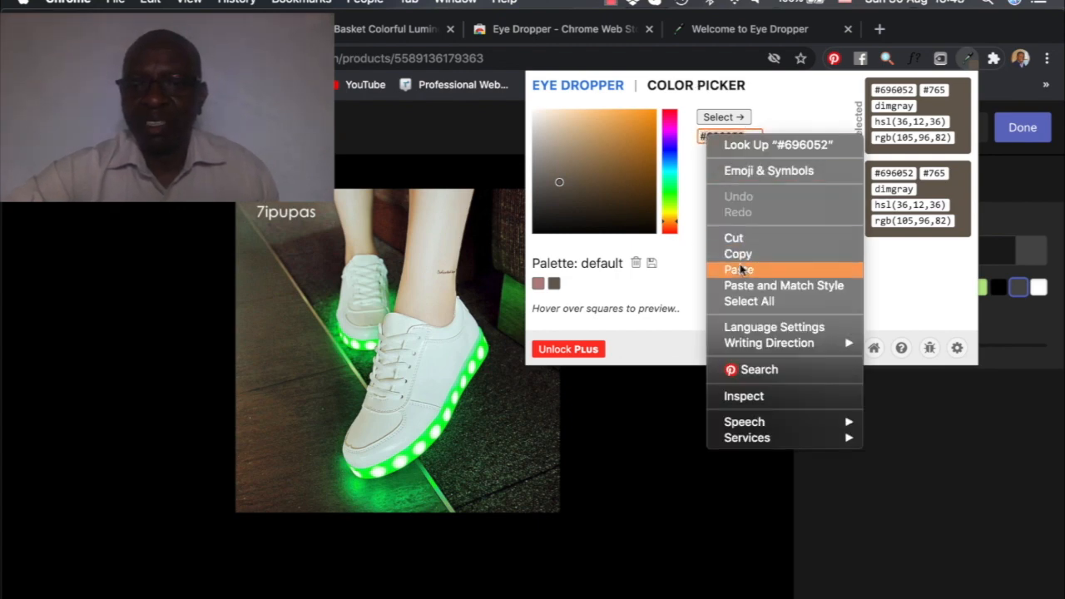
{"action": "left_click", "coordinate": [714, 269]}
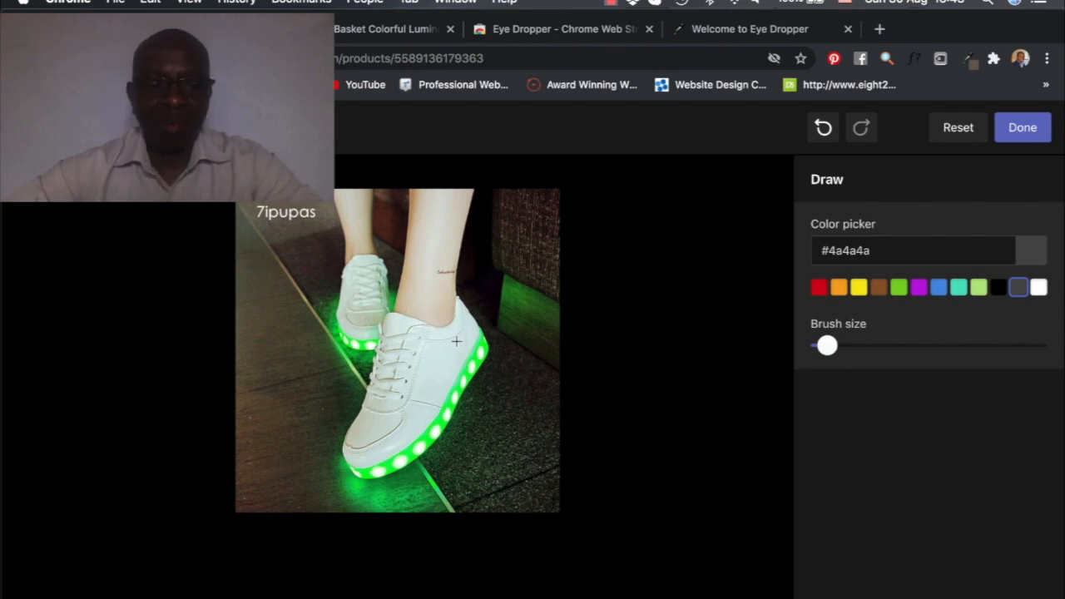
Step: Set the brush colour for drawing on the image to #696052
{"action": "left_click", "coordinate": [872, 250]}
{"action": "key", "text": "super+a"}
{"action": "type", "text": "#696052"}
{"action": "key", "text": "BackSpace"}
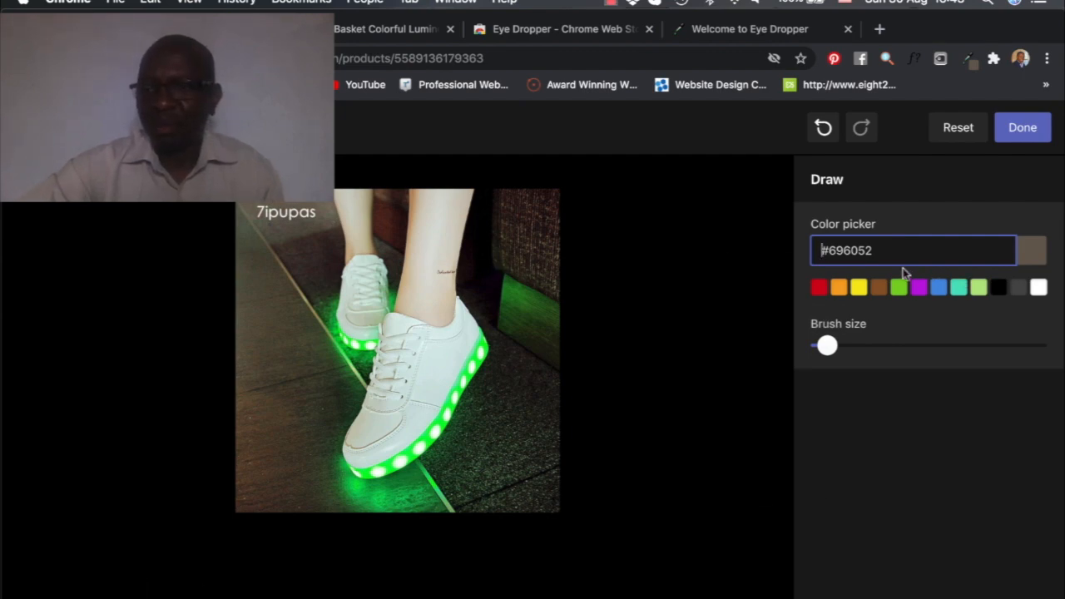
Step: Increase the brush size, paint over the 7ipupas watermark and save the edited image
{"action": "left_click", "coordinate": [851, 344]}
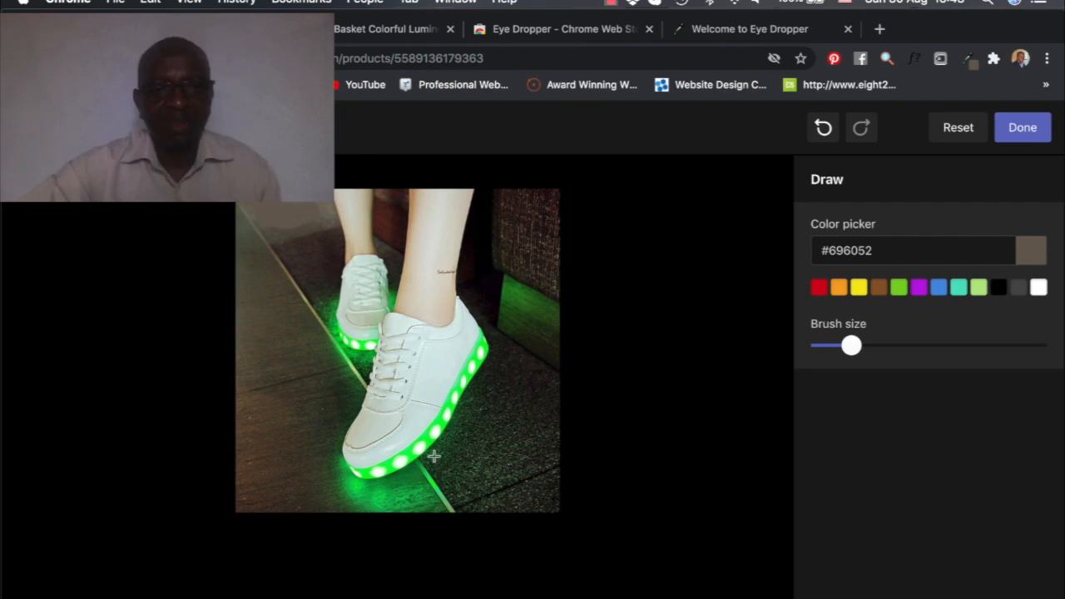
{"action": "key", "text": "Escape"}
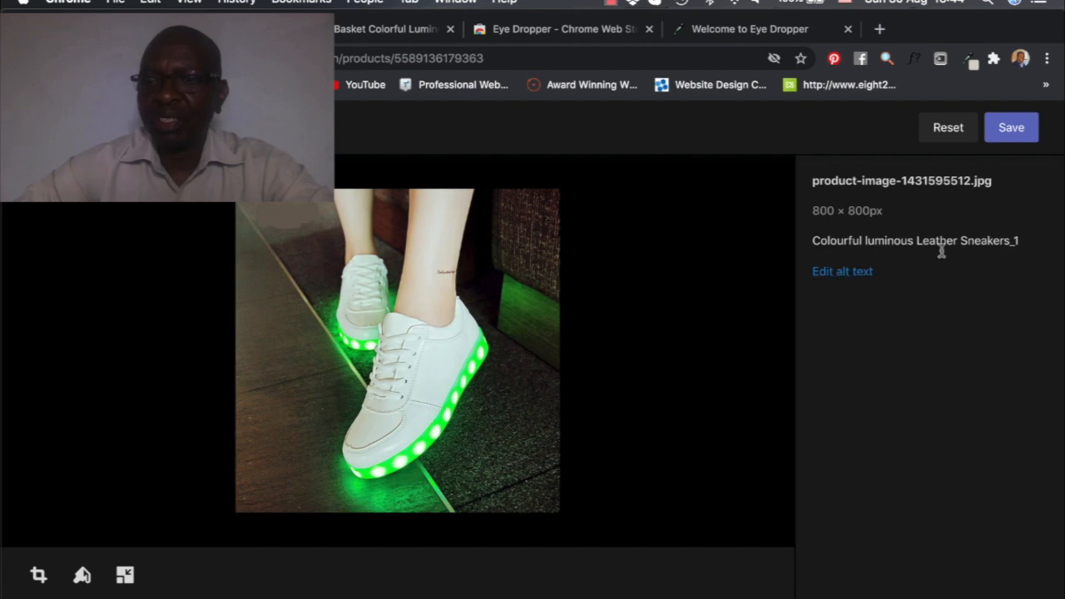
{"action": "left_click", "coordinate": [1015, 132]}
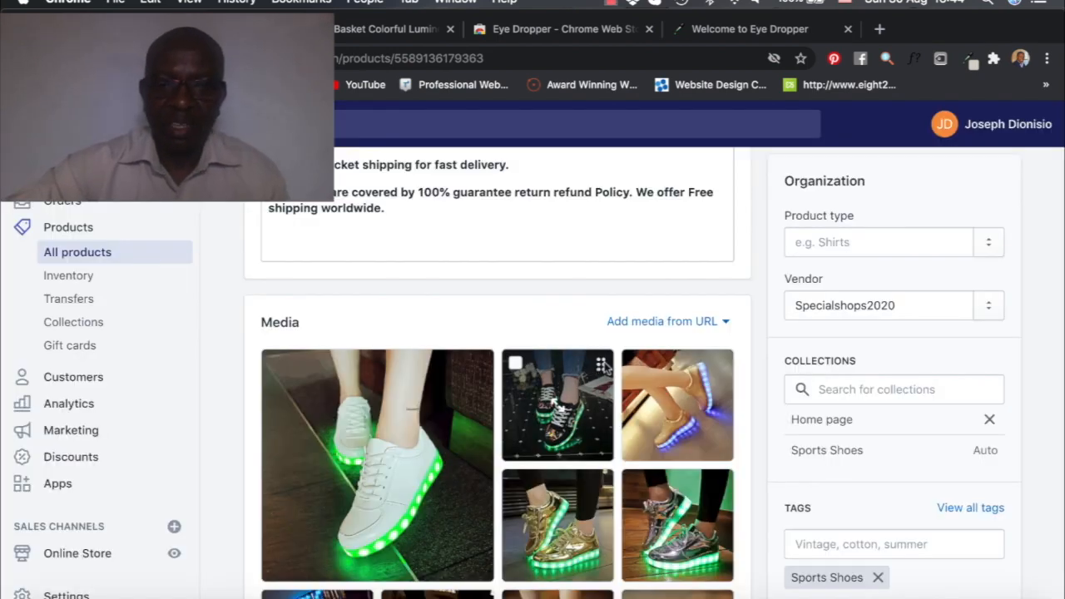
{"action": "left_click", "coordinate": [606, 367]}
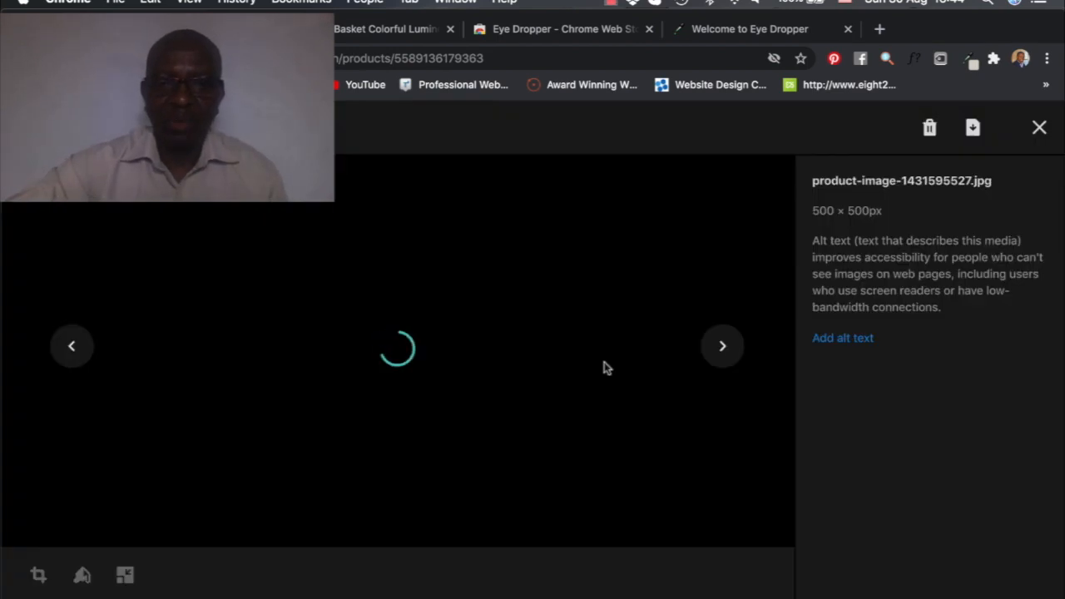
{"action": "left_click", "coordinate": [830, 339]}
{"action": "right_click", "coordinate": [837, 248]}
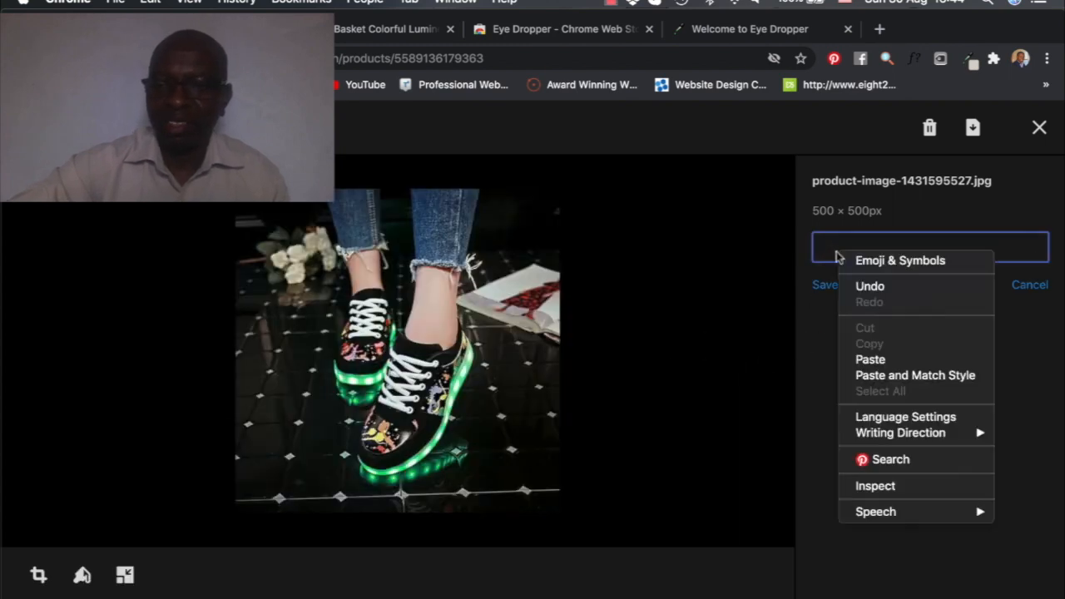
{"action": "left_click", "coordinate": [874, 359]}
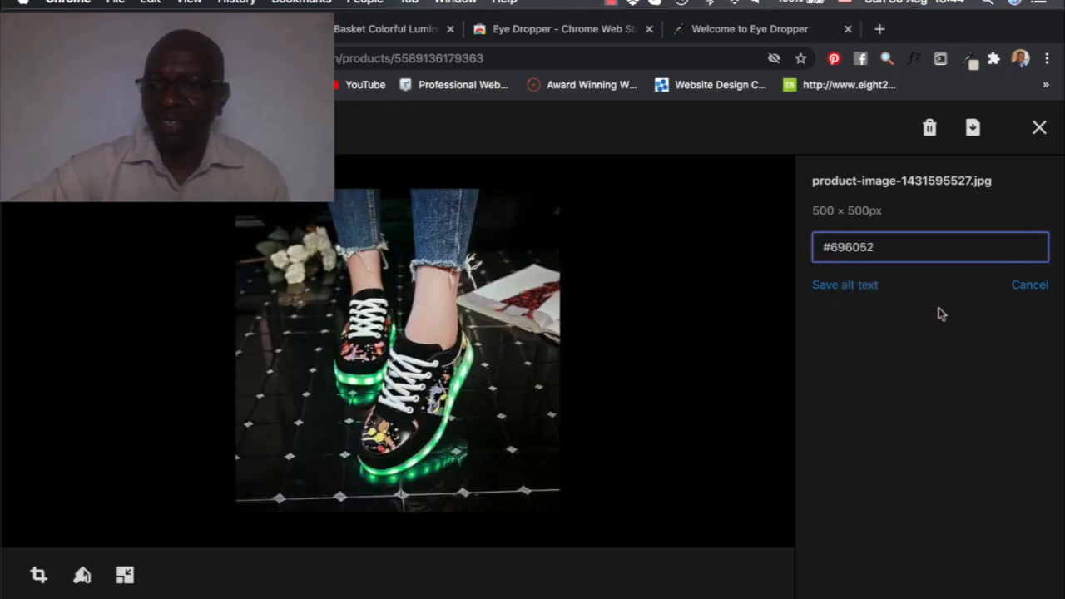
{"action": "key", "text": "BackSpace"}
{"action": "key", "text": "BackSpace"}
{"action": "key", "text": "BackSpace"}
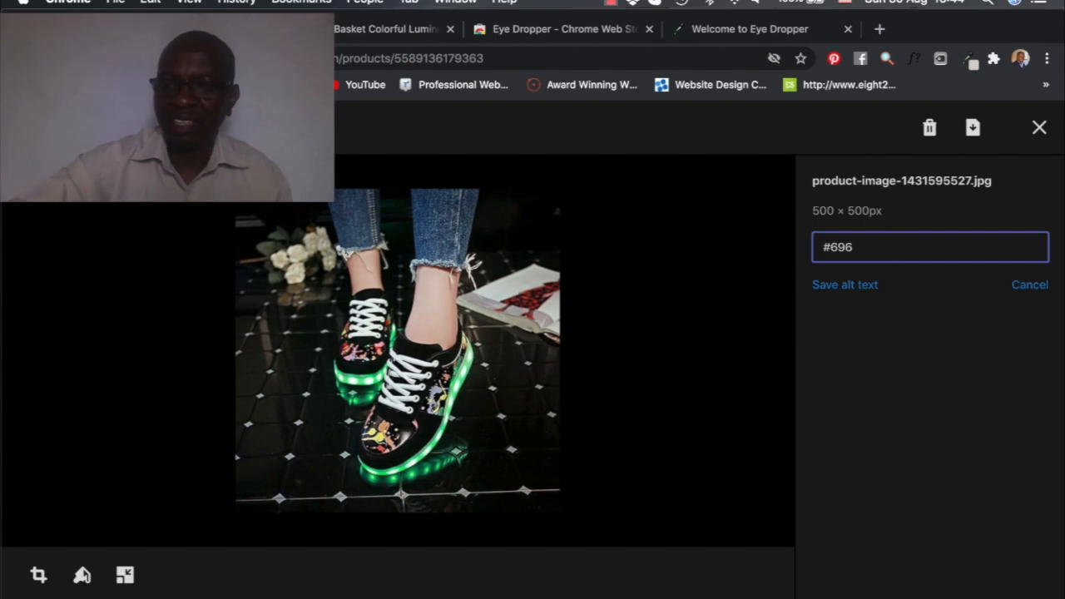
{"action": "key", "text": "Escape"}
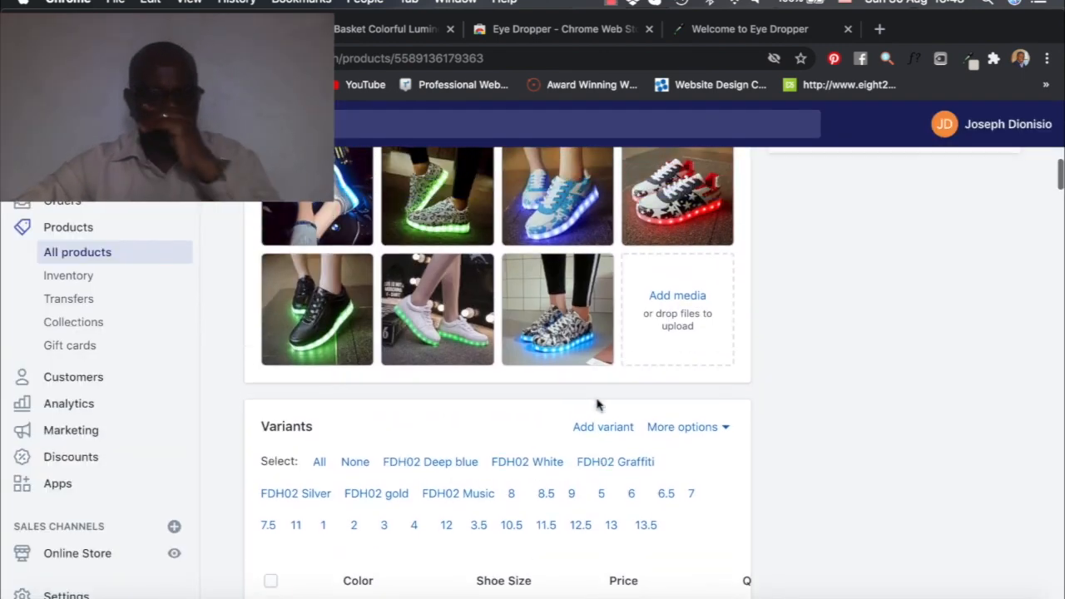
Step: Review the product page's images, variants and search engine listing preview, along with its title and description
{"action": "scroll", "coordinate": [556, 363], "scroll_direction": "up", "scroll_amount": 1}
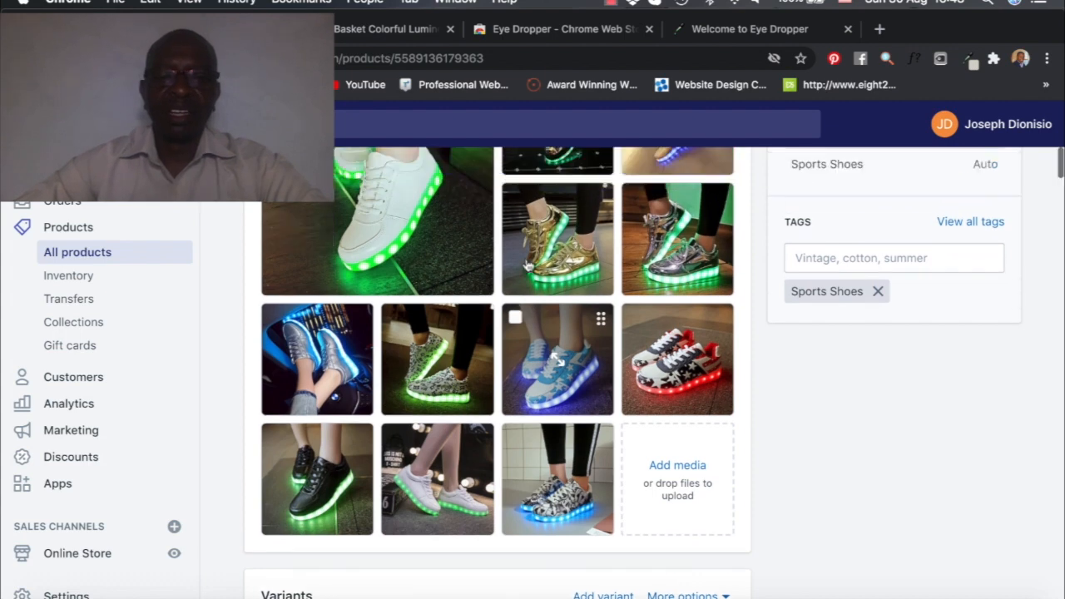
{"action": "scroll", "coordinate": [557, 364], "scroll_direction": "down", "scroll_amount": 1}
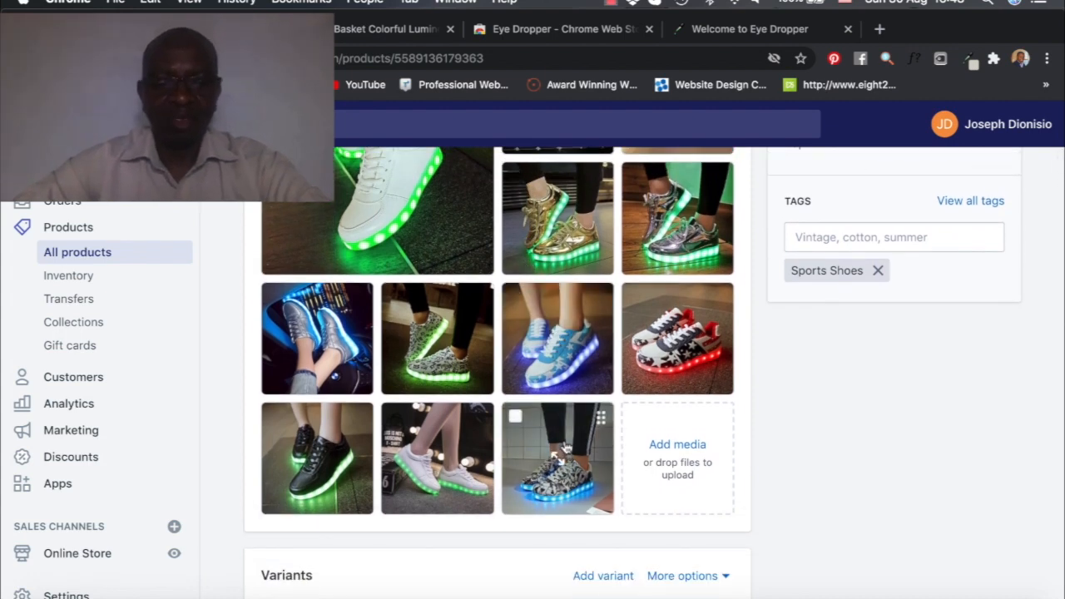
{"action": "scroll", "coordinate": [564, 442], "scroll_direction": "down", "scroll_amount": 5}
{"action": "scroll", "coordinate": [565, 441], "scroll_direction": "down", "scroll_amount": 10}
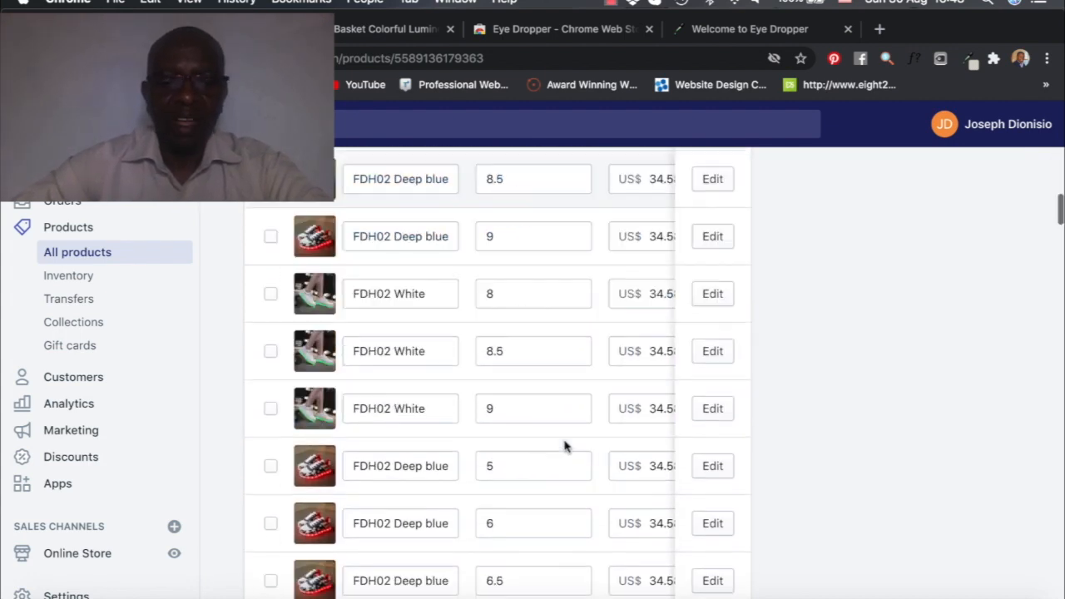
{"action": "scroll", "coordinate": [564, 441], "scroll_direction": "down", "scroll_amount": 20}
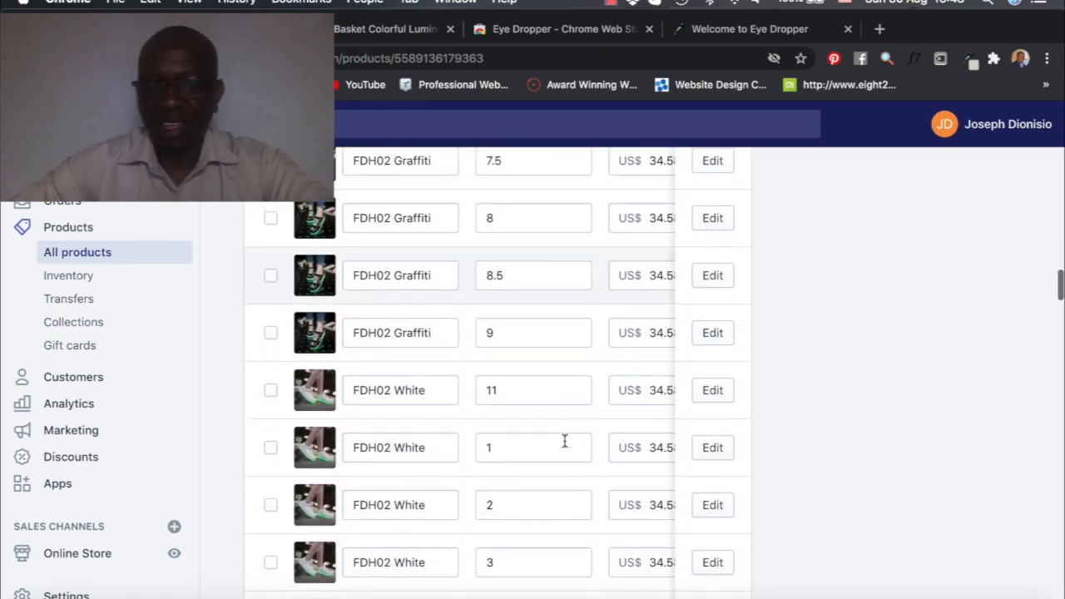
{"action": "scroll", "coordinate": [565, 447], "scroll_direction": "down", "scroll_amount": 20}
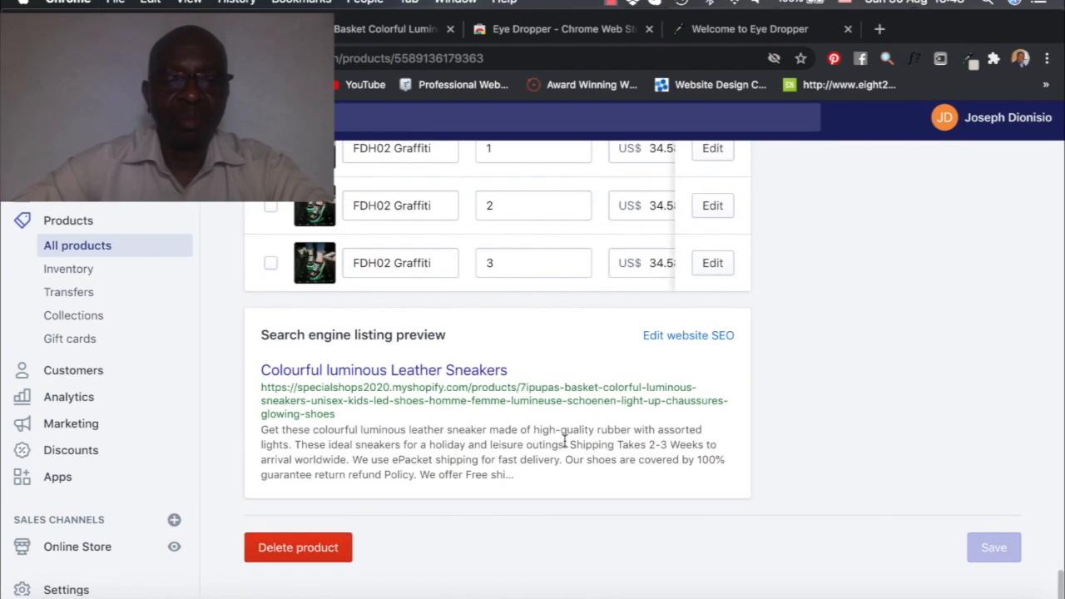
{"action": "scroll", "coordinate": [577, 286], "scroll_direction": "up", "scroll_amount": 2}
{"action": "scroll", "coordinate": [575, 282], "scroll_direction": "down", "scroll_amount": 2}
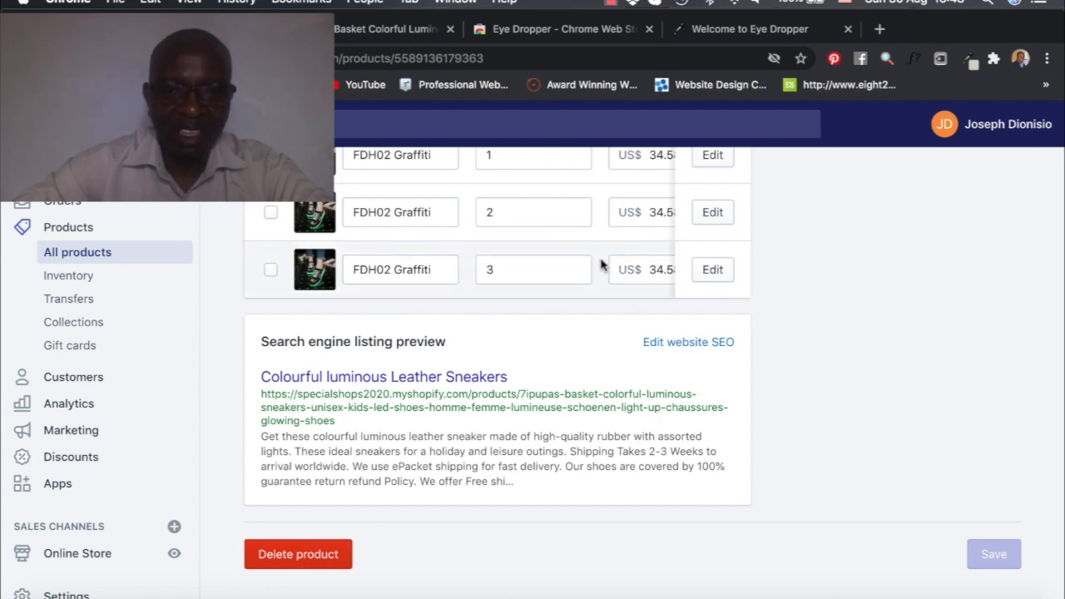
{"action": "scroll", "coordinate": [595, 260], "scroll_direction": "up", "scroll_amount": 5}
{"action": "scroll", "coordinate": [594, 261], "scroll_direction": "up", "scroll_amount": 20}
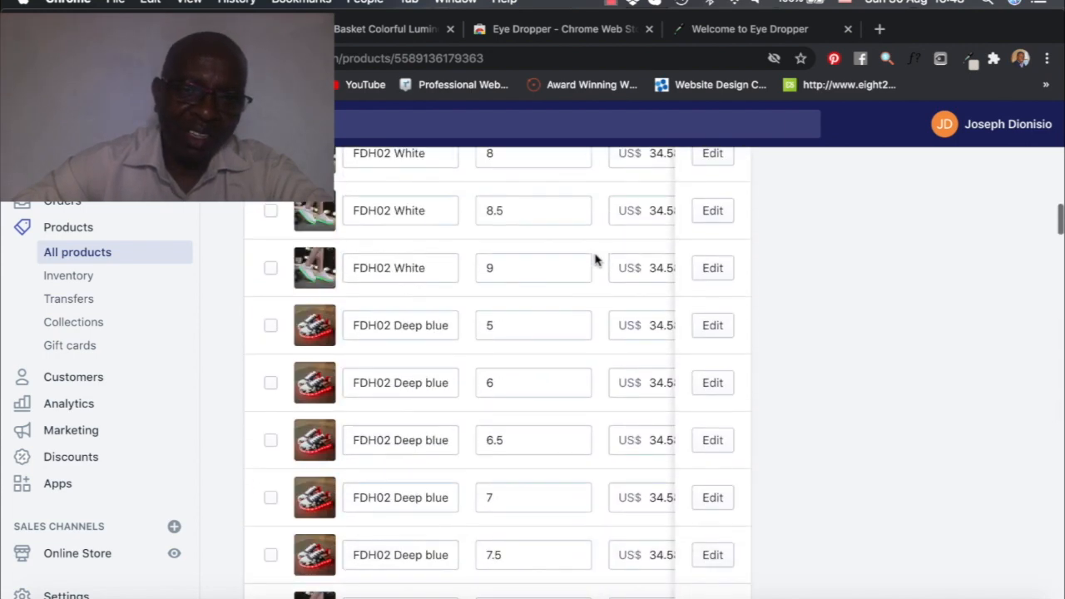
{"action": "scroll", "coordinate": [391, 329], "scroll_direction": "down", "scroll_amount": 3}
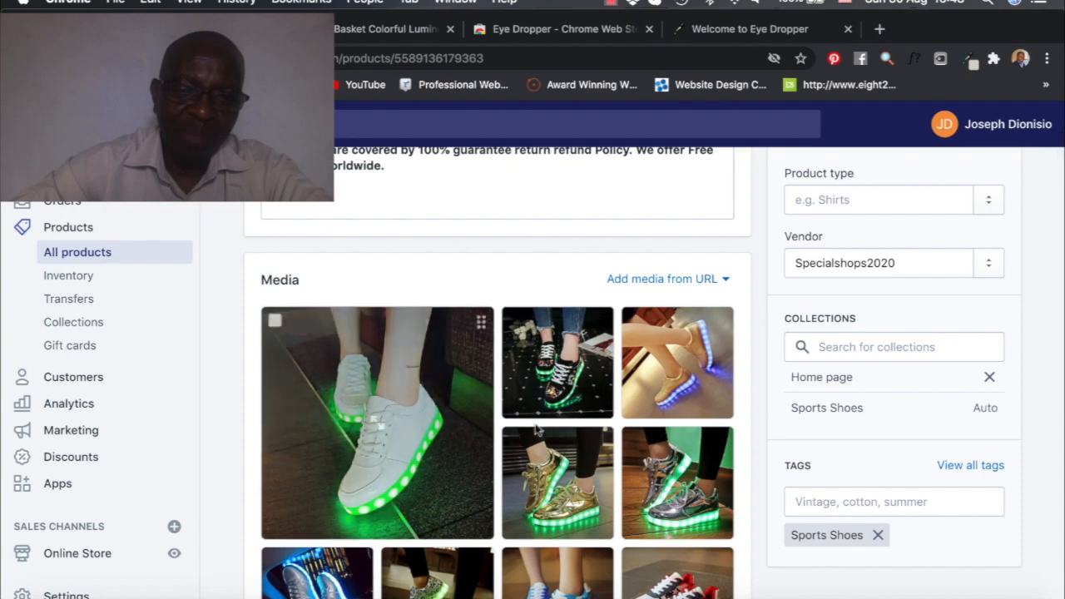
{"action": "scroll", "coordinate": [561, 551], "scroll_direction": "up", "scroll_amount": 2}
{"action": "scroll", "coordinate": [561, 551], "scroll_direction": "up", "scroll_amount": 5}
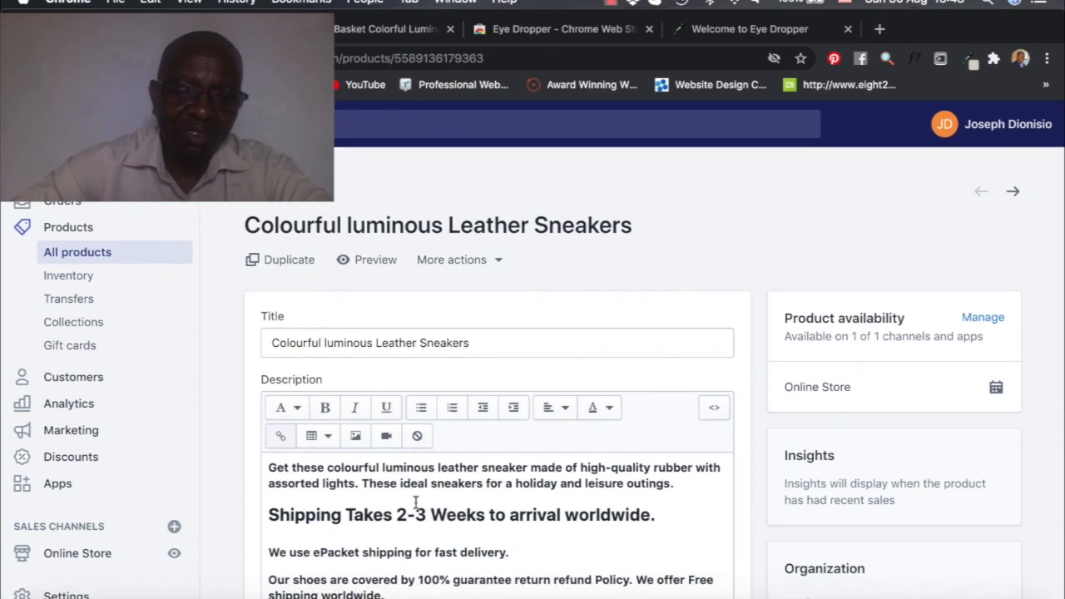
Step: Open the website SEO fields of the search engine listing preview for editing and place the cursor in the listing description
{"action": "scroll", "coordinate": [416, 502], "scroll_direction": "down", "scroll_amount": 5}
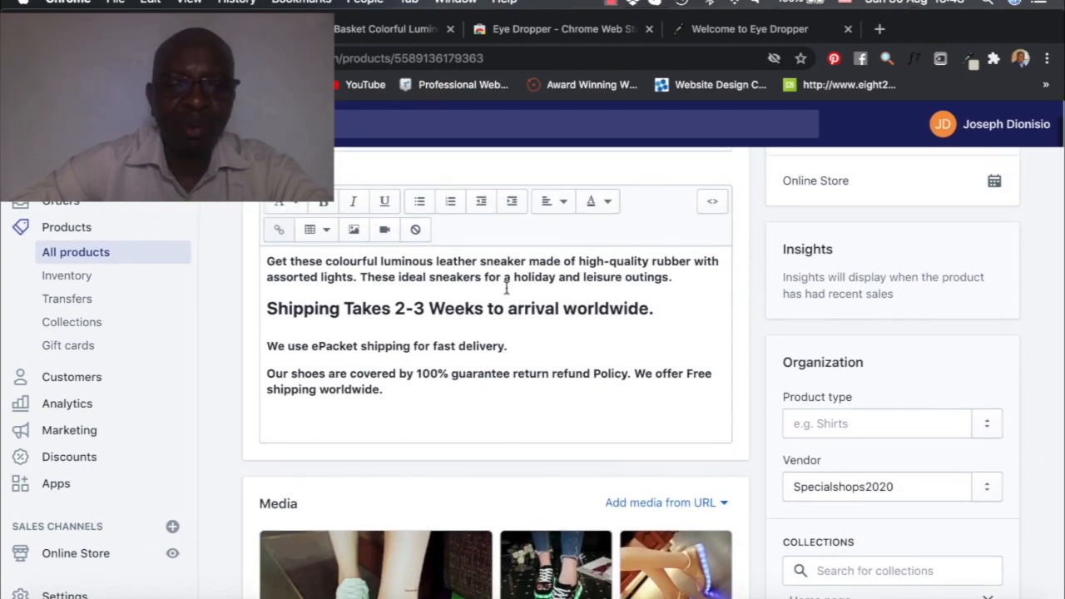
{"action": "scroll", "coordinate": [450, 304], "scroll_direction": "down", "scroll_amount": 9}
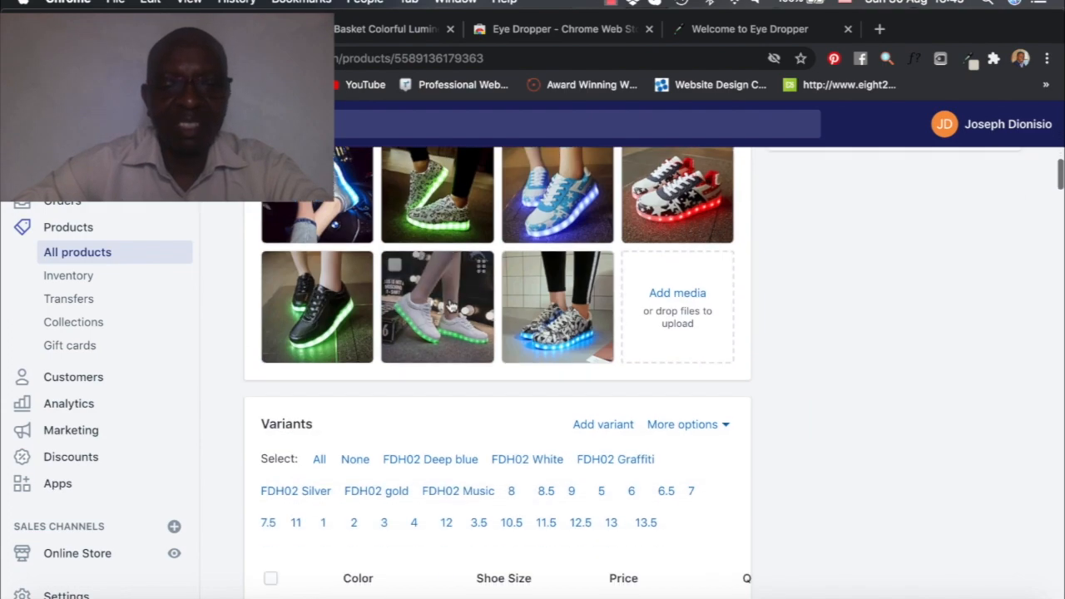
{"action": "scroll", "coordinate": [449, 306], "scroll_direction": "down", "scroll_amount": 20}
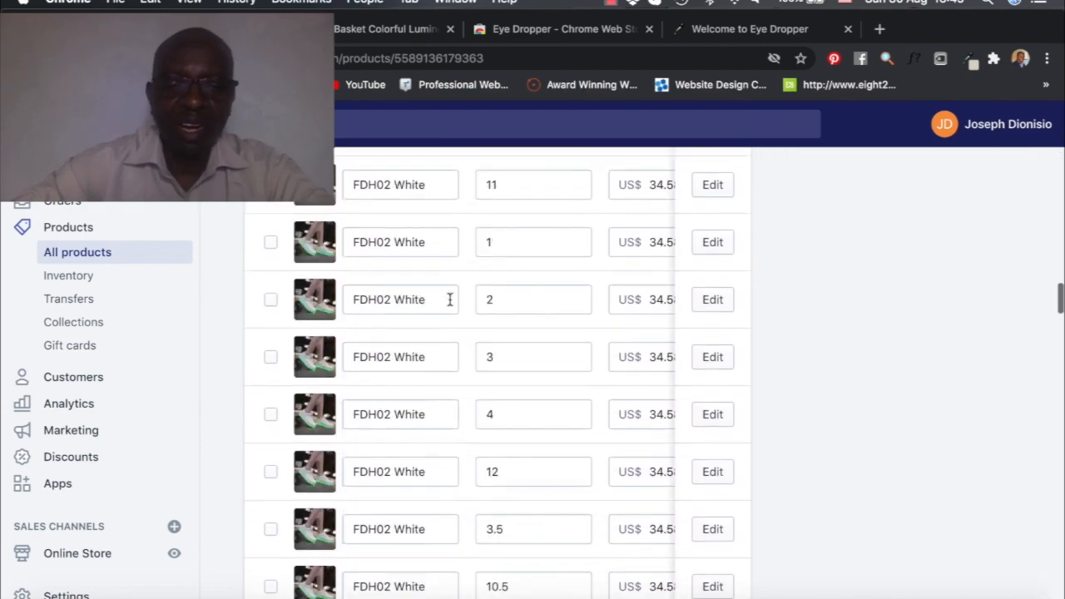
{"action": "scroll", "coordinate": [449, 301], "scroll_direction": "down", "scroll_amount": 20}
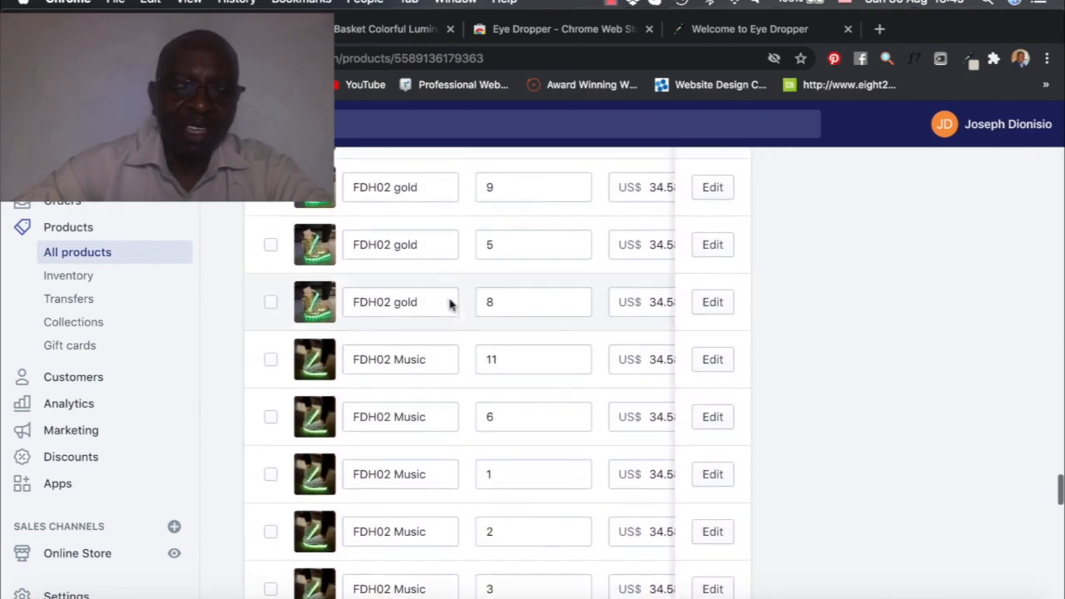
{"action": "scroll", "coordinate": [449, 304], "scroll_direction": "down", "scroll_amount": 20}
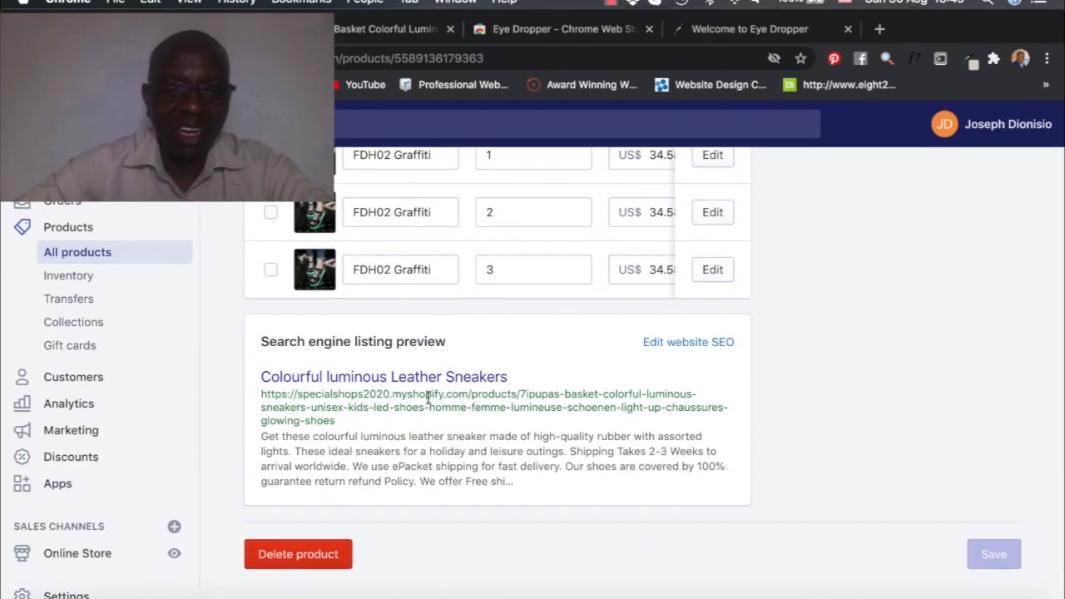
{"action": "left_click", "coordinate": [688, 342]}
{"action": "scroll", "coordinate": [466, 470], "scroll_direction": "down", "scroll_amount": 2}
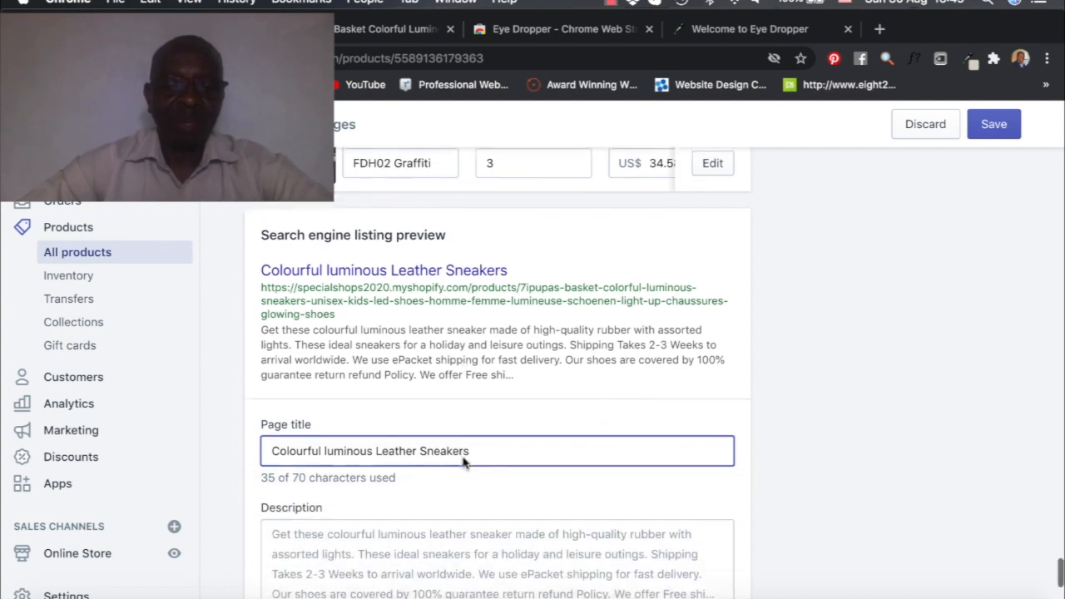
{"action": "scroll", "coordinate": [463, 463], "scroll_direction": "down", "scroll_amount": 2}
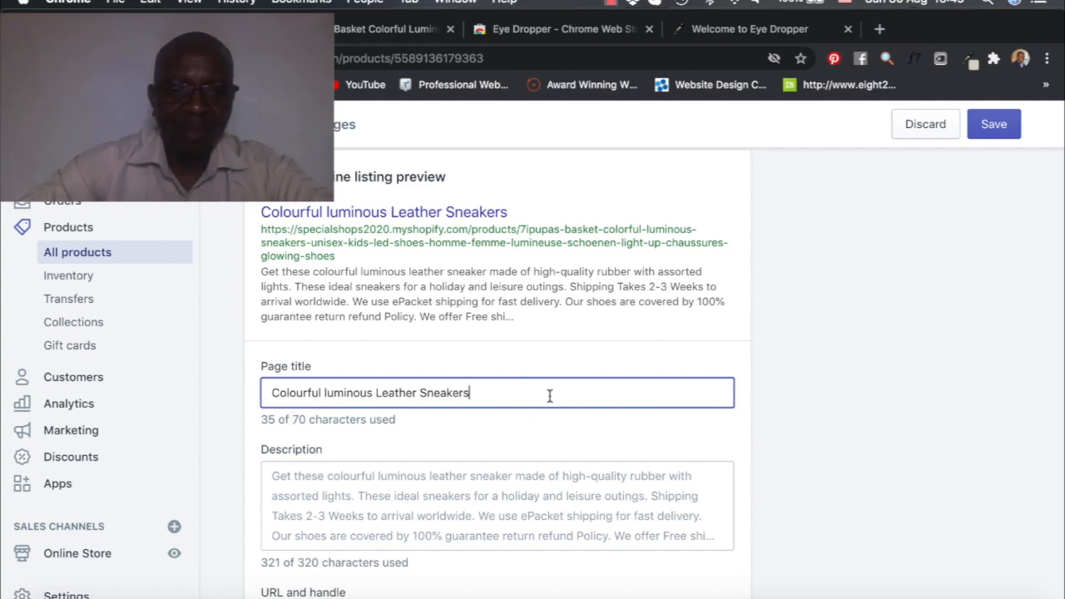
{"action": "scroll", "coordinate": [491, 428], "scroll_direction": "down", "scroll_amount": 2}
{"action": "left_click", "coordinate": [491, 426]}
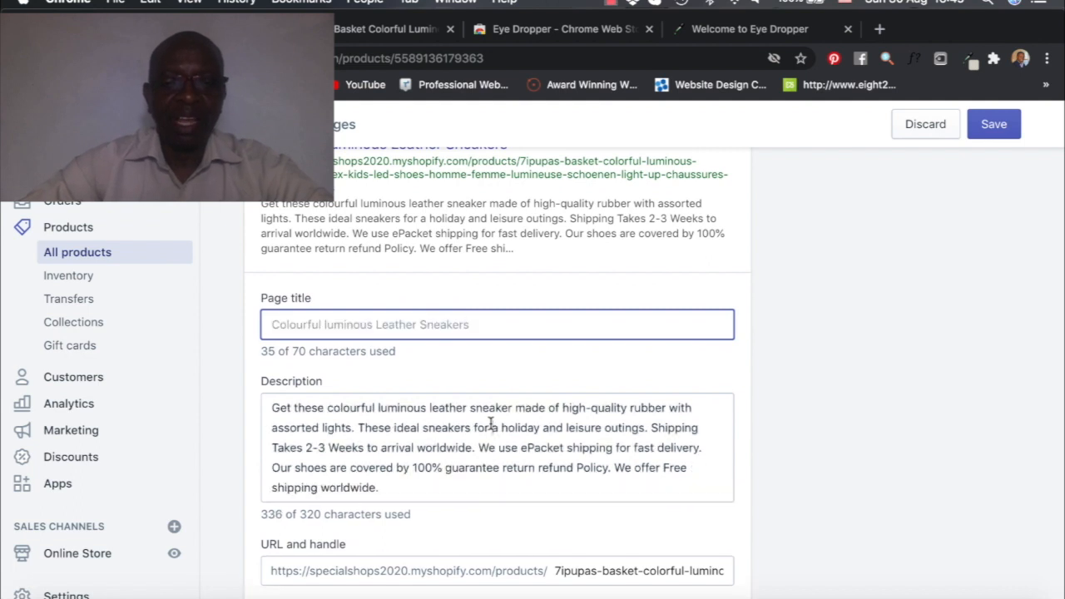
{"action": "left_click", "coordinate": [491, 425]}
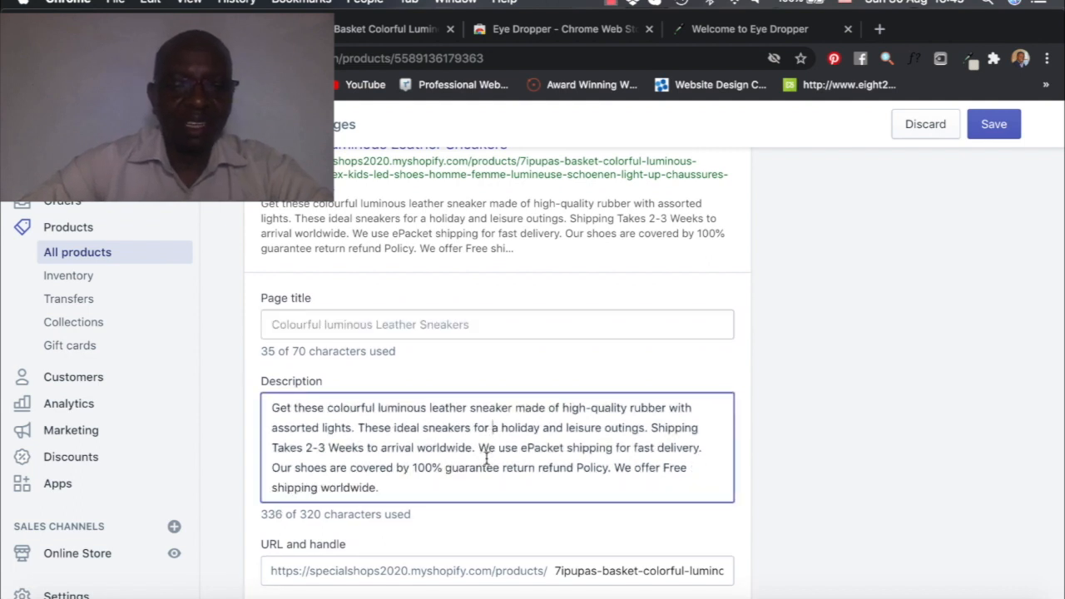
Step: Compare the main product description at the start of the page with the search engine listing description
{"action": "scroll", "coordinate": [487, 459], "scroll_direction": "down", "scroll_amount": 2}
{"action": "scroll", "coordinate": [488, 457], "scroll_direction": "up", "scroll_amount": 2}
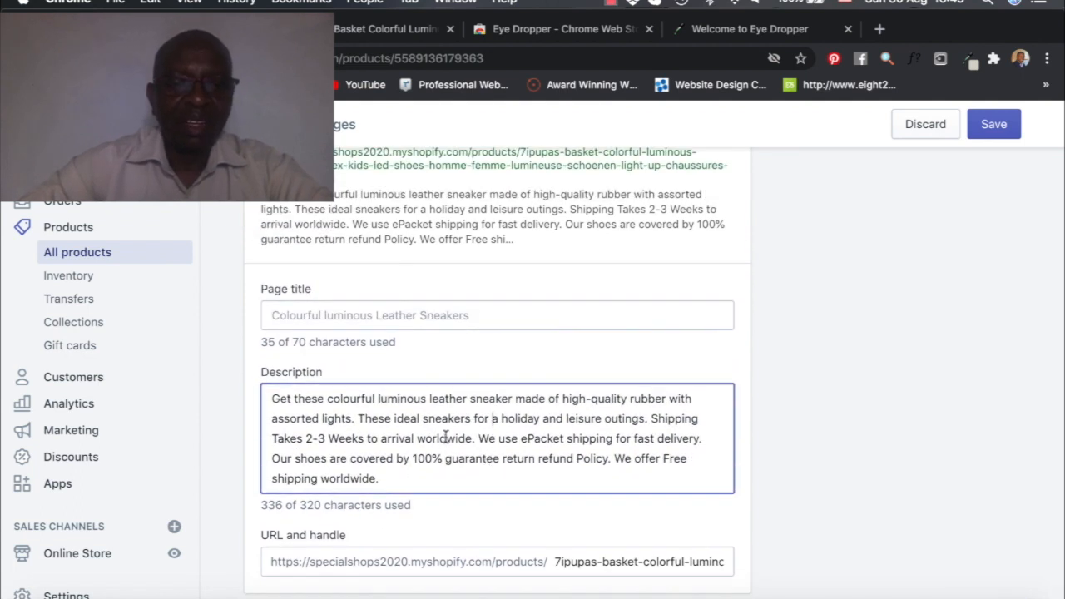
{"action": "scroll", "coordinate": [445, 437], "scroll_direction": "up", "scroll_amount": 3}
{"action": "scroll", "coordinate": [446, 442], "scroll_direction": "up", "scroll_amount": 20}
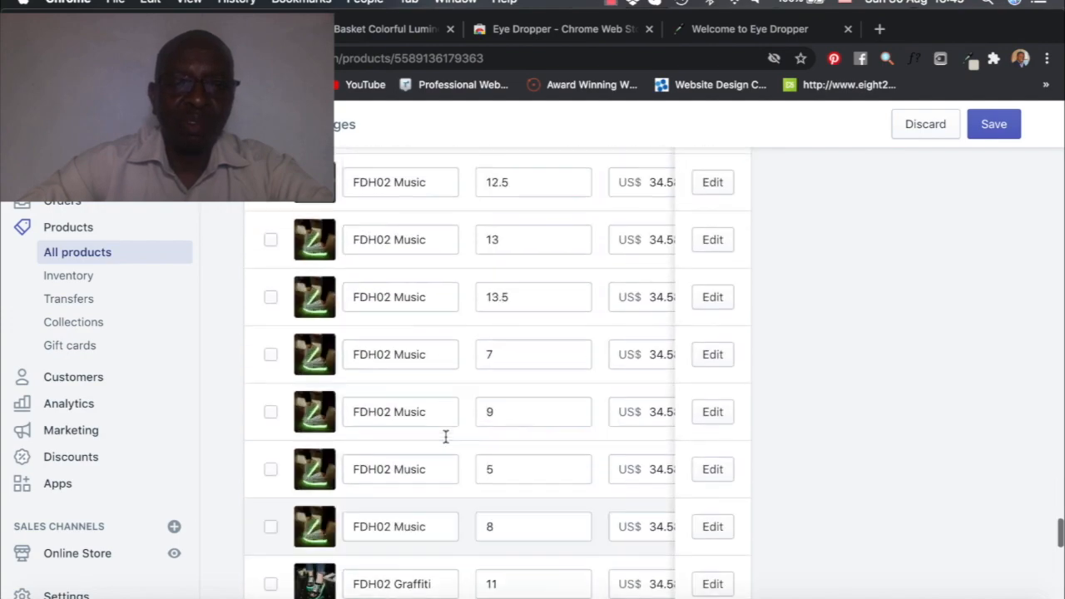
{"action": "scroll", "coordinate": [445, 442], "scroll_direction": "up", "scroll_amount": 5}
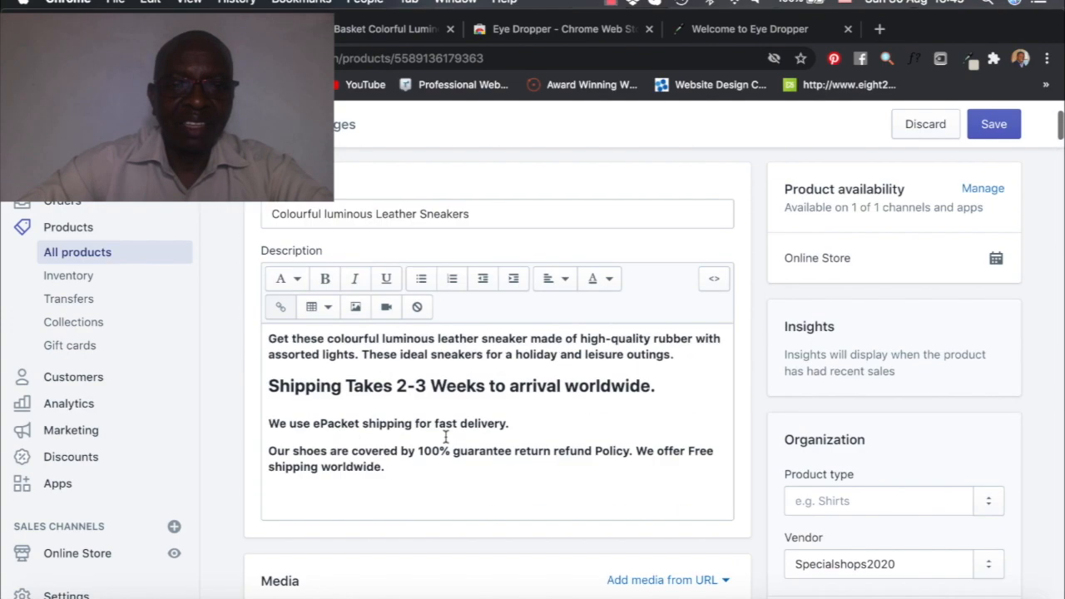
{"action": "scroll", "coordinate": [445, 436], "scroll_direction": "down", "scroll_amount": 5}
{"action": "scroll", "coordinate": [445, 436], "scroll_direction": "up", "scroll_amount": 2}
{"action": "scroll", "coordinate": [445, 436], "scroll_direction": "down", "scroll_amount": 20}
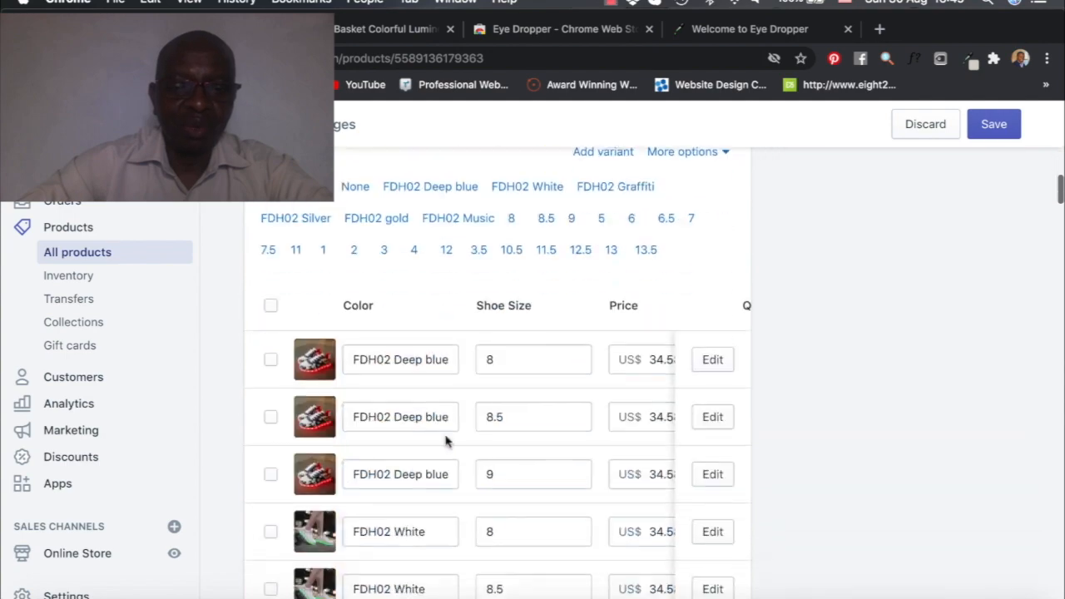
{"action": "scroll", "coordinate": [446, 436], "scroll_direction": "down", "scroll_amount": 20}
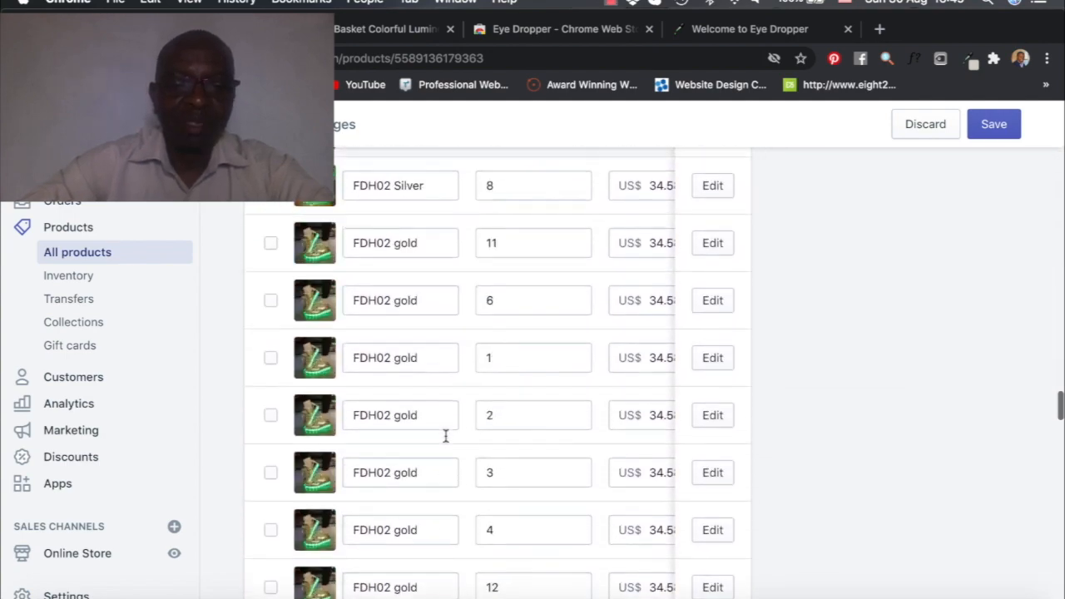
{"action": "scroll", "coordinate": [445, 437], "scroll_direction": "down", "scroll_amount": 20}
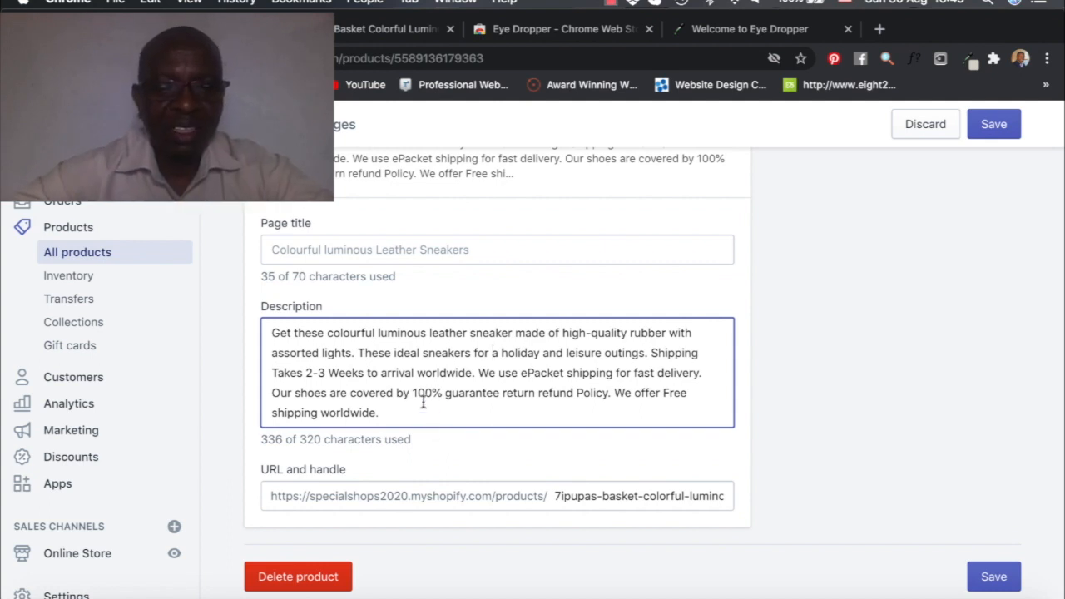
Step: Shorten the search engine listing description by deleting everything from "Shipping Takes 2-3 Weeks" through "shipping worldwide."
{"action": "scroll", "coordinate": [439, 372], "scroll_direction": "up", "scroll_amount": 1}
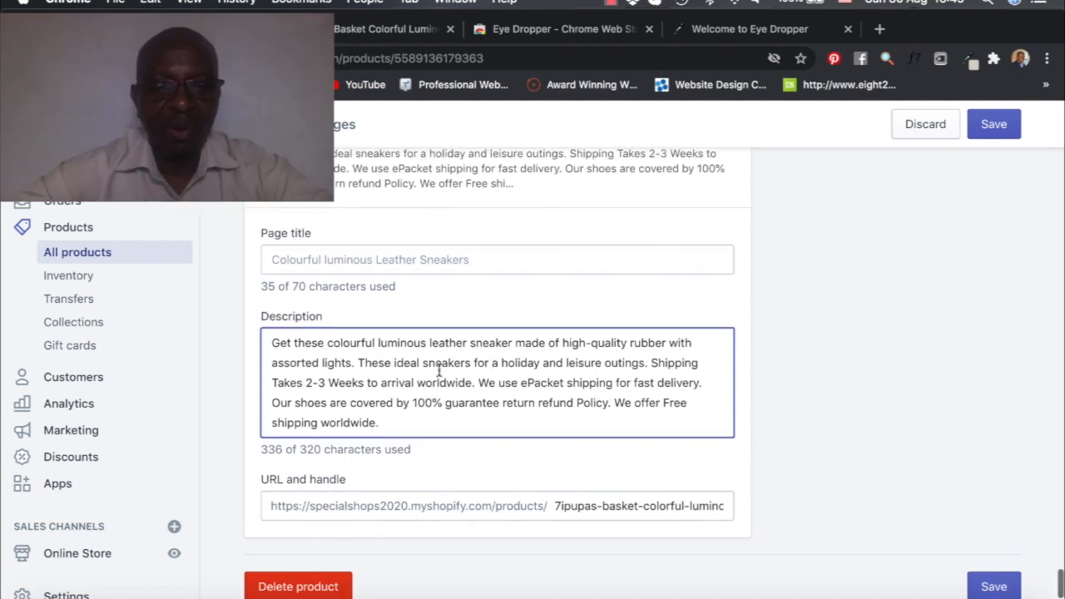
{"action": "scroll", "coordinate": [391, 371], "scroll_direction": "down", "scroll_amount": 1}
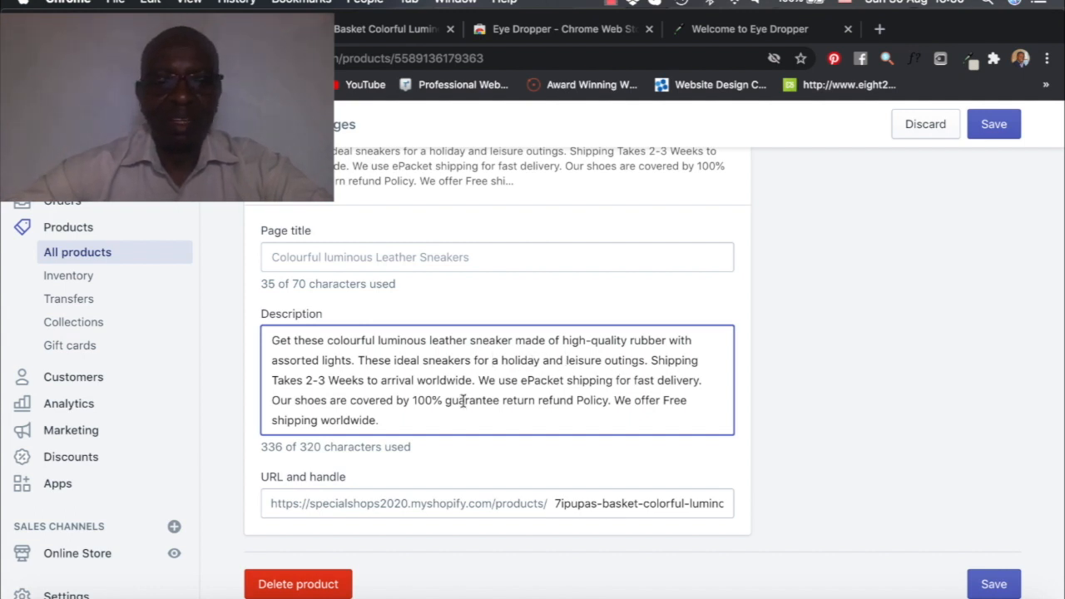
{"action": "left_click_drag", "start_coordinate": [651, 360], "coordinate": [683, 416]}
{"action": "key", "text": "BackSpace"}
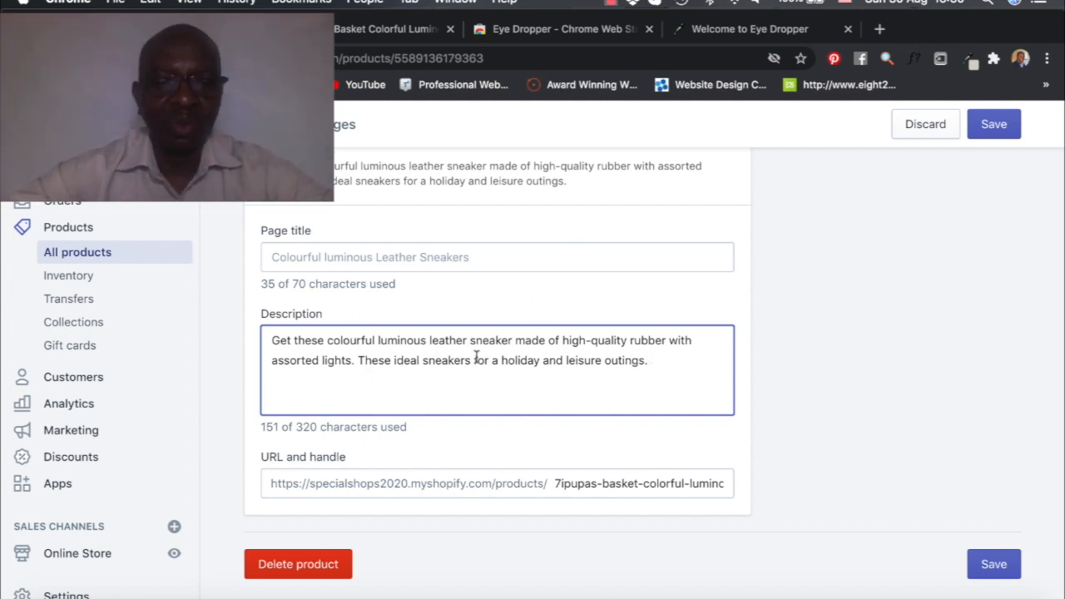
{"action": "scroll", "coordinate": [379, 358], "scroll_direction": "up", "scroll_amount": 1}
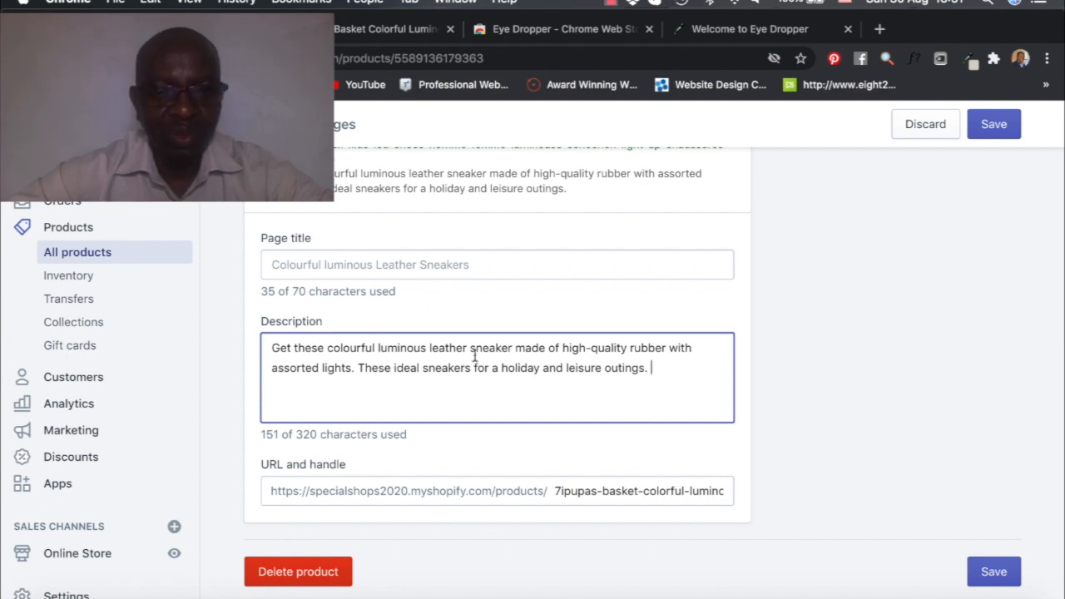
{"action": "scroll", "coordinate": [552, 366], "scroll_direction": "up", "scroll_amount": 3}
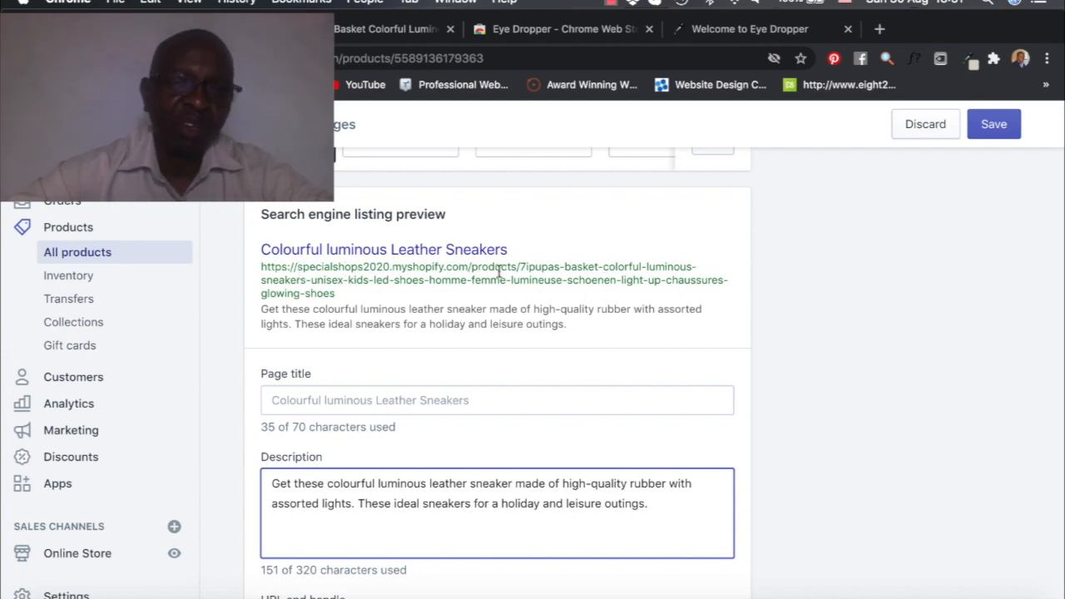
{"action": "scroll", "coordinate": [309, 269], "scroll_direction": "down", "scroll_amount": 10}
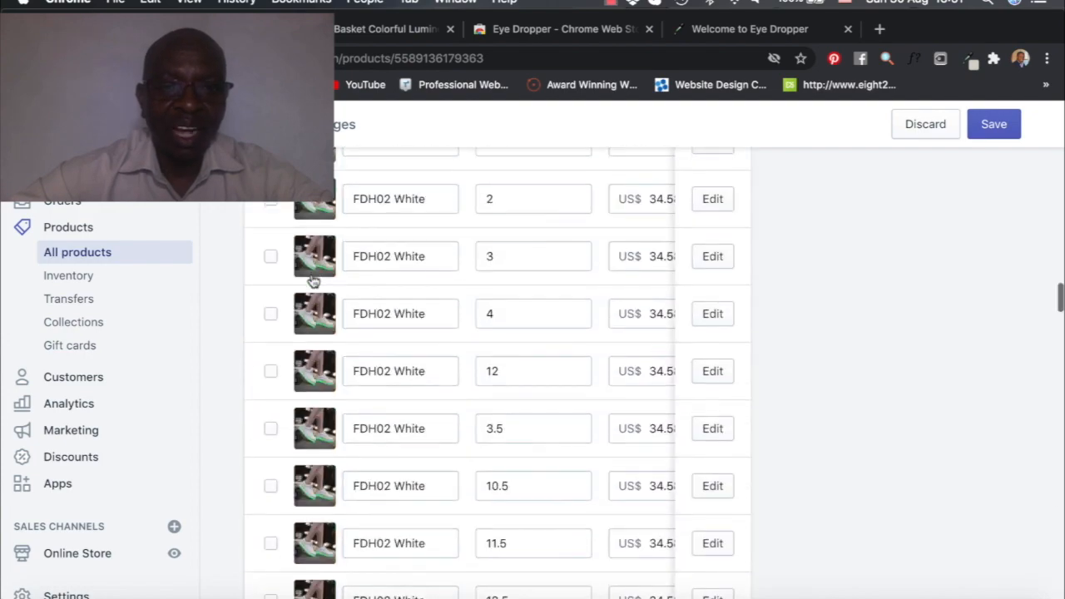
Step: Replace the search engine listing's URL handle with "colourful-luminous-leather-sneakers" and save the product
{"action": "scroll", "coordinate": [314, 282], "scroll_direction": "up", "scroll_amount": 15}
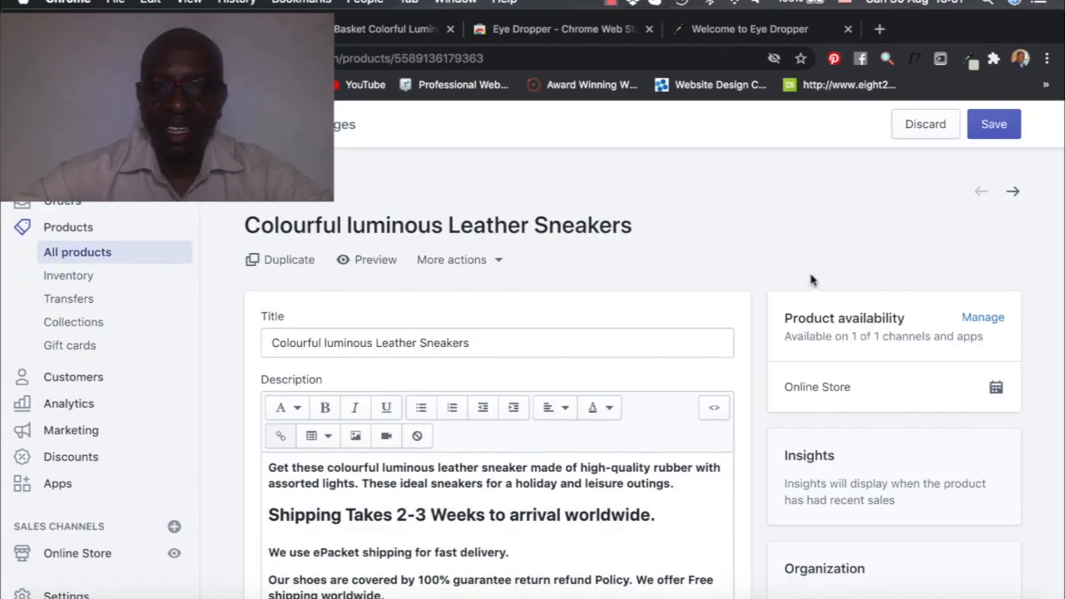
{"action": "scroll", "coordinate": [552, 254], "scroll_direction": "down", "scroll_amount": 15}
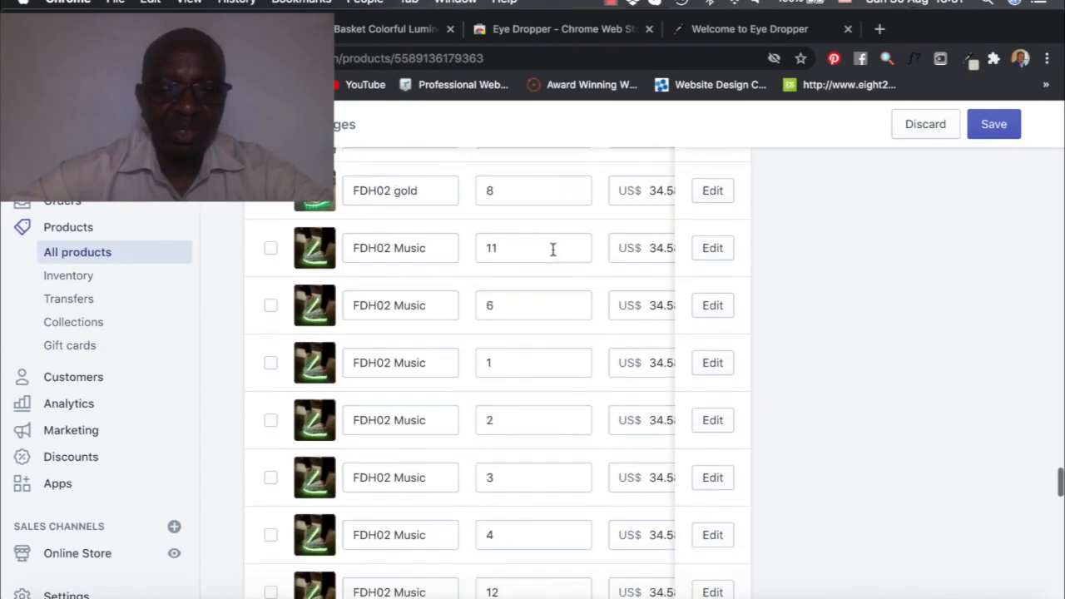
{"action": "scroll", "coordinate": [553, 249], "scroll_direction": "down", "scroll_amount": 10}
{"action": "left_click", "coordinate": [557, 475]}
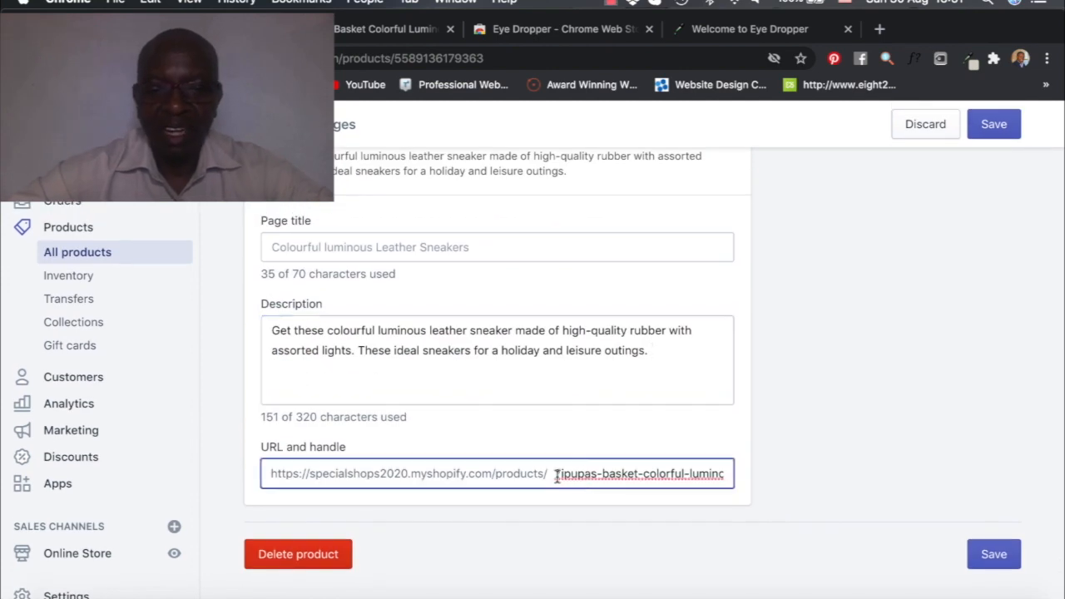
{"action": "key", "text": "super+a"}
{"action": "type", "text": "colourful-luminous-leather-sneakers"}
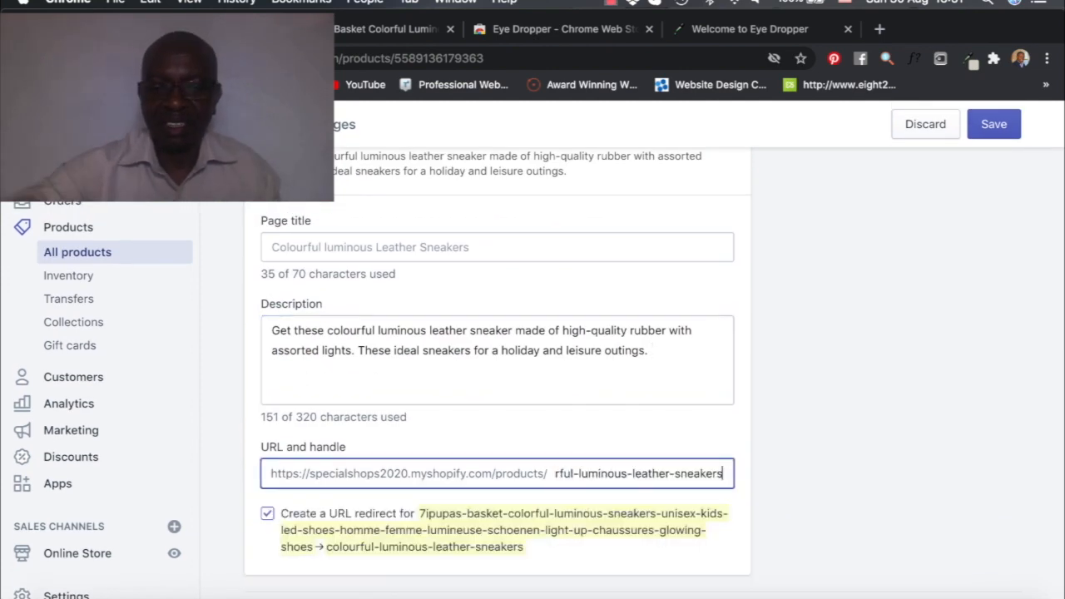
{"action": "key", "text": "Return"}
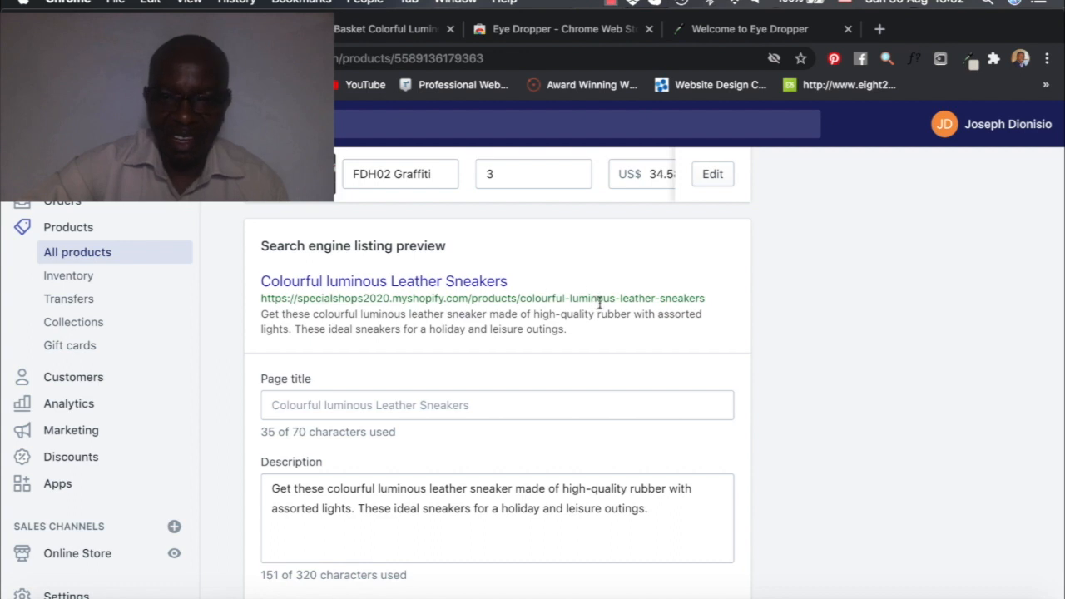
Step: Review the saved search engine listing fields, along with the product's title, description, variants and images
{"action": "scroll", "coordinate": [551, 333], "scroll_direction": "down", "scroll_amount": 3}
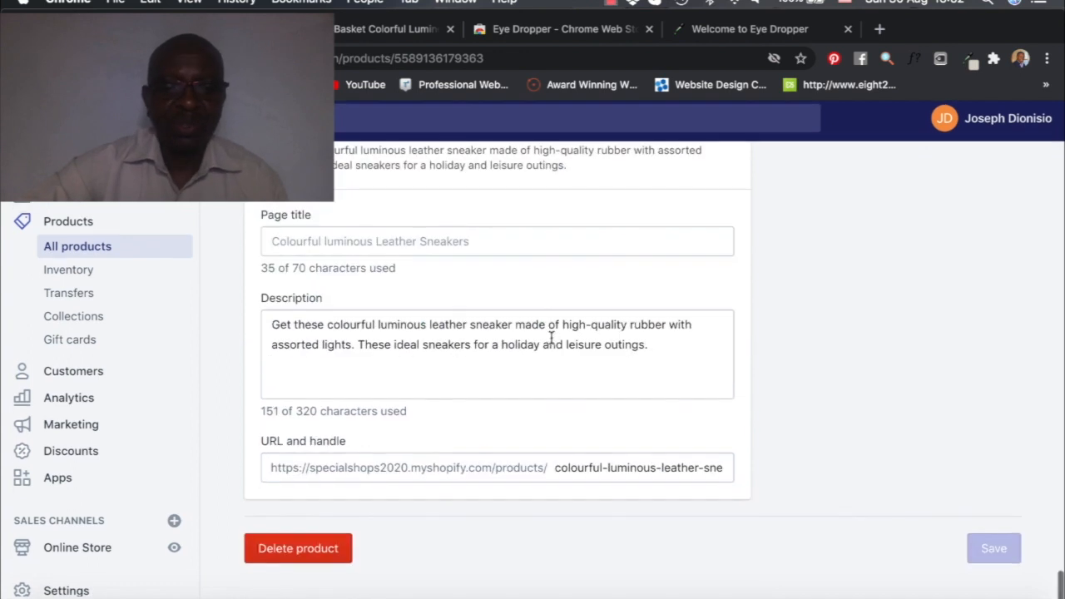
{"action": "scroll", "coordinate": [382, 350], "scroll_direction": "up", "scroll_amount": 20}
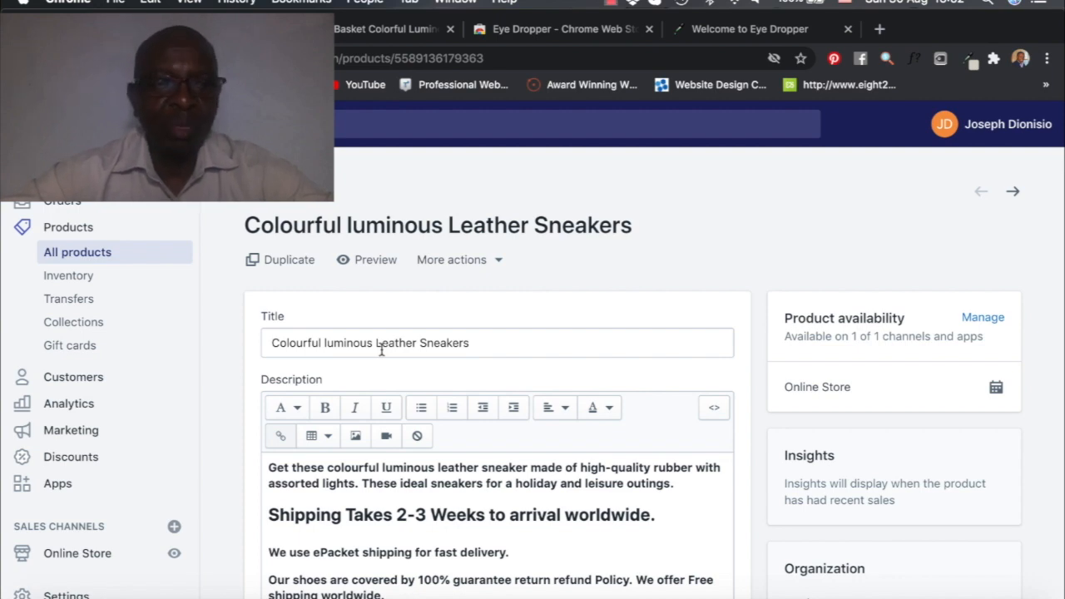
{"action": "scroll", "coordinate": [381, 350], "scroll_direction": "down", "scroll_amount": 20}
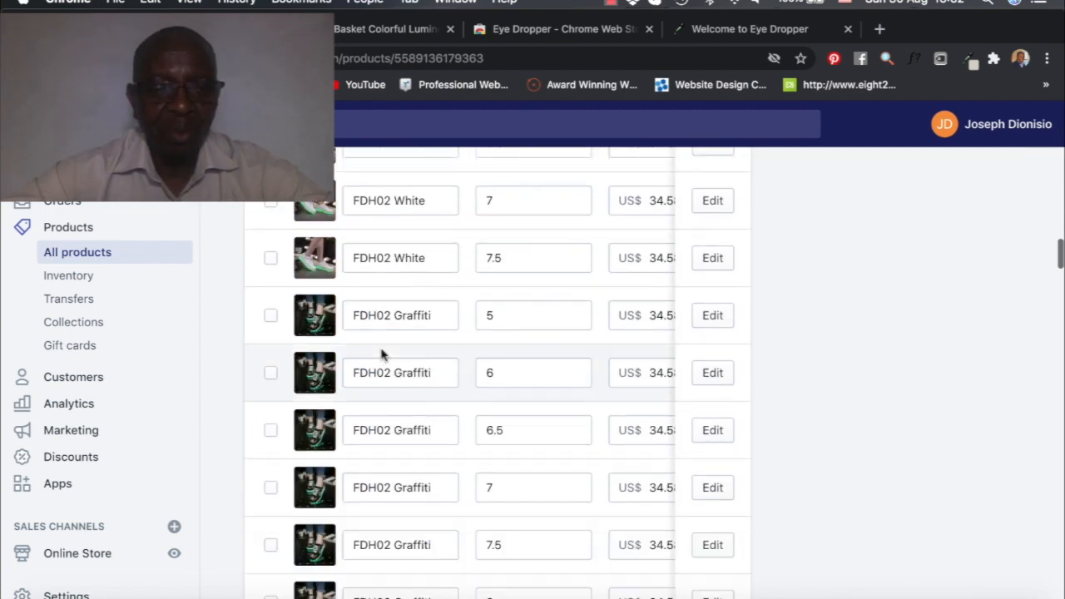
{"action": "scroll", "coordinate": [381, 354], "scroll_direction": "down", "scroll_amount": 20}
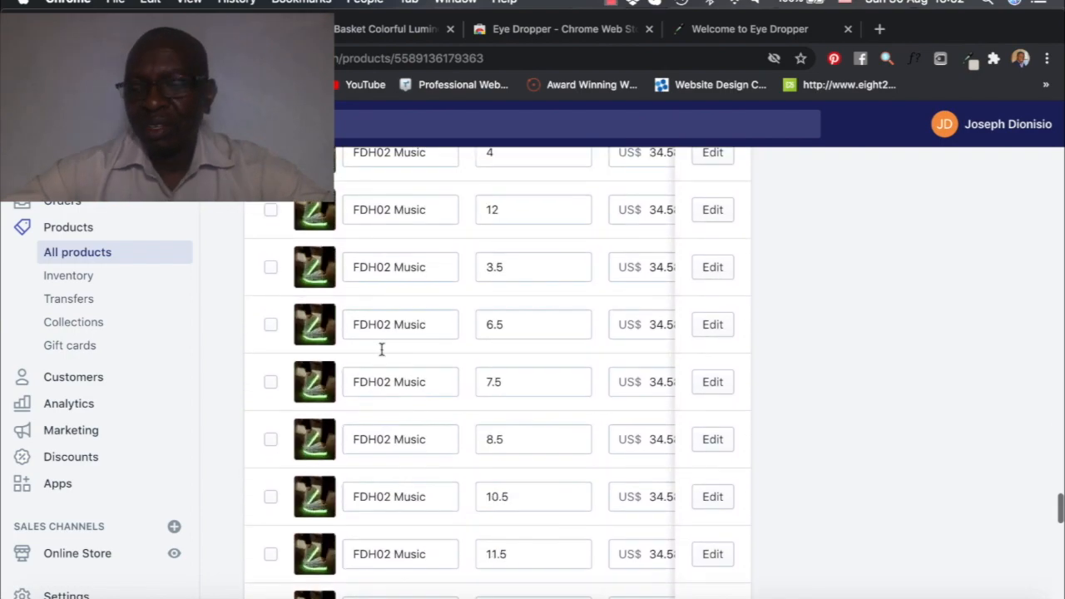
{"action": "scroll", "coordinate": [381, 354], "scroll_direction": "up", "scroll_amount": 20}
{"action": "scroll", "coordinate": [381, 356], "scroll_direction": "up", "scroll_amount": 20}
{"action": "scroll", "coordinate": [382, 355], "scroll_direction": "down", "scroll_amount": 10}
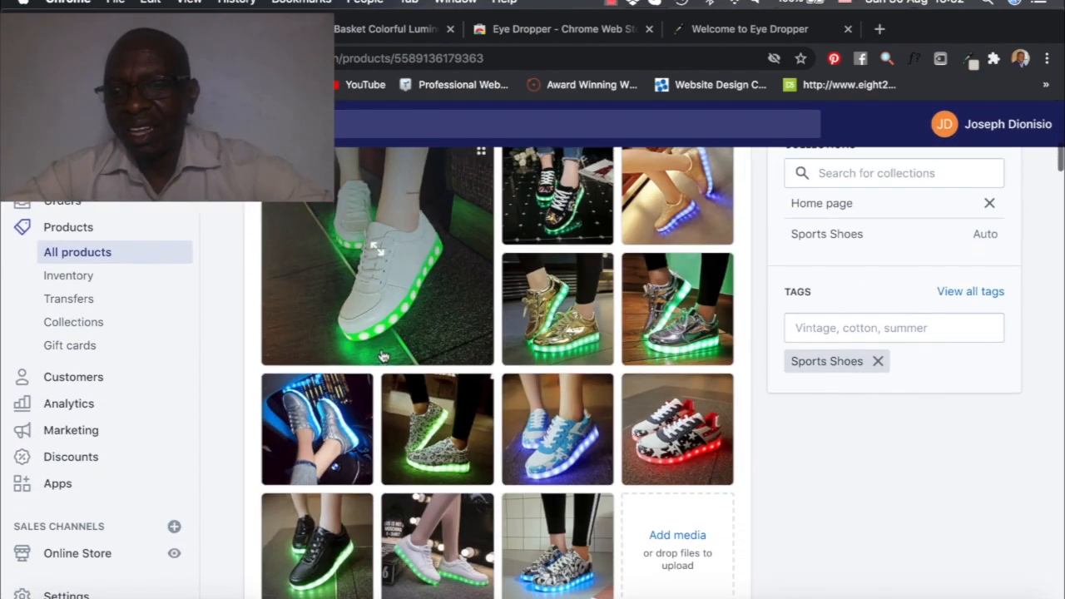
Step: Add "Sport Shoes" as the product type in the product's organization details
{"action": "scroll", "coordinate": [381, 355], "scroll_direction": "up", "scroll_amount": 3}
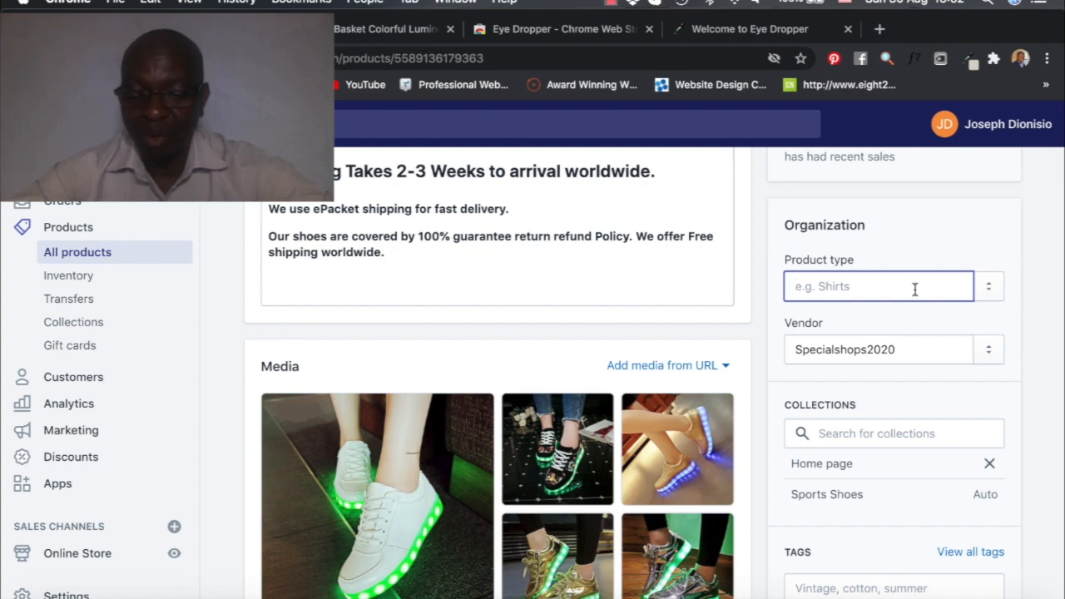
{"action": "type", "text": "Sport"}
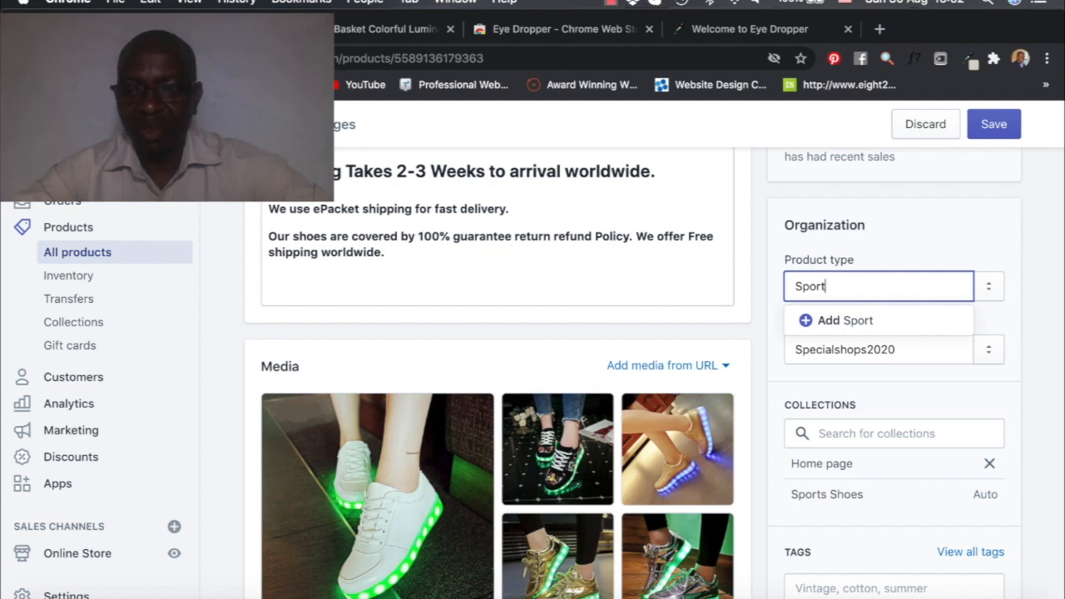
{"action": "type", "text": " s"}
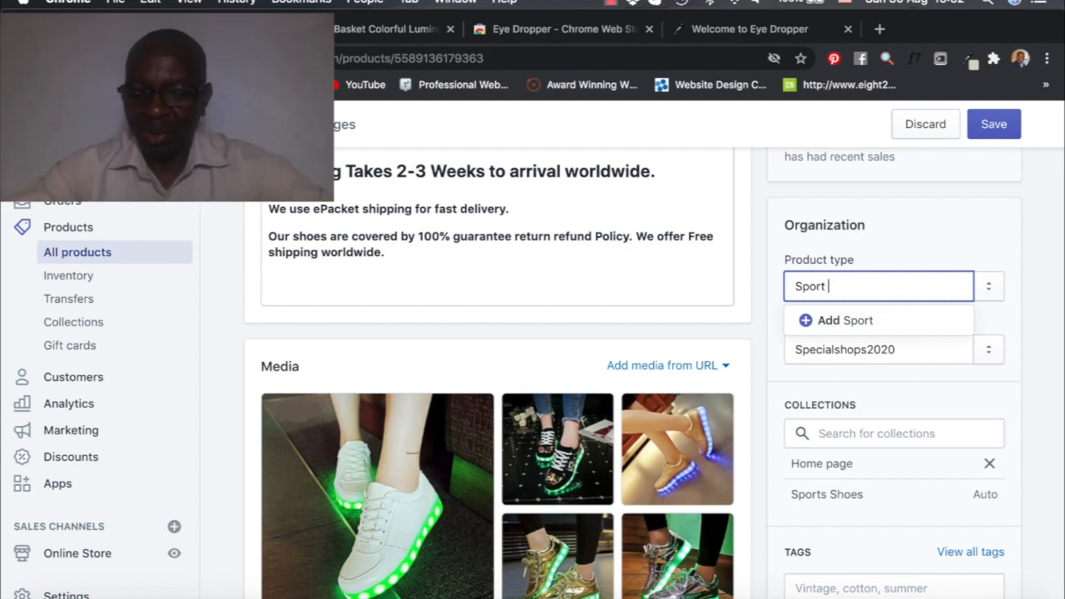
{"action": "type", "text": "hoes"}
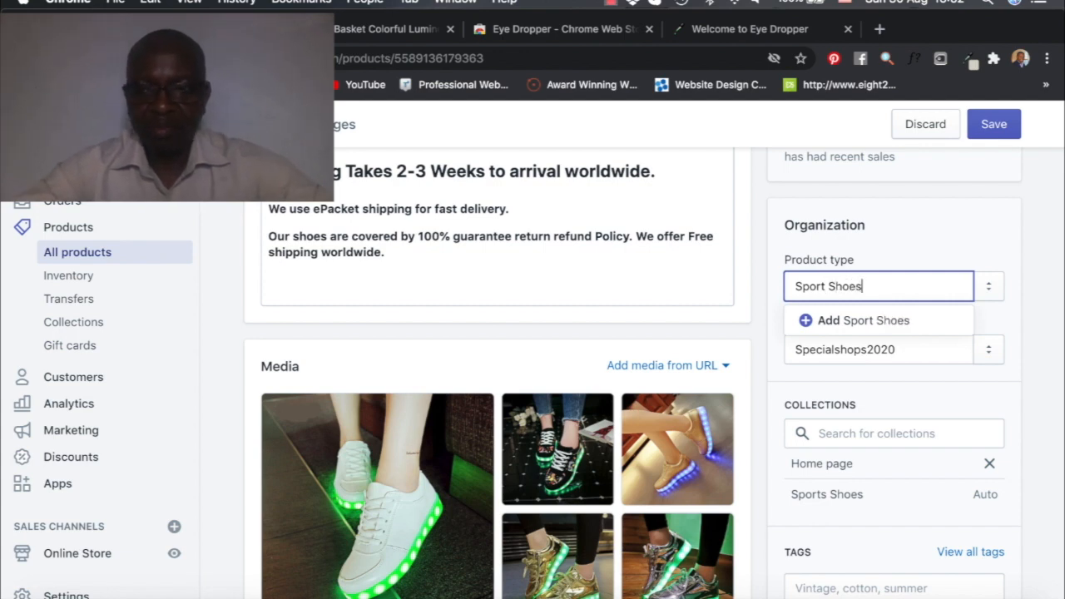
{"action": "left_click", "coordinate": [856, 326]}
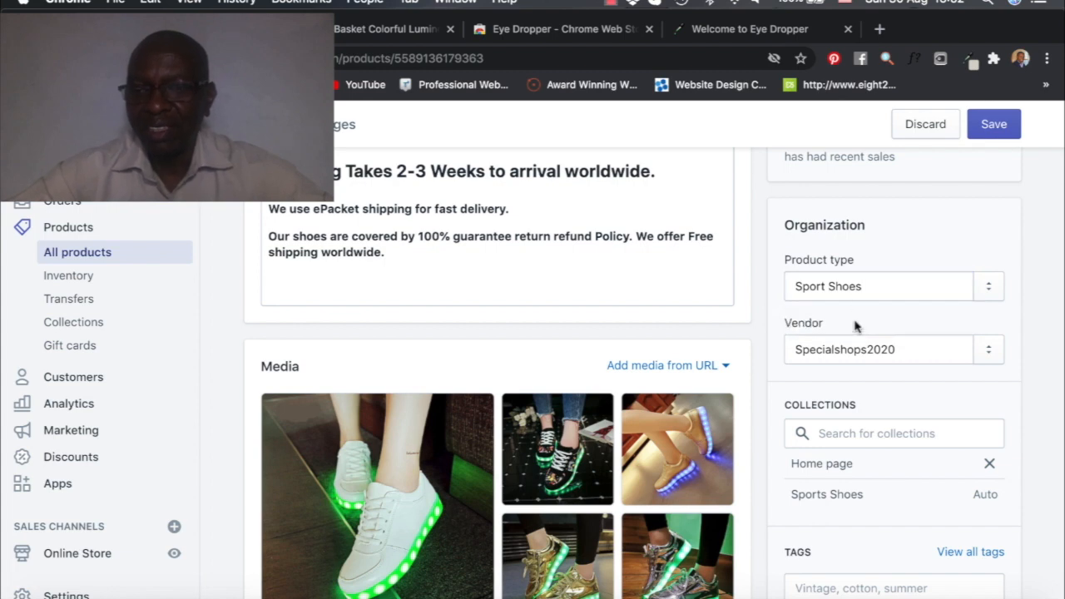
Step: Add the frequently used tags Women Shoes, children shoes and Men Shoes to the product and save it
{"action": "scroll", "coordinate": [902, 336], "scroll_direction": "down", "scroll_amount": 2}
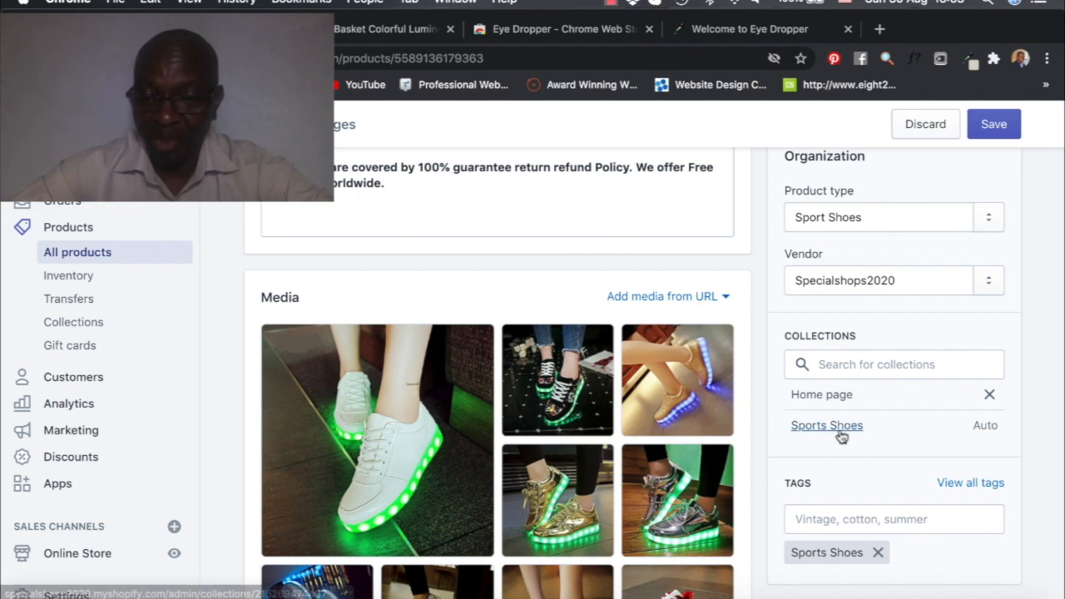
{"action": "scroll", "coordinate": [849, 453], "scroll_direction": "down", "scroll_amount": 4}
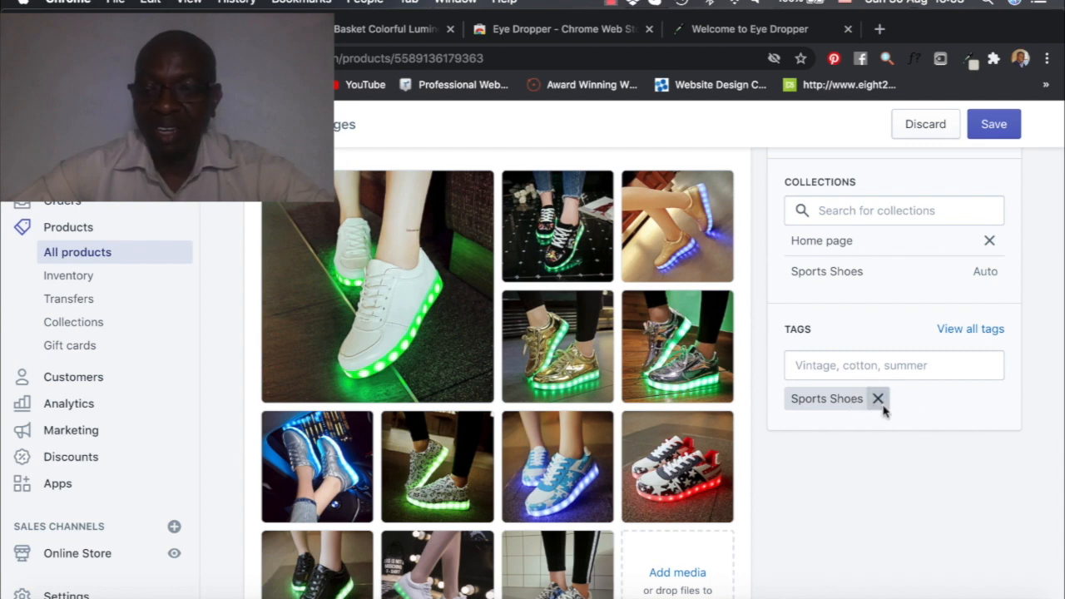
{"action": "left_click", "coordinate": [909, 364]}
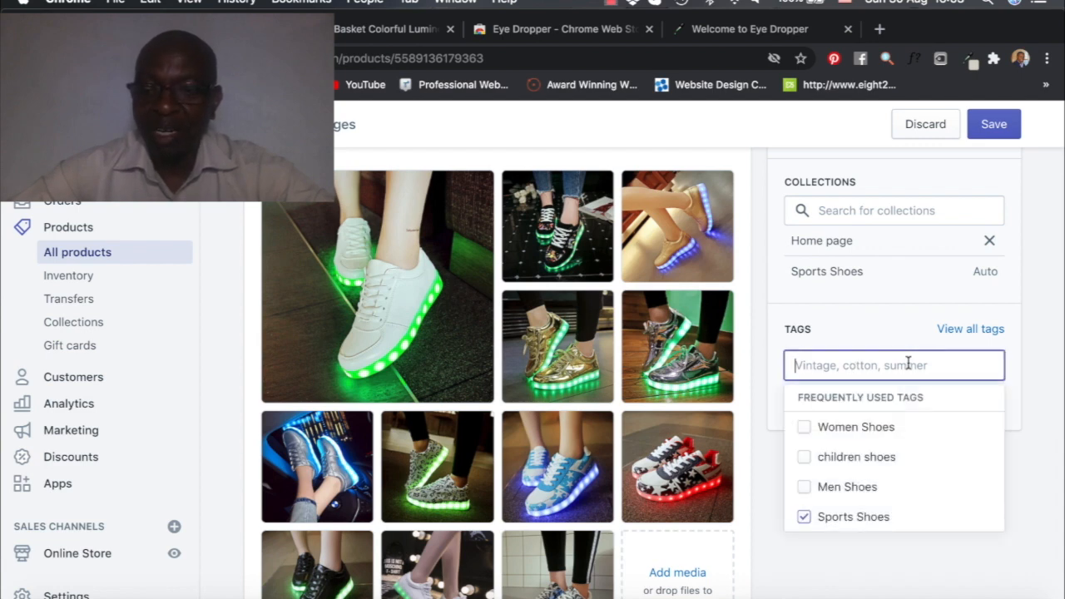
{"action": "left_click", "coordinate": [805, 428]}
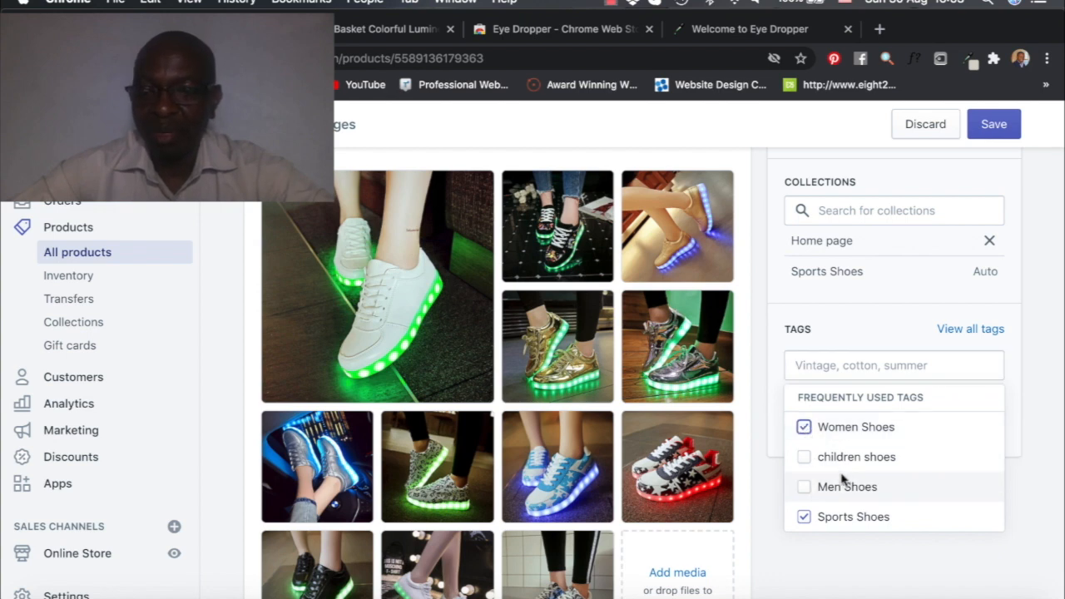
{"action": "left_click", "coordinate": [805, 459]}
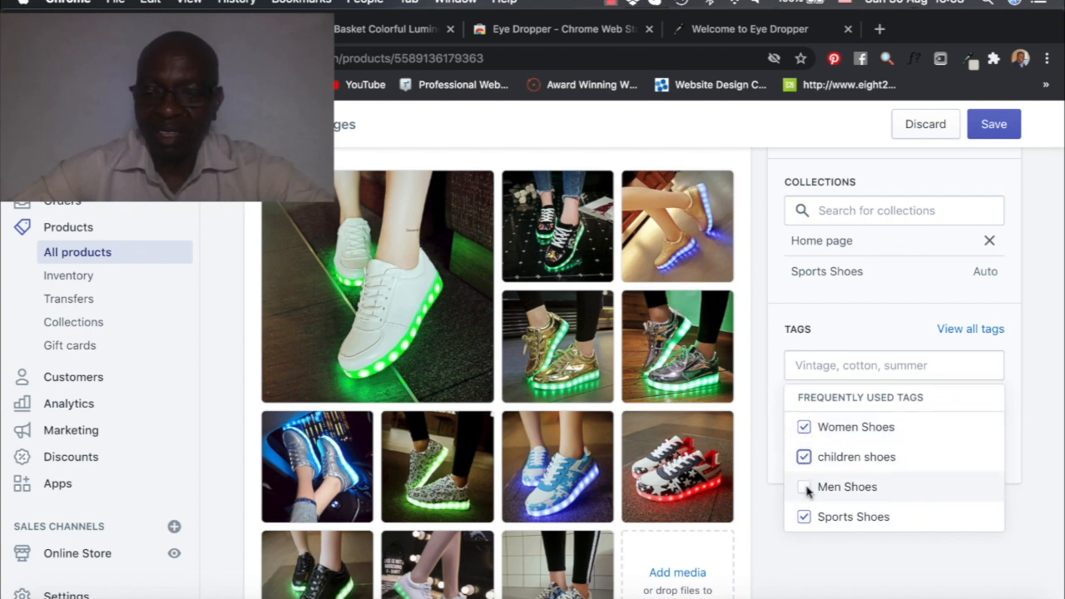
{"action": "left_click", "coordinate": [805, 489]}
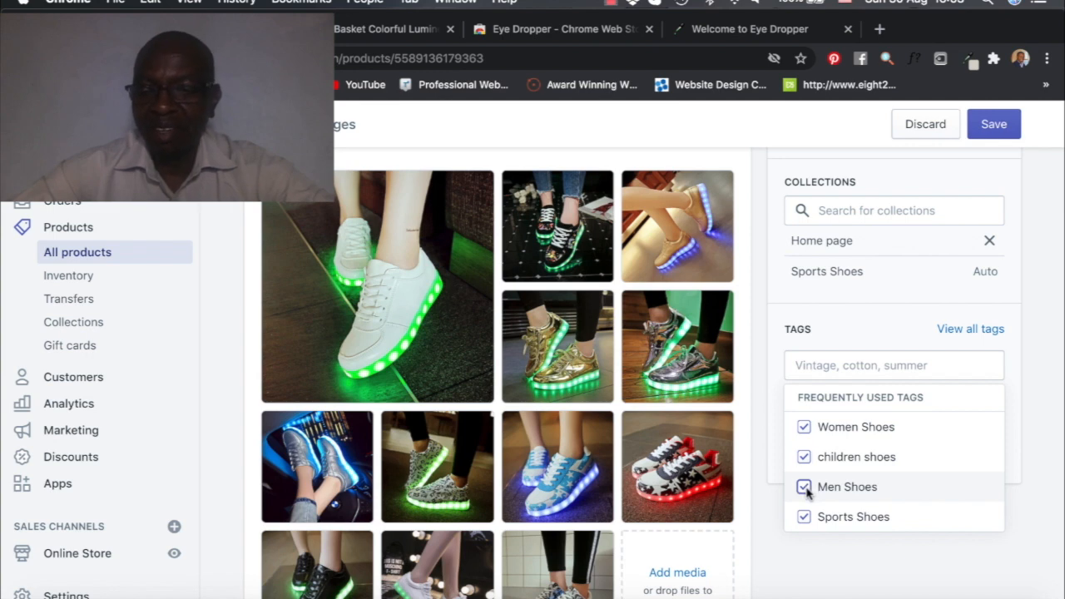
{"action": "scroll", "coordinate": [904, 491], "scroll_direction": "down", "scroll_amount": 2}
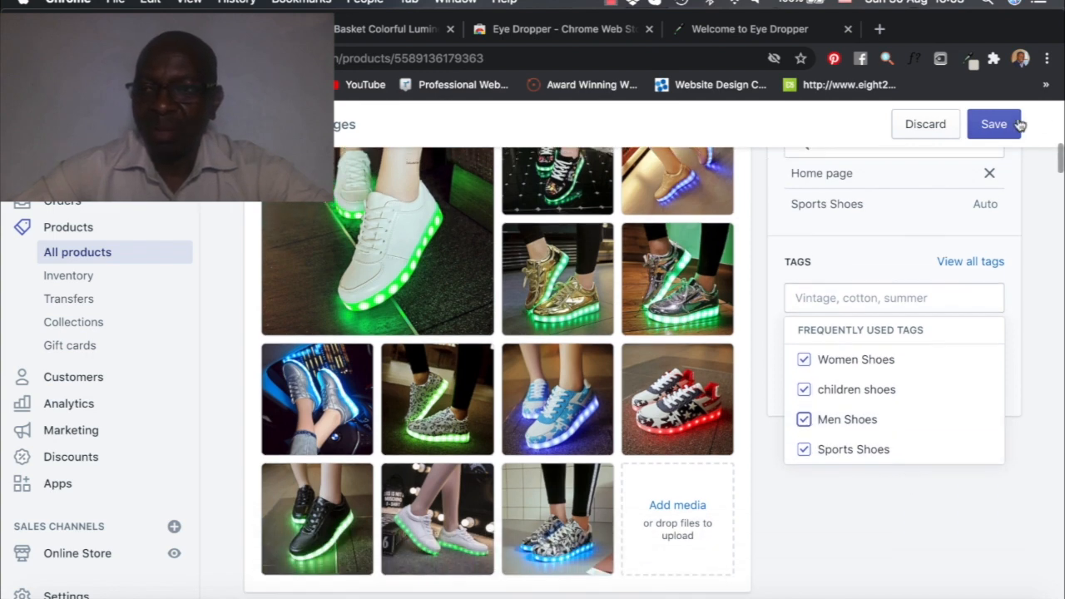
{"action": "left_click", "coordinate": [1007, 126]}
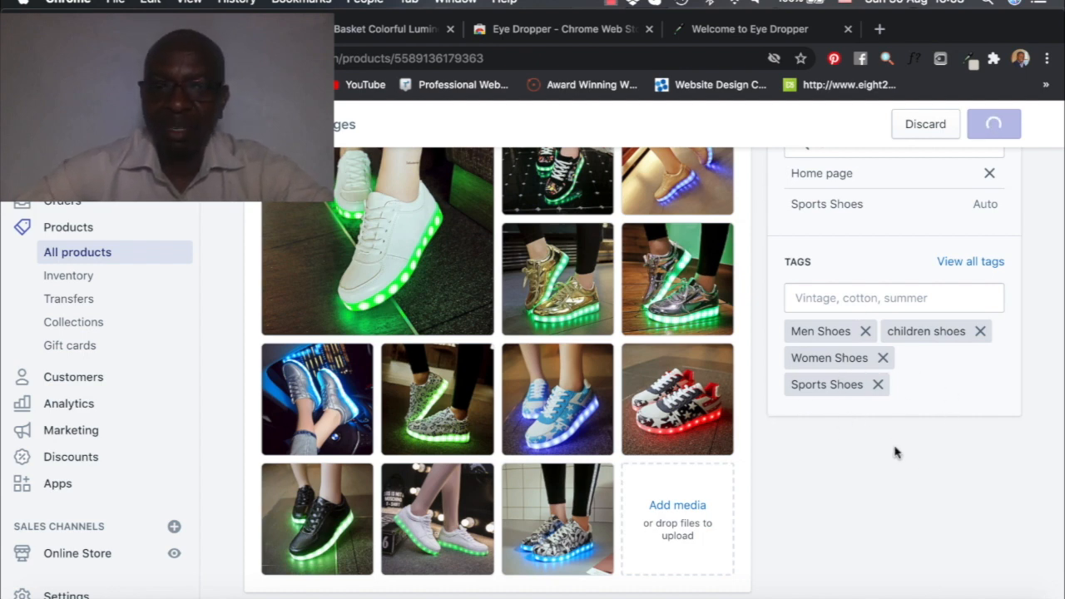
Step: Check the product's tags, product type, description, images and variants throughout the page
{"action": "scroll", "coordinate": [908, 426], "scroll_direction": "up", "scroll_amount": 1}
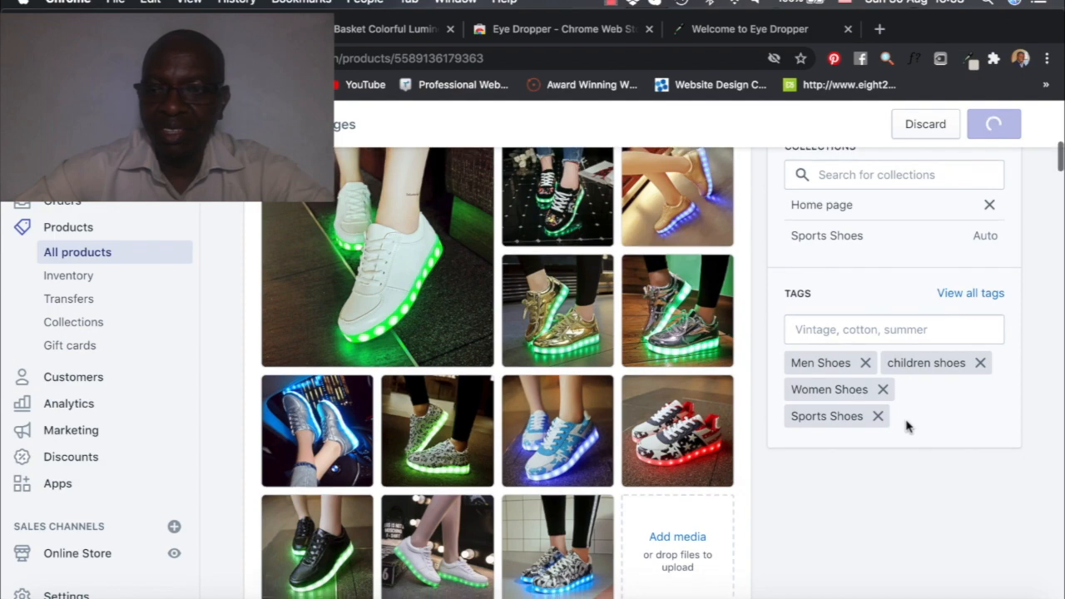
{"action": "scroll", "coordinate": [886, 468], "scroll_direction": "up", "scroll_amount": 8}
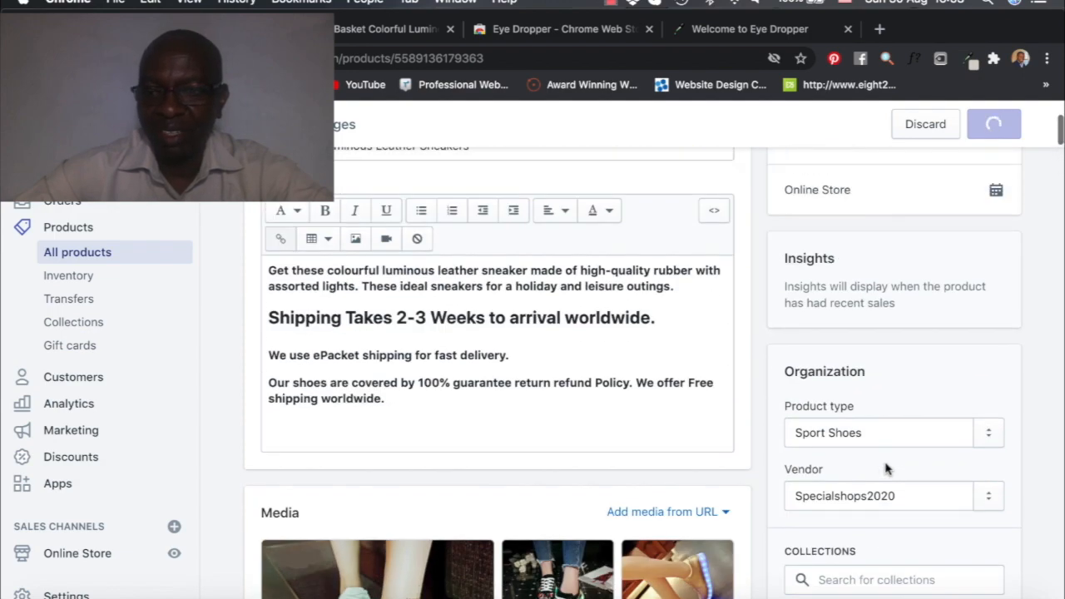
{"action": "scroll", "coordinate": [884, 467], "scroll_direction": "down", "scroll_amount": 7}
{"action": "scroll", "coordinate": [886, 468], "scroll_direction": "down", "scroll_amount": 10}
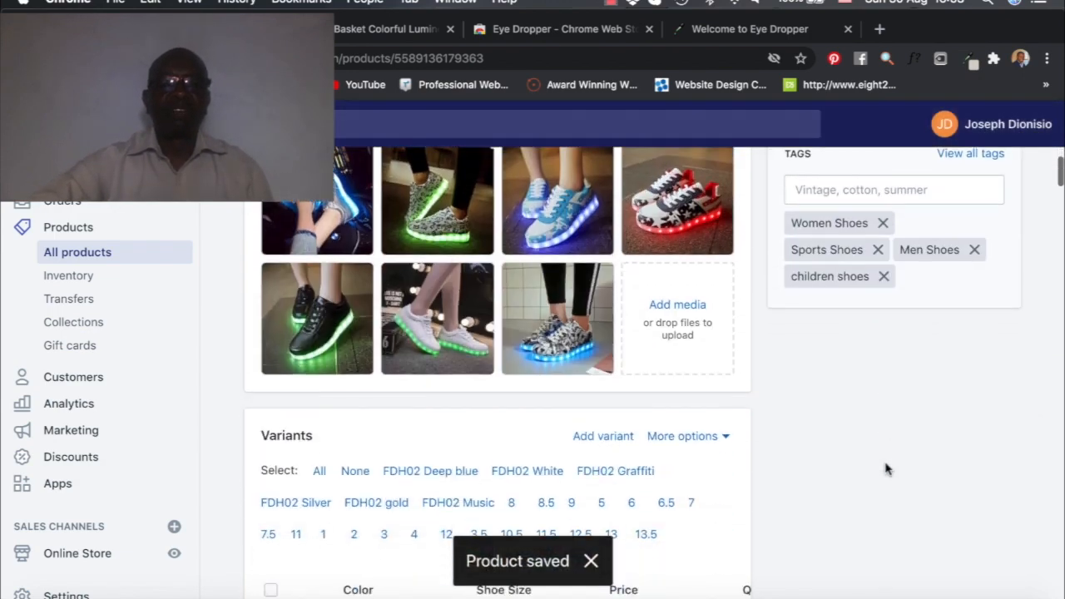
{"action": "scroll", "coordinate": [886, 469], "scroll_direction": "up", "scroll_amount": 15}
{"action": "scroll", "coordinate": [886, 468], "scroll_direction": "down", "scroll_amount": 10}
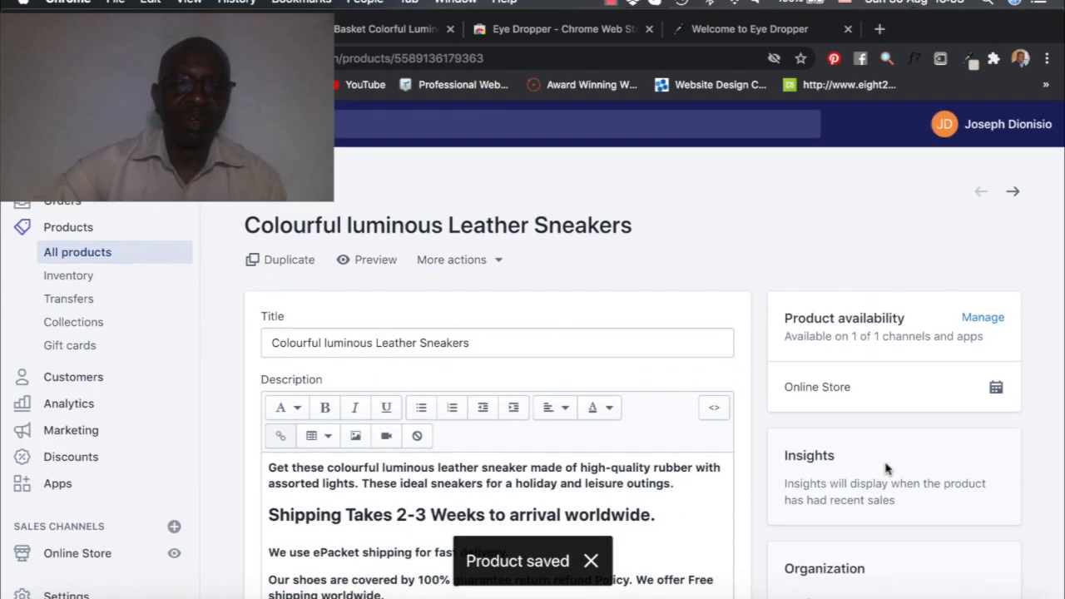
{"action": "scroll", "coordinate": [887, 469], "scroll_direction": "down", "scroll_amount": 10}
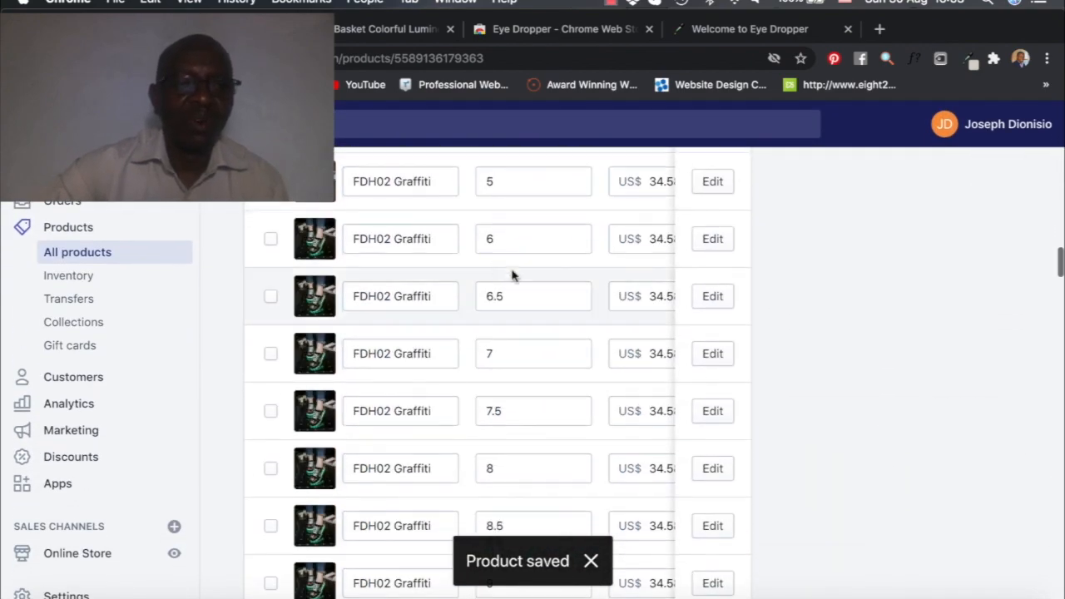
Step: Go to the store's product list, examine the product names and types, and reopen the Colourful luminous Leather Sneakers product
{"action": "left_click", "coordinate": [67, 227]}
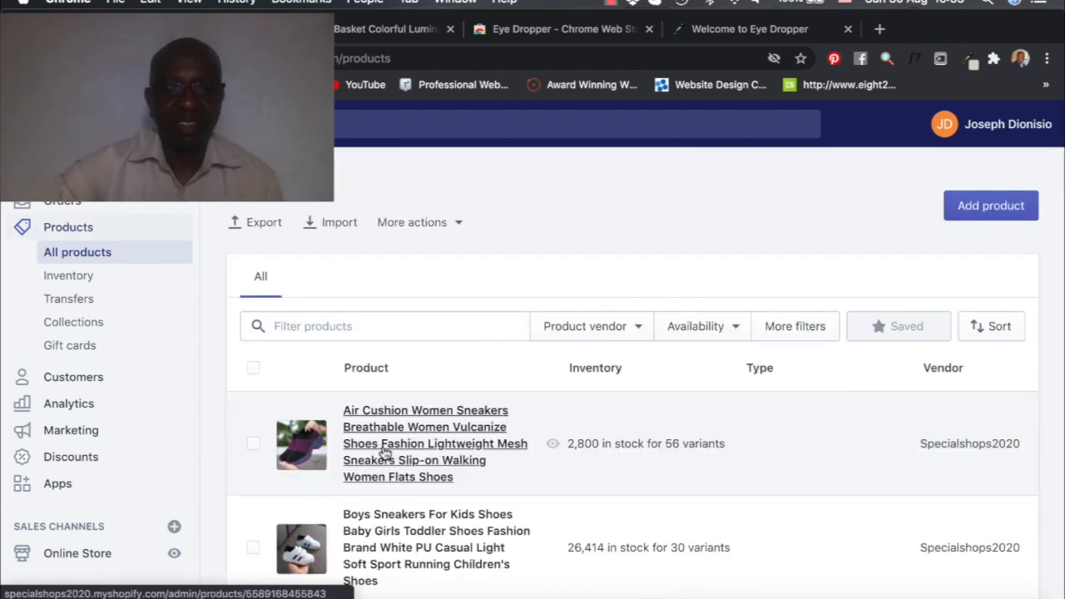
{"action": "scroll", "coordinate": [412, 435], "scroll_direction": "down", "scroll_amount": 15}
{"action": "scroll", "coordinate": [409, 435], "scroll_direction": "up", "scroll_amount": 15}
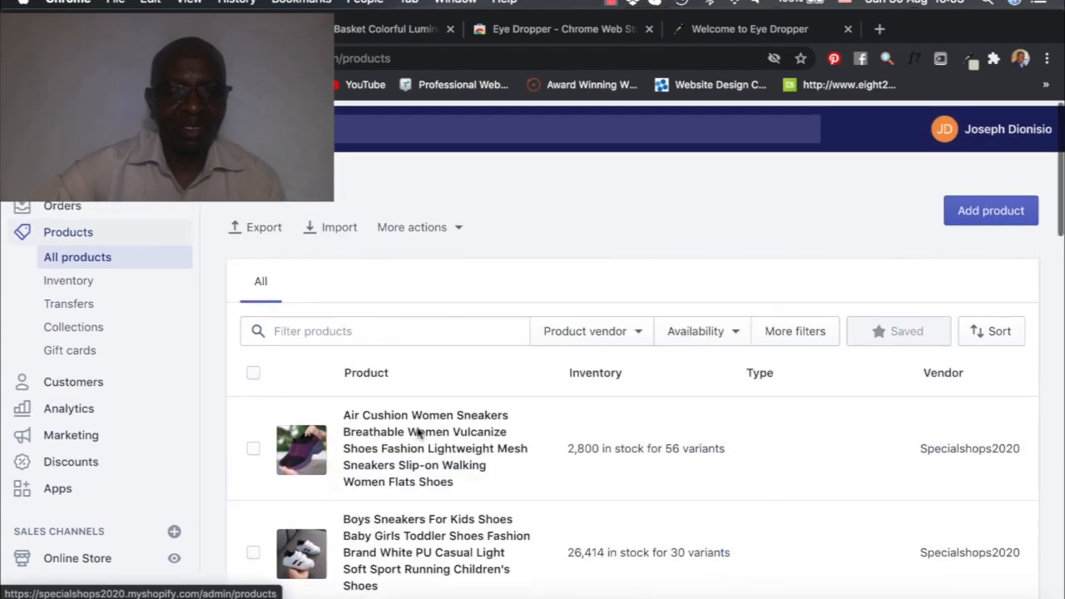
{"action": "scroll", "coordinate": [414, 400], "scroll_direction": "down", "scroll_amount": 5}
{"action": "scroll", "coordinate": [404, 345], "scroll_direction": "up", "scroll_amount": 1}
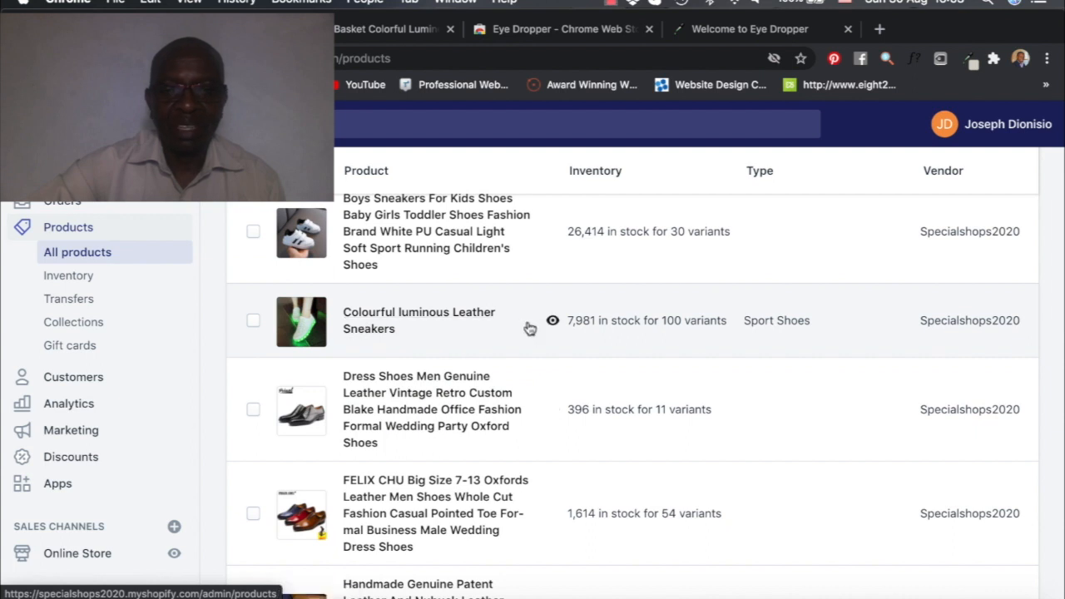
{"action": "scroll", "coordinate": [521, 341], "scroll_direction": "up", "scroll_amount": 2}
{"action": "scroll", "coordinate": [523, 350], "scroll_direction": "up", "scroll_amount": 2}
{"action": "scroll", "coordinate": [522, 349], "scroll_direction": "down", "scroll_amount": 2}
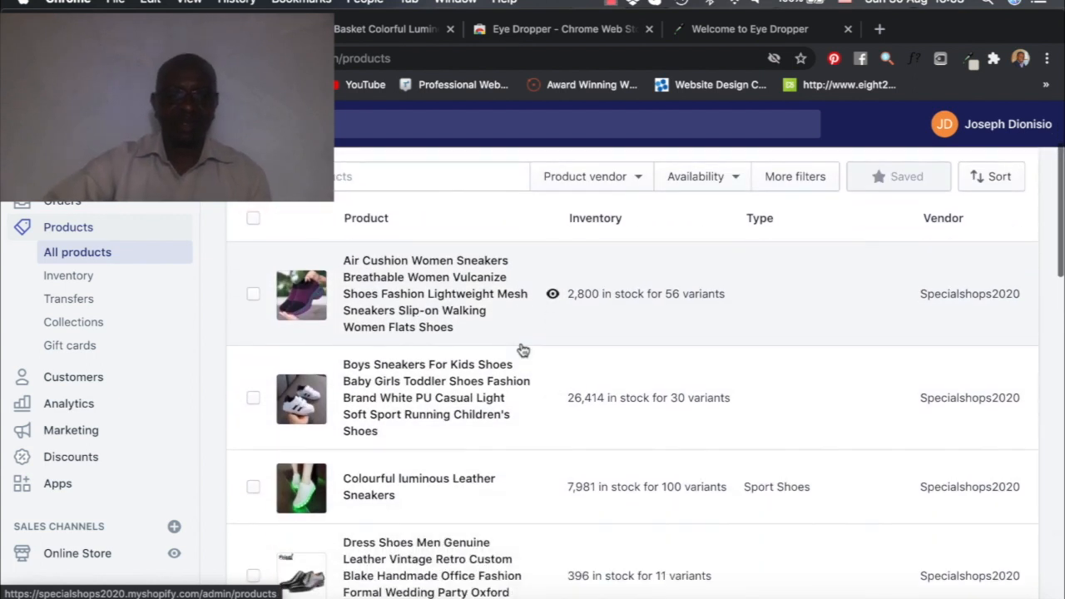
{"action": "scroll", "coordinate": [516, 346], "scroll_direction": "down", "scroll_amount": 1}
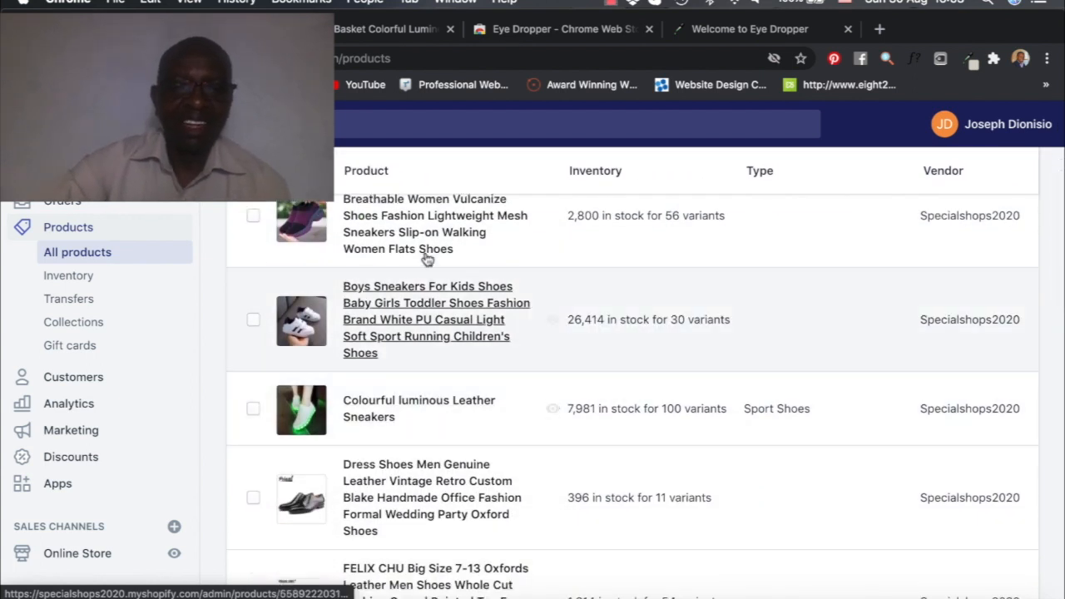
{"action": "left_click", "coordinate": [416, 426]}
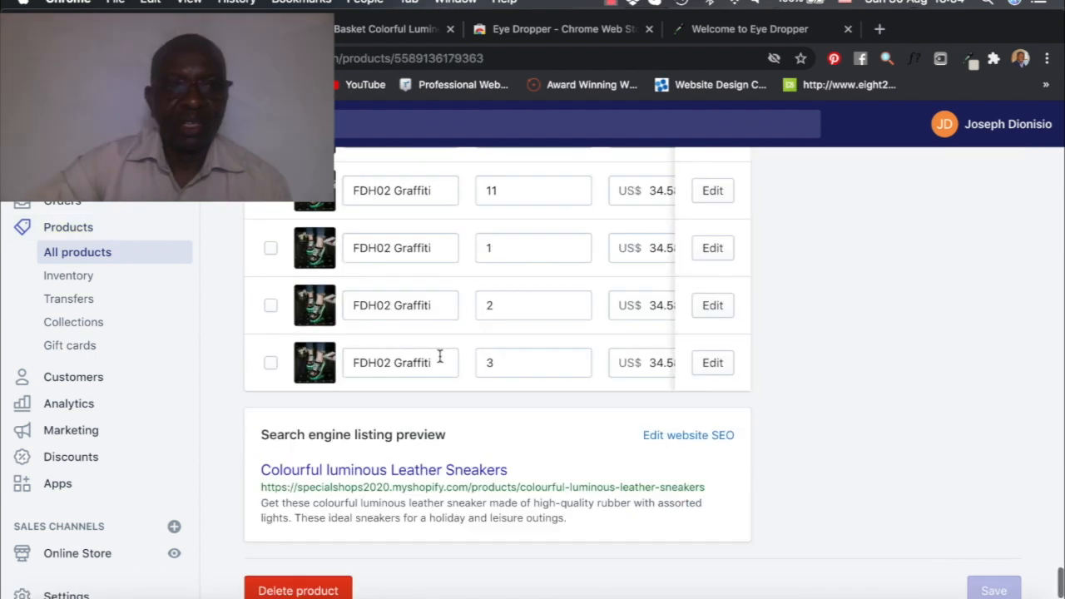